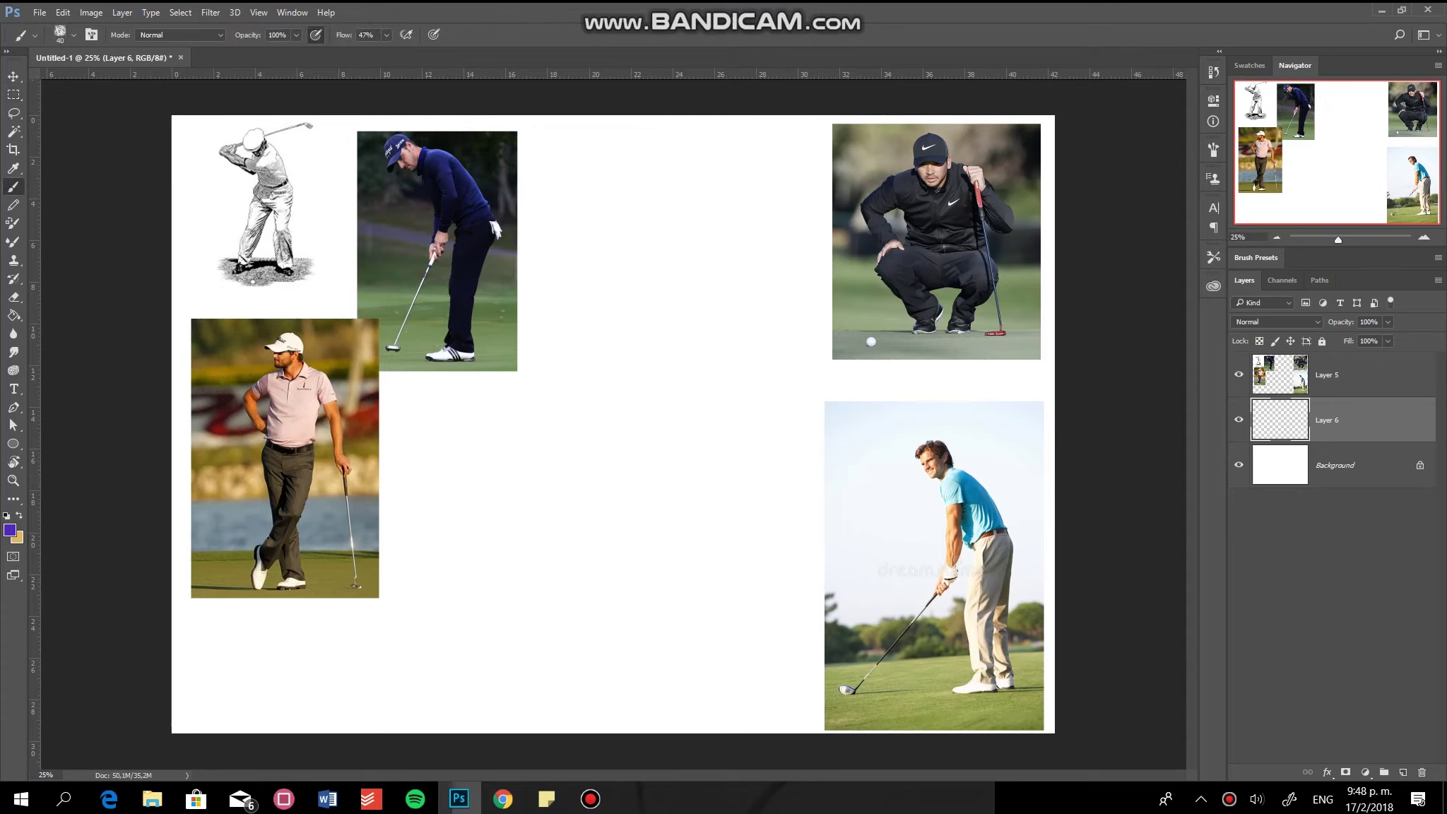
# Sketch a first purple golfer gesture: head, torso, back, hand, legs and feet
pyautogui.press('F5')
pyautogui.press('F5')
pyautogui.moveTo(582, 266); pyautogui.dragTo(585, 319)
pyautogui.moveTo(670, 358); pyautogui.dragTo(653, 465)
pyautogui.moveTo(578, 373)
pyautogui.mouseDown()
pyautogui.moveTo(594, 663)
pyautogui.moveTo(600, 285)
pyautogui.mouseUp()
pyautogui.moveTo(646, 456); pyautogui.dragTo(644, 542)
pyautogui.moveTo(545, 682); pyautogui.dragTo(629, 671)
pyautogui.moveTo(632, 539)
pyautogui.mouseDown()
pyautogui.moveTo(566, 589)
pyautogui.moveTo(543, 681)
pyautogui.mouseUp()
pyautogui.moveTo(581, 304); pyautogui.dragTo(576, 410)
pyautogui.moveTo(678, 273)
pyautogui.mouseDown()
pyautogui.moveTo(695, 424)
pyautogui.moveTo(684, 453)
pyautogui.mouseUp()
pyautogui.moveTo(689, 460); pyautogui.dragTo(714, 632)
# Move the sketch layer above the photos and add arms, hips, right leg and foot
pyautogui.hotkey('ctrl', ']')
pyautogui.moveTo(505, 271); pyautogui.dragTo(558, 364)
pyautogui.moveTo(687, 334)
pyautogui.mouseDown()
pyautogui.moveTo(662, 405)
pyautogui.moveTo(695, 422)
pyautogui.mouseUp()
pyautogui.moveTo(603, 432); pyautogui.dragTo(586, 615)
pyautogui.moveTo(643, 424); pyautogui.dragTo(644, 518)
pyautogui.moveTo(587, 367); pyautogui.dragTo(654, 463)
pyautogui.moveTo(700, 537)
pyautogui.mouseDown()
pyautogui.moveTo(709, 661)
pyautogui.moveTo(745, 688)
pyautogui.mouseUp()
# Scale the first sketch down and move it up and to the right
pyautogui.hotkey('ctrl', 't')
pyautogui.moveTo(748, 160); pyautogui.dragTo(604, 424)
pyautogui.moveTo(565, 565); pyautogui.dragTo(737, 302)
pyautogui.press('Return')
# On a new layer, draw a second golfer's legs, knees and feet
pyautogui.hotkey('ctrl', 'shift', 'alt', 'n')
pyautogui.press('b')
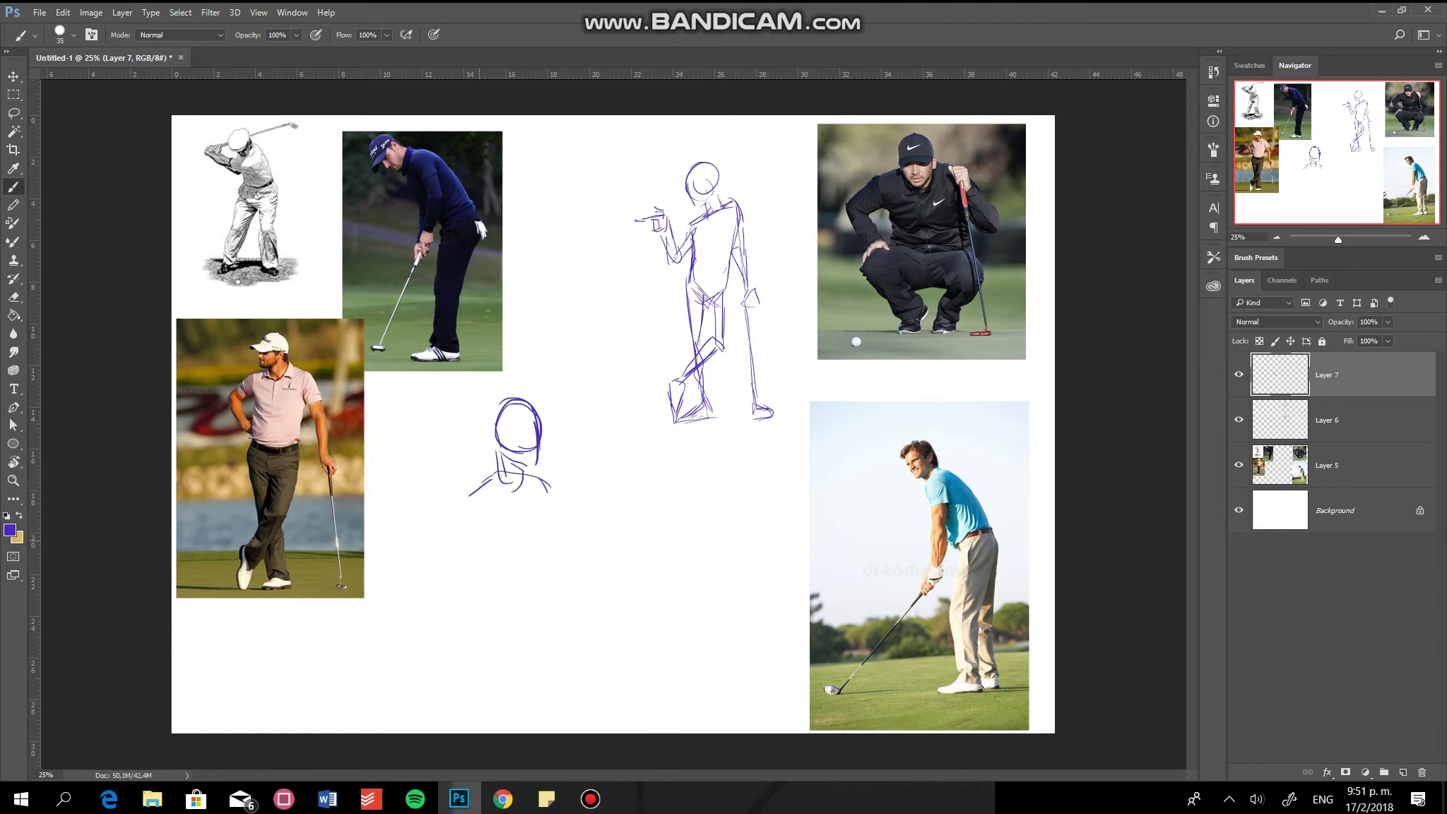
pyautogui.moveTo(516, 495); pyautogui.dragTo(518, 356)
pyautogui.moveTo(495, 455); pyautogui.dragTo(479, 675)
pyautogui.moveTo(551, 474); pyautogui.dragTo(556, 678)
pyautogui.moveTo(474, 597); pyautogui.dragTo(469, 718)
# Refine the second figure's lower legs and sketch its arms and clasped hands
pyautogui.moveTo(565, 597); pyautogui.dragTo(572, 717)
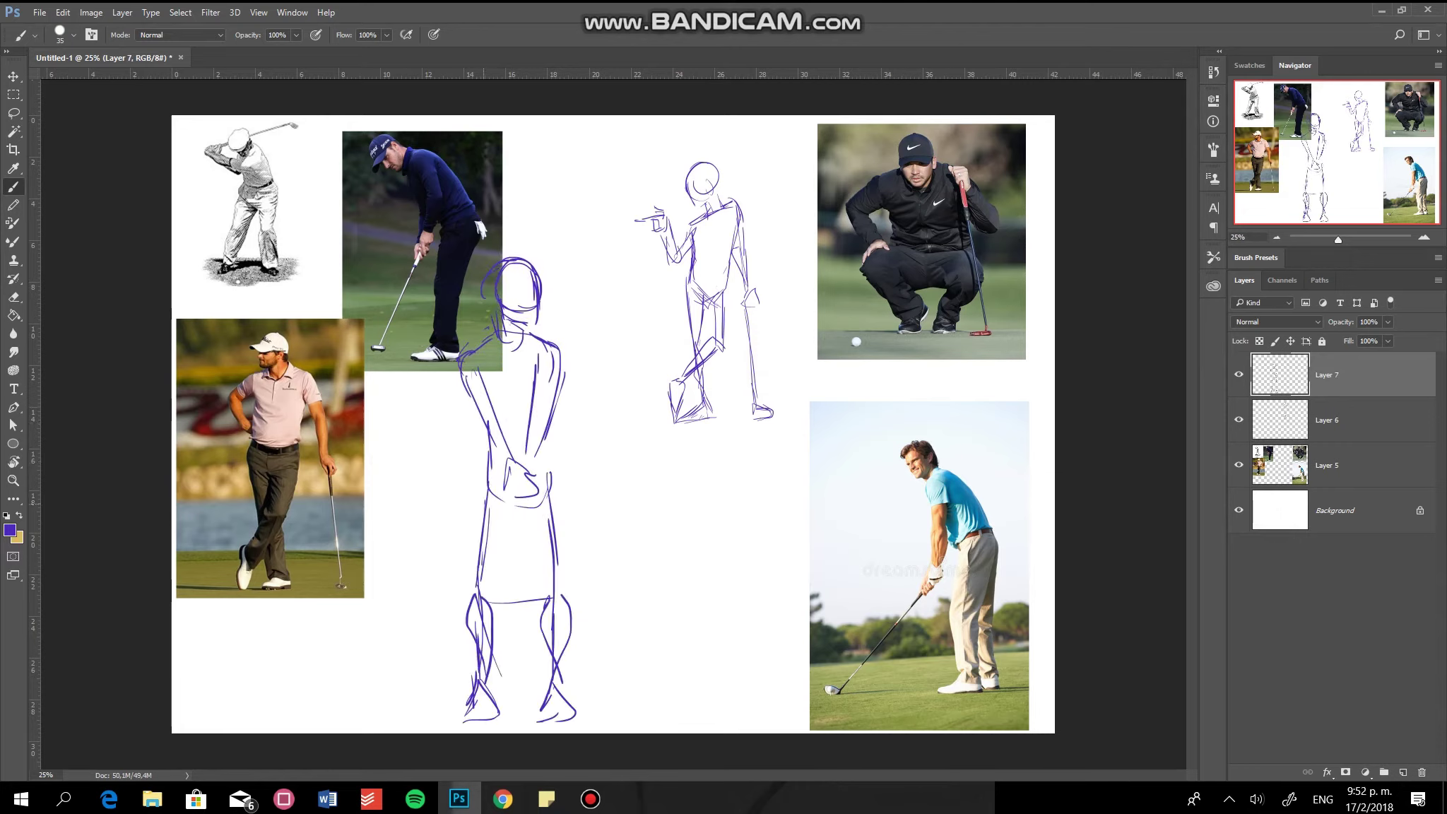
pyautogui.moveTo(487, 463); pyautogui.dragTo(470, 599)
pyautogui.moveTo(531, 486); pyautogui.dragTo(557, 604)
pyautogui.moveTo(465, 390); pyautogui.dragTo(522, 527)
pyautogui.moveTo(487, 432); pyautogui.dragTo(512, 501)
pyautogui.moveTo(531, 428); pyautogui.dragTo(532, 724)
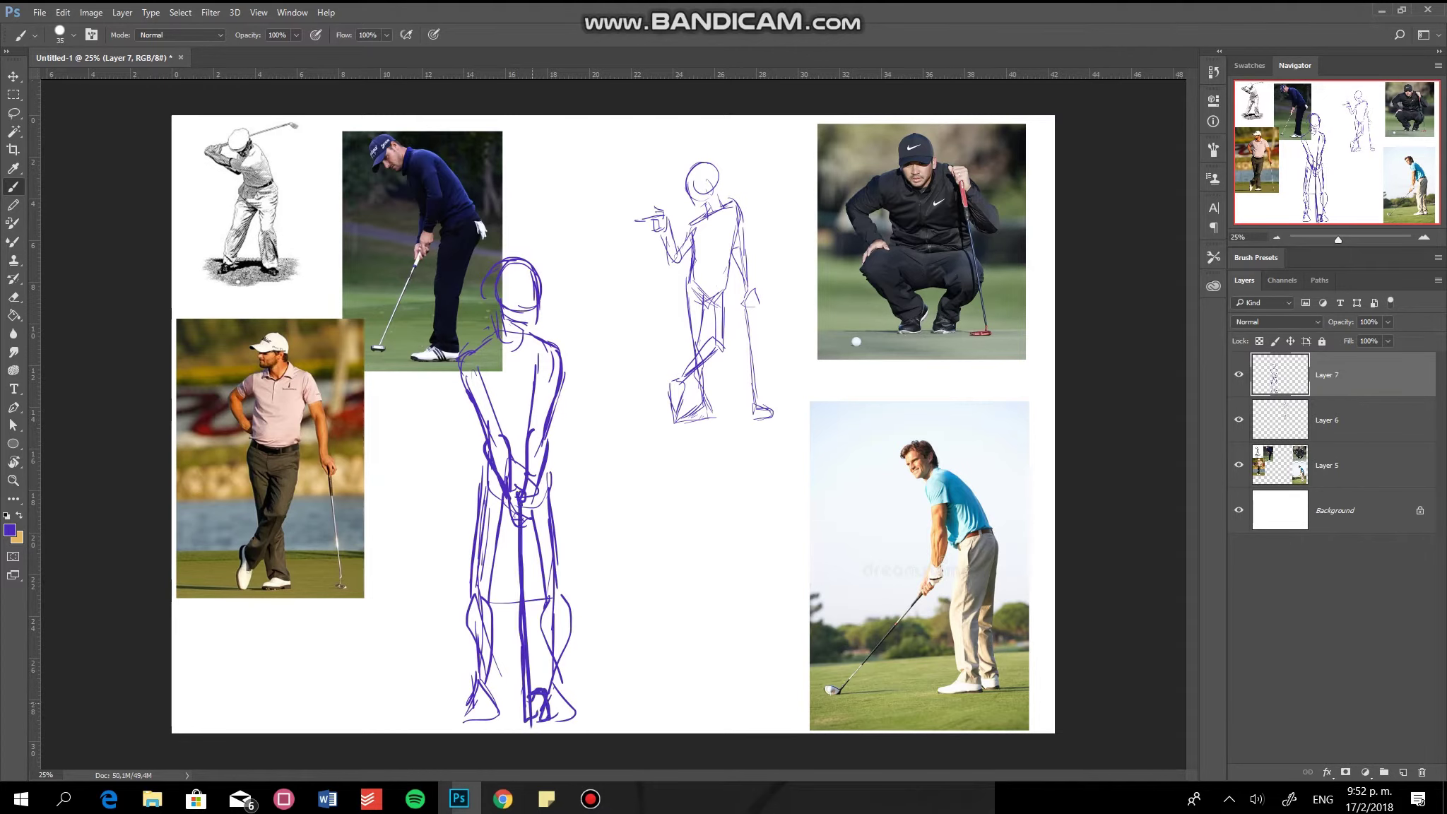
# Add a club line and shrink the second figure beside the first sketch
pyautogui.hotkey('ctrl', 't')
pyautogui.moveTo(578, 255); pyautogui.dragTo(608, 431)
pyautogui.moveTo(537, 579); pyautogui.dragTo(572, 304)
pyautogui.press('Return')
# On a new layer, sketch a new head circle and enlarge the sketch
pyautogui.hotkey('ctrl', 'shift', 'alt', 'n')
pyautogui.moveTo(506, 521); pyautogui.dragTo(527, 468)
pyautogui.moveTo(513, 499); pyautogui.dragTo(525, 516)
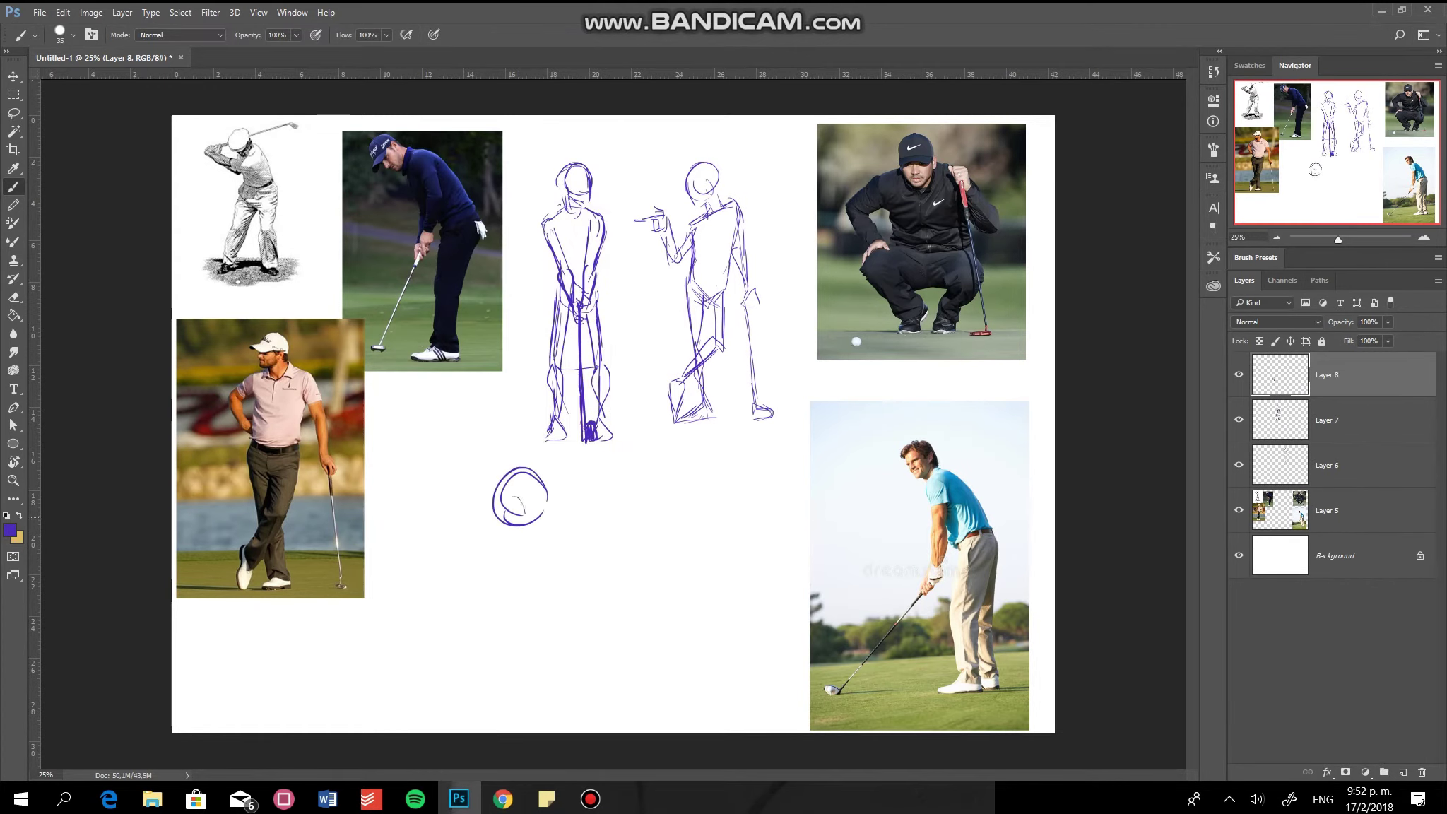
pyautogui.hotkey('ctrl', 't')
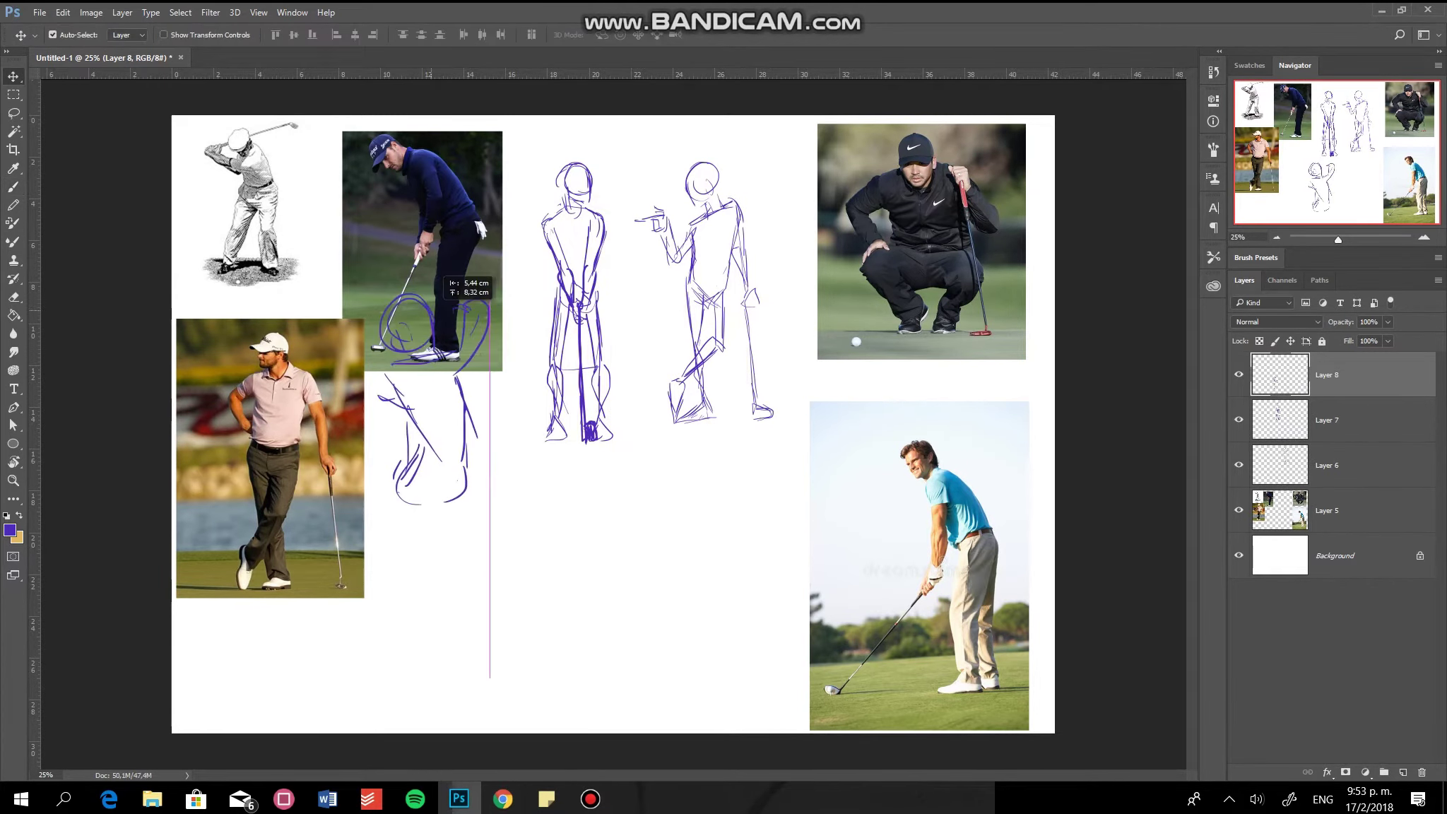
pyautogui.press('Return')
# With references hidden, draw the lower sketch's body, legs and back, then shrink and move it
pyautogui.click(1239, 511)
pyautogui.moveTo(409, 523); pyautogui.dragTo(374, 682)
pyautogui.moveTo(480, 519); pyautogui.dragTo(528, 678)
pyautogui.moveTo(406, 558); pyautogui.dragTo(353, 721)
pyautogui.moveTo(498, 367)
pyautogui.mouseDown()
pyautogui.moveTo(416, 494)
pyautogui.moveTo(841, 304)
pyautogui.mouseUp()
pyautogui.click(1238, 510)
pyautogui.hotkey('ctrl', 't')
pyautogui.press('Return')
# On a new layer, sketch a head and curved body at lower left and shift it up-left
pyautogui.hotkey('ctrl', 'shift', 'alt', 'n')
pyautogui.moveTo(508, 440)
pyautogui.mouseDown()
pyautogui.moveTo(527, 466)
pyautogui.moveTo(487, 509)
pyautogui.moveTo(508, 512)
pyautogui.moveTo(586, 664)
pyautogui.mouseUp()
pyautogui.moveTo(558, 516); pyautogui.dragTo(575, 692)
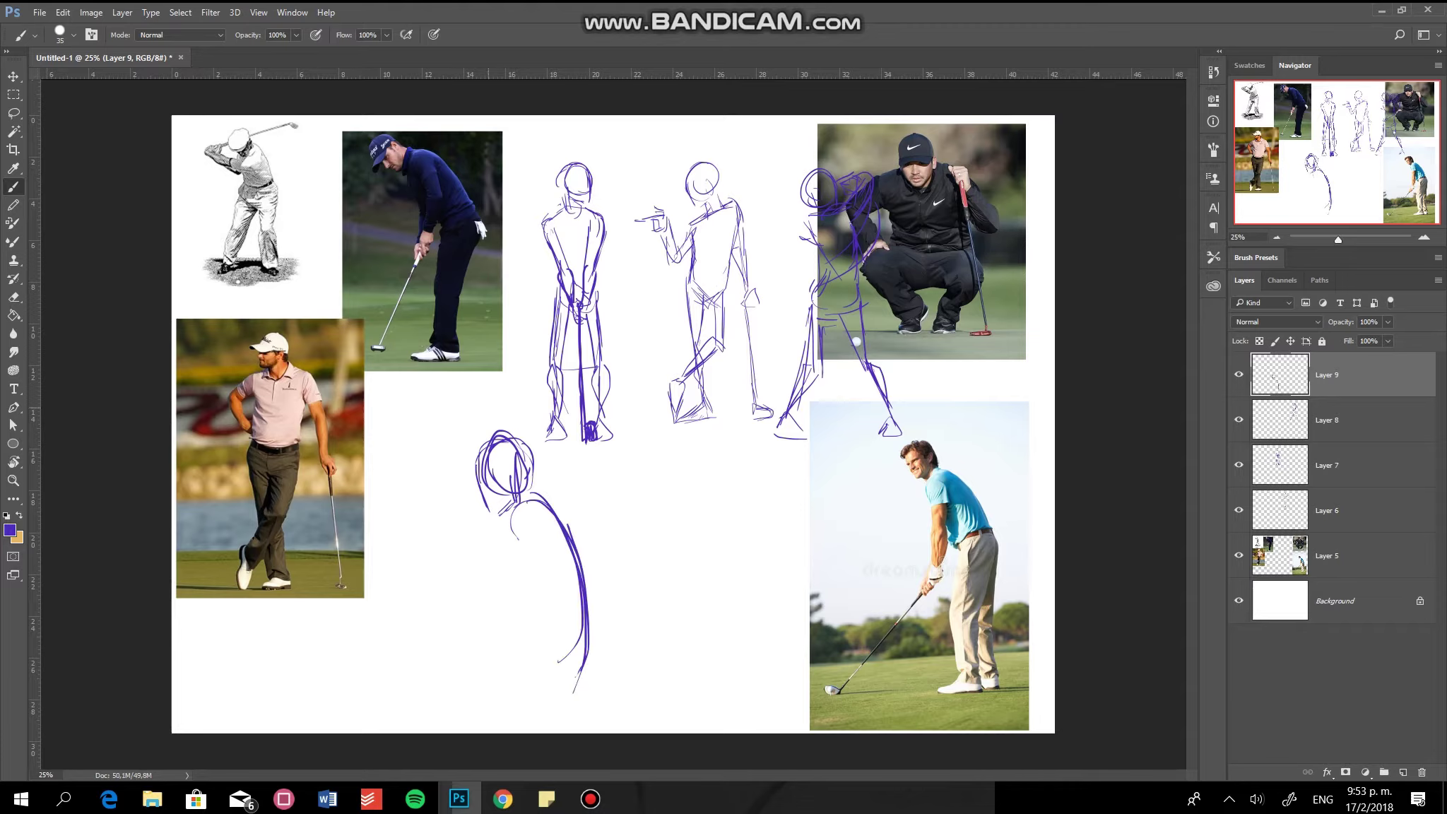
pyautogui.press('v')
pyautogui.moveTo(576, 566); pyautogui.dragTo(509, 467)
pyautogui.moveTo(919, 565); pyautogui.dragTo(751, 413)
pyautogui.moveTo(509, 467); pyautogui.dragTo(494, 361)
# Sketch the lower golfer's feet, shoulder, hanging arm, legs and club-gripping hand
pyautogui.press('b')
pyautogui.moveTo(449, 452)
pyautogui.mouseDown()
pyautogui.moveTo(410, 530)
pyautogui.moveTo(438, 678)
pyautogui.mouseUp()
pyautogui.moveTo(441, 293); pyautogui.dragTo(424, 348)
pyautogui.moveTo(416, 339); pyautogui.dragTo(399, 447)
pyautogui.moveTo(486, 534); pyautogui.dragTo(495, 650)
pyautogui.moveTo(446, 646); pyautogui.dragTo(498, 651)
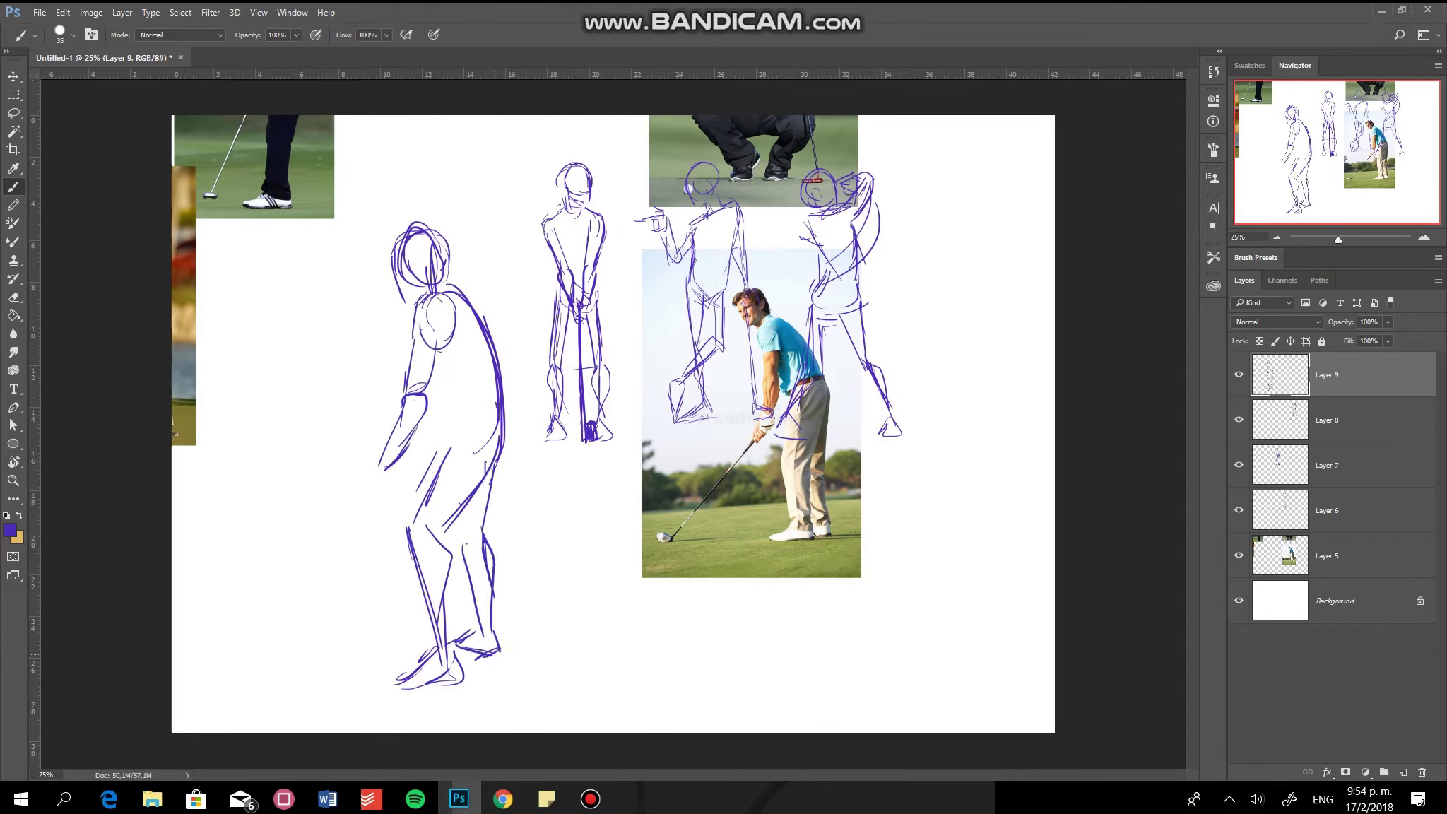
pyautogui.moveTo(470, 523); pyautogui.dragTo(487, 636)
# Draw the golf club shaft and head, redraw the back contour, and hatch torso and legs
pyautogui.moveTo(378, 458); pyautogui.dragTo(275, 646)
pyautogui.moveTo(251, 636); pyautogui.dragTo(286, 661)
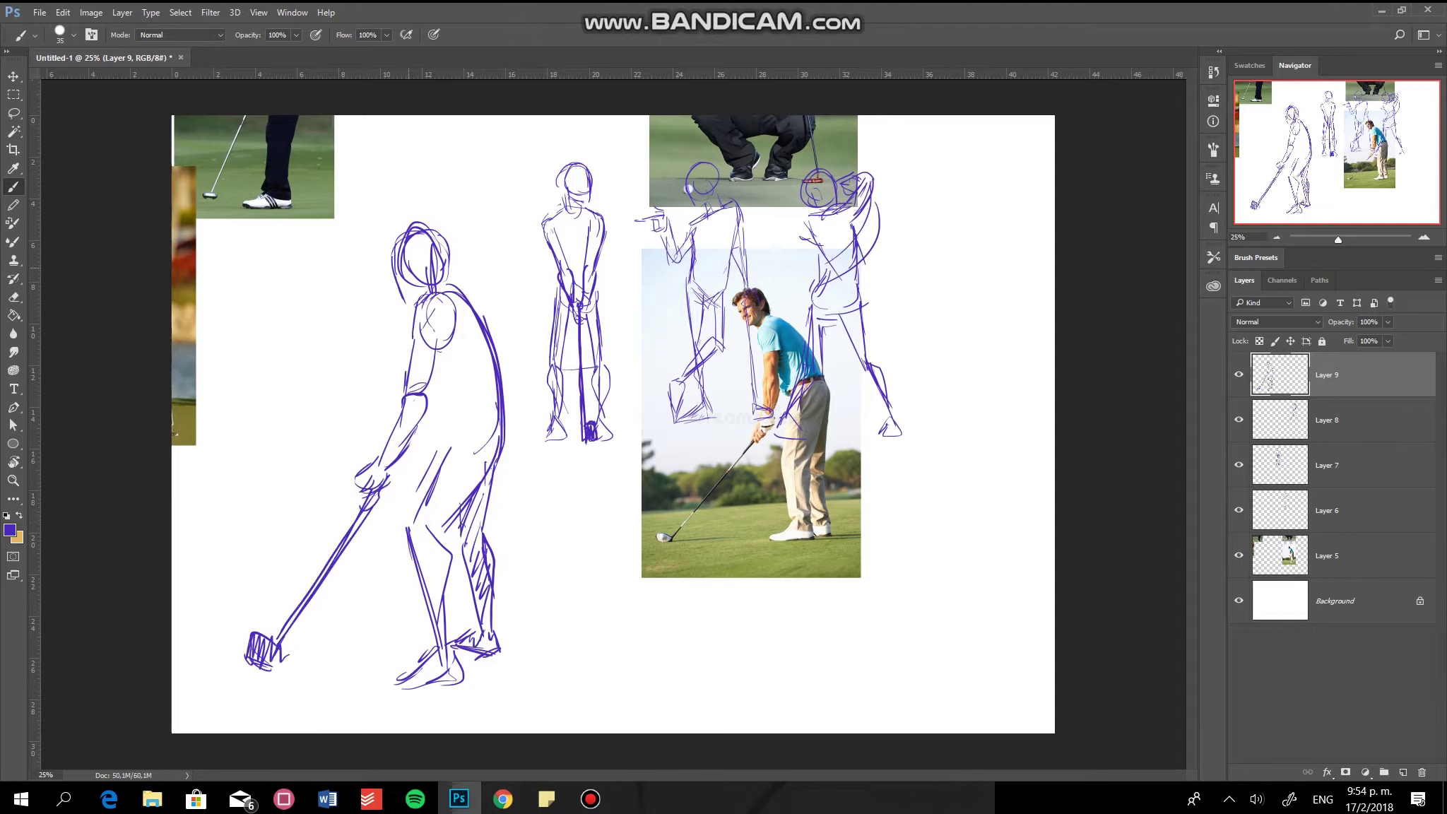
pyautogui.moveTo(438, 377); pyautogui.dragTo(435, 441)
pyautogui.moveTo(480, 282); pyautogui.dragTo(516, 495)
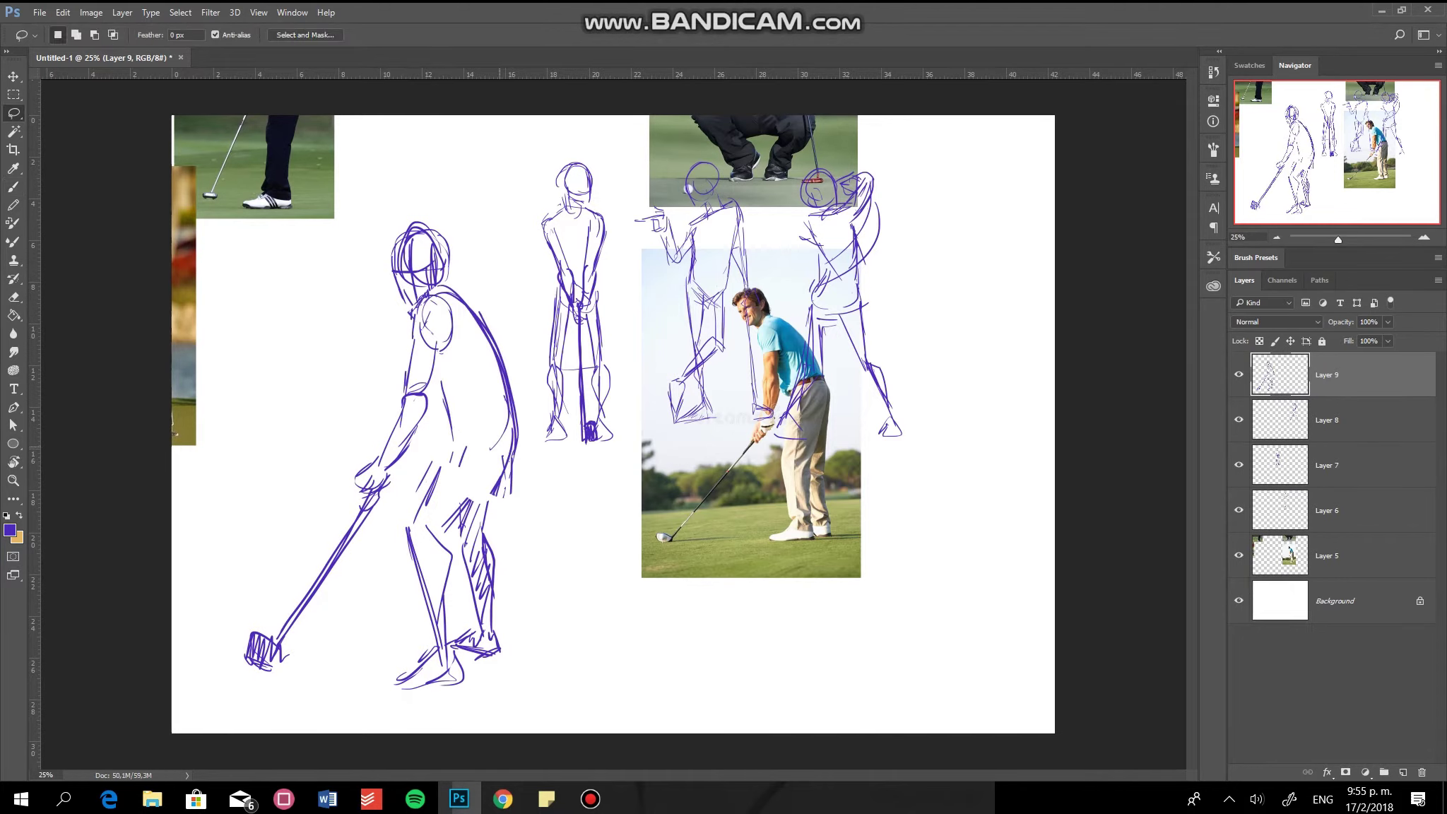
pyautogui.moveTo(459, 371)
pyautogui.mouseDown()
pyautogui.moveTo(410, 516)
pyautogui.moveTo(385, 488)
pyautogui.moveTo(410, 544)
pyautogui.mouseUp()
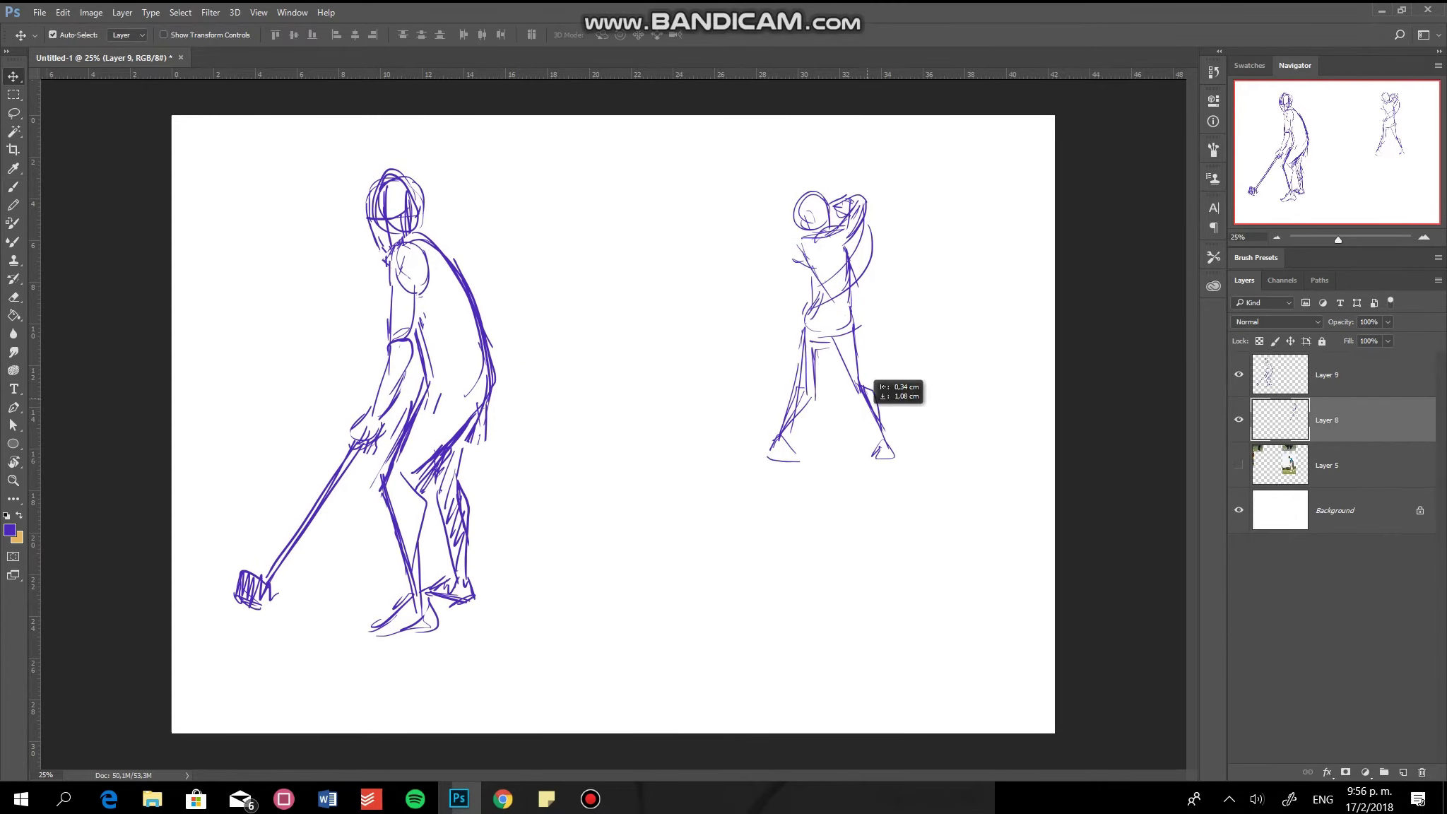
# Add facial features and enlarge the right foot on its own layer
pyautogui.moveTo(616, 227); pyautogui.dragTo(644, 248)
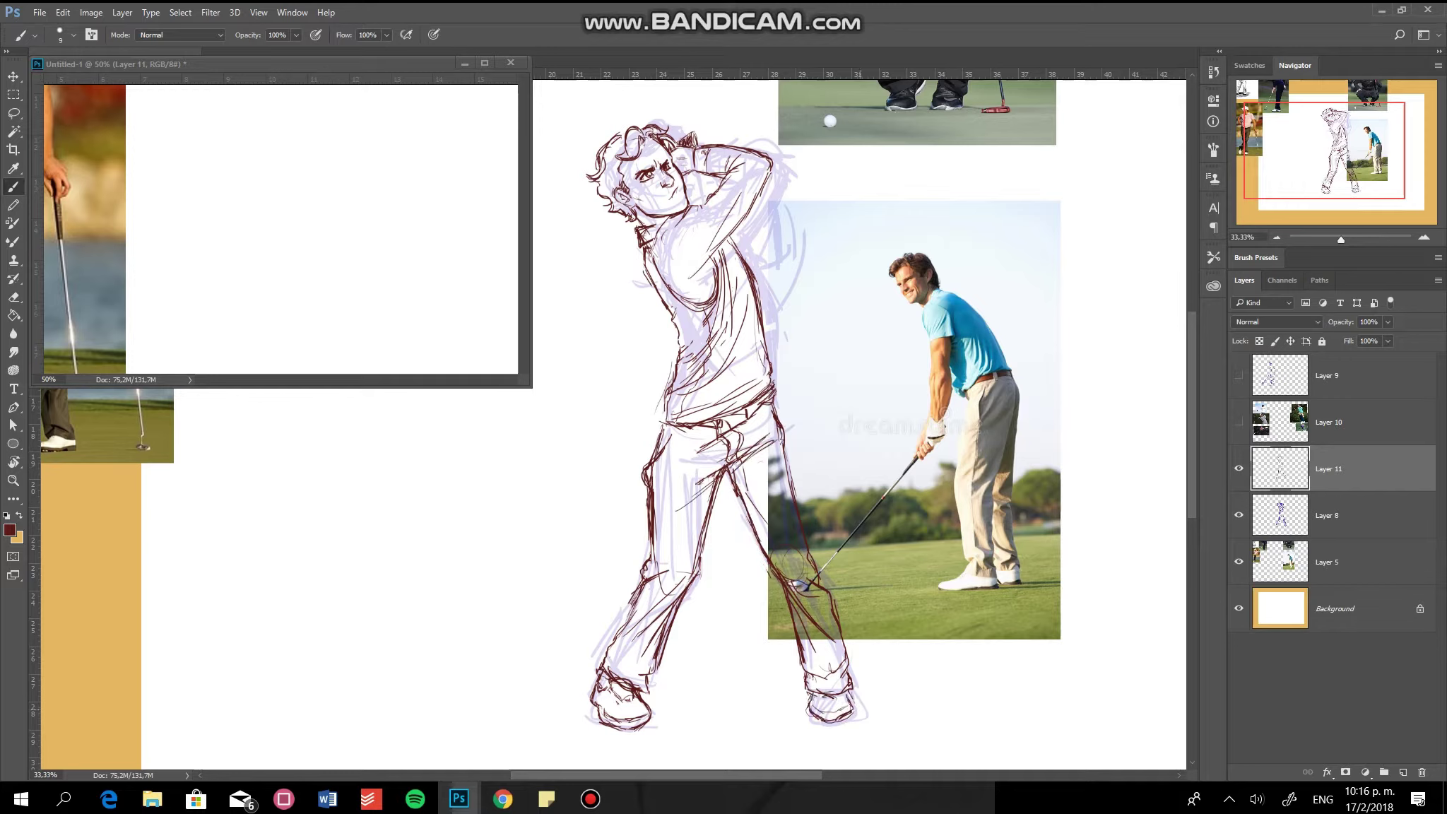
pyautogui.moveTo(795, 653); pyautogui.dragTo(797, 657)
pyautogui.hotkey('ctrl', 'shift', 'j')
pyautogui.hotkey('ctrl', 't')
pyautogui.moveTo(858, 731); pyautogui.dragTo(858, 730)
pyautogui.press('Return')
# Bring up the swing reference photos and set the brush to 30% opacity
pyautogui.press('b')
pyautogui.press('F2')
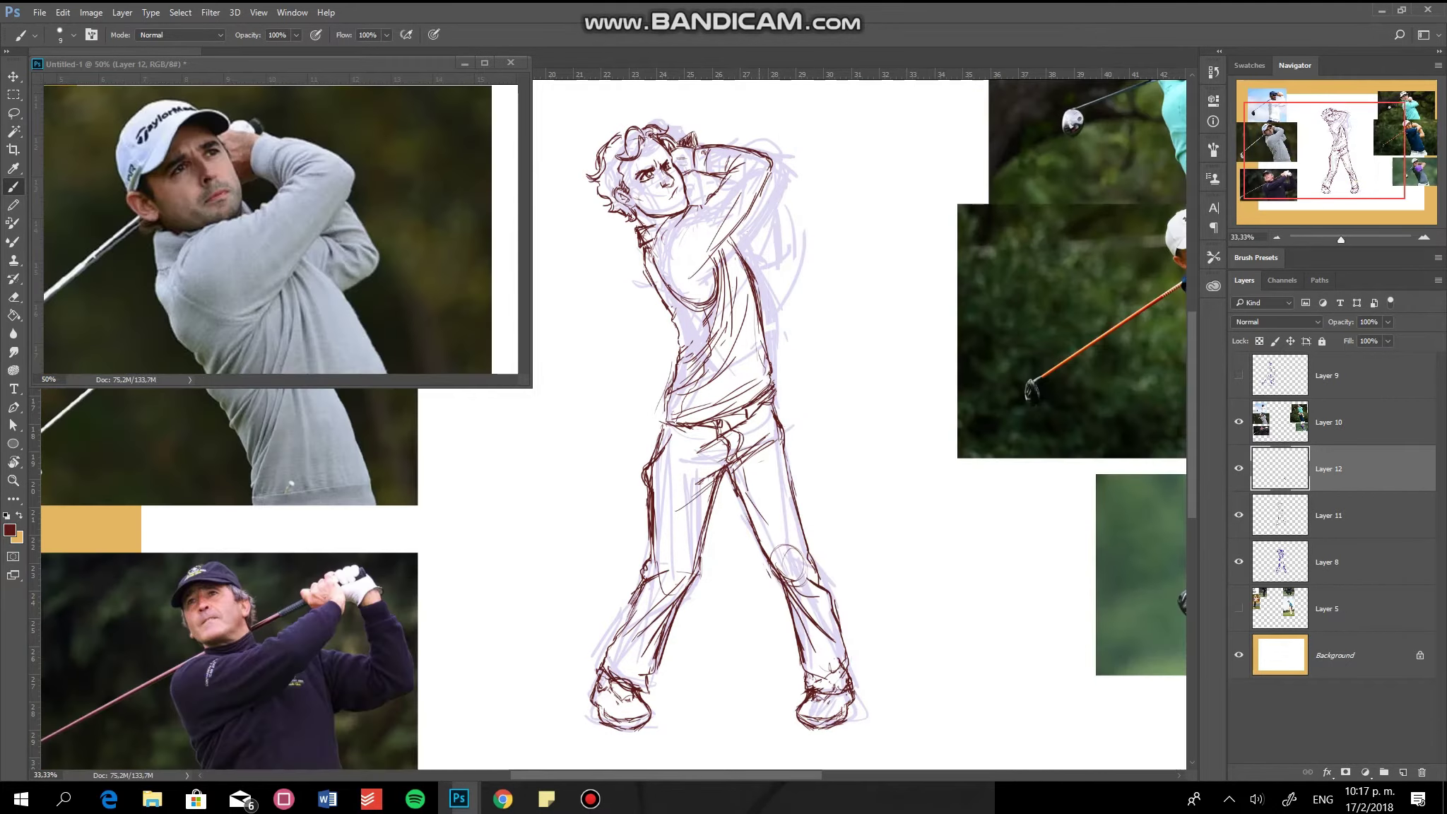
pyautogui.press('3')
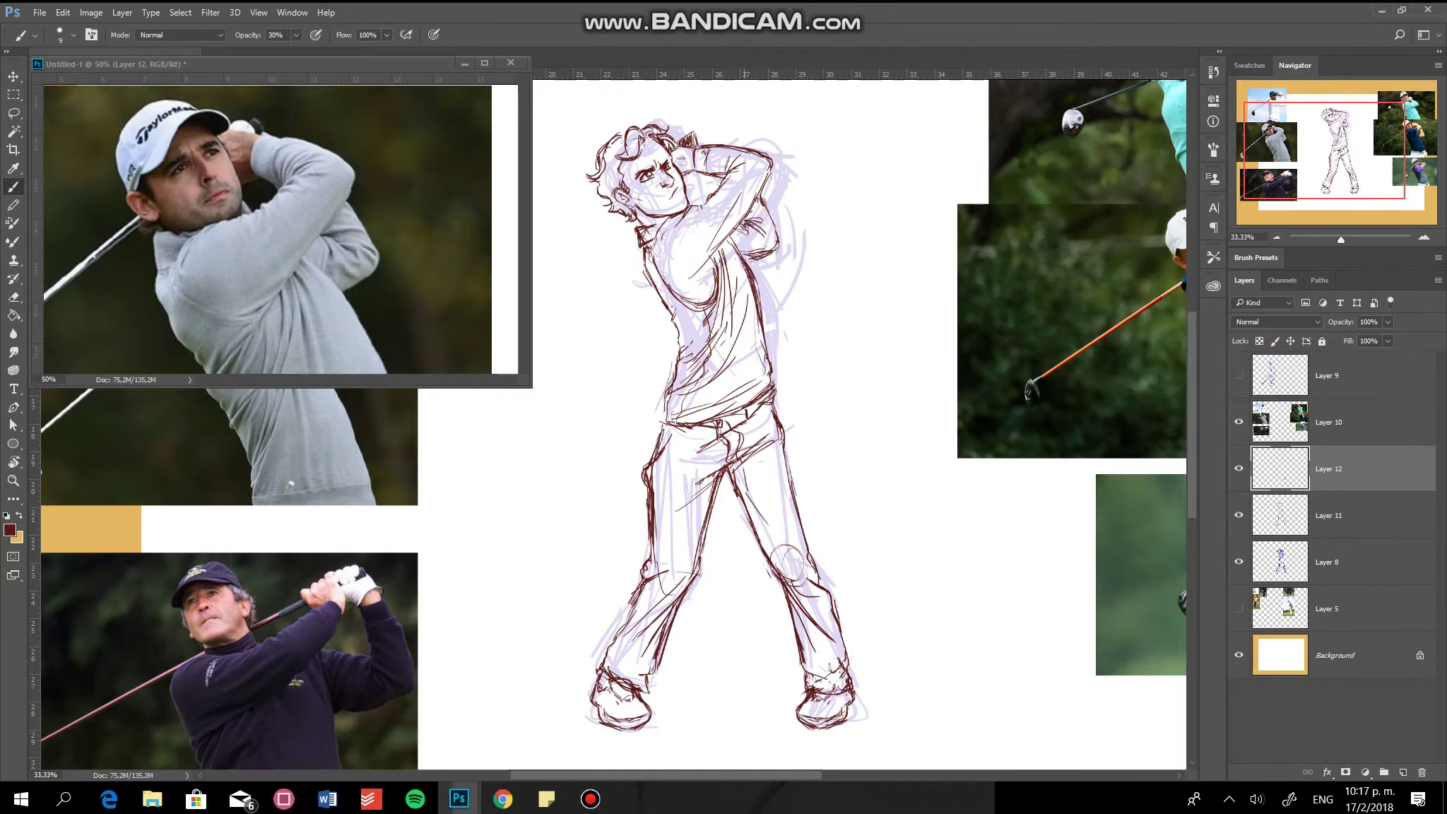
pyautogui.hotkey('ctrl', '-')
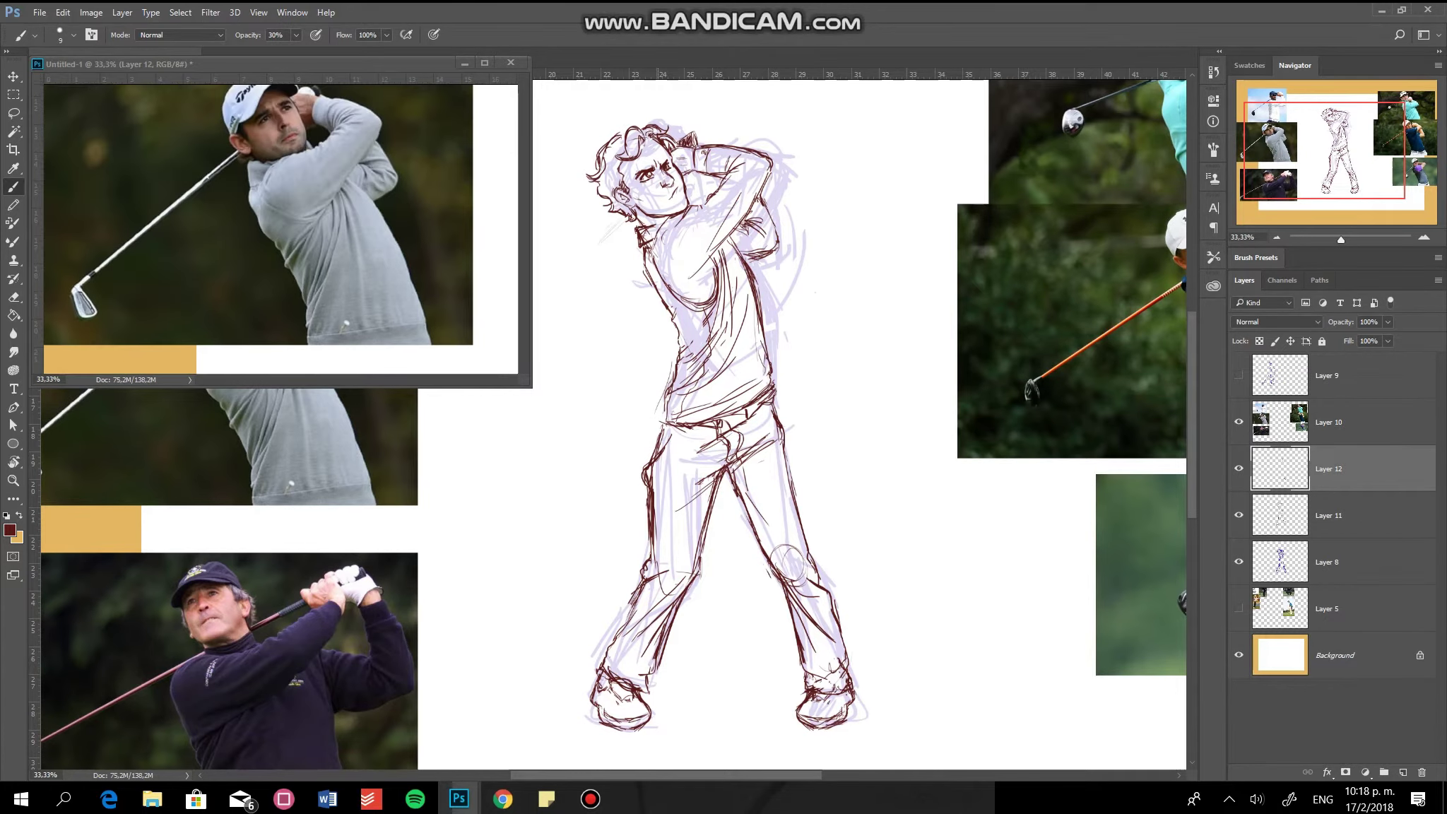
pyautogui.moveTo(601, 203); pyautogui.dragTo(533, 247)
# Faintly sketch the club behind the golfer, then ink the dark shaft and club head
pyautogui.moveTo(247, 64); pyautogui.dragTo(276, 303)
pyautogui.moveTo(601, 203)
pyautogui.mouseDown()
pyautogui.moveTo(477, 277)
pyautogui.moveTo(523, 336)
pyautogui.mouseUp()
pyautogui.moveTo(276, 304); pyautogui.dragTo(287, 360)
pyautogui.moveTo(559, 221); pyautogui.dragTo(445, 302)
pyautogui.press('0')
pyautogui.moveTo(592, 205)
pyautogui.mouseDown()
pyautogui.moveTo(443, 301)
pyautogui.moveTo(448, 290)
pyautogui.mouseUp()
pyautogui.moveTo(447, 293); pyautogui.dragTo(495, 346)
pyautogui.moveTo(556, 435); pyautogui.dragTo(542, 474)
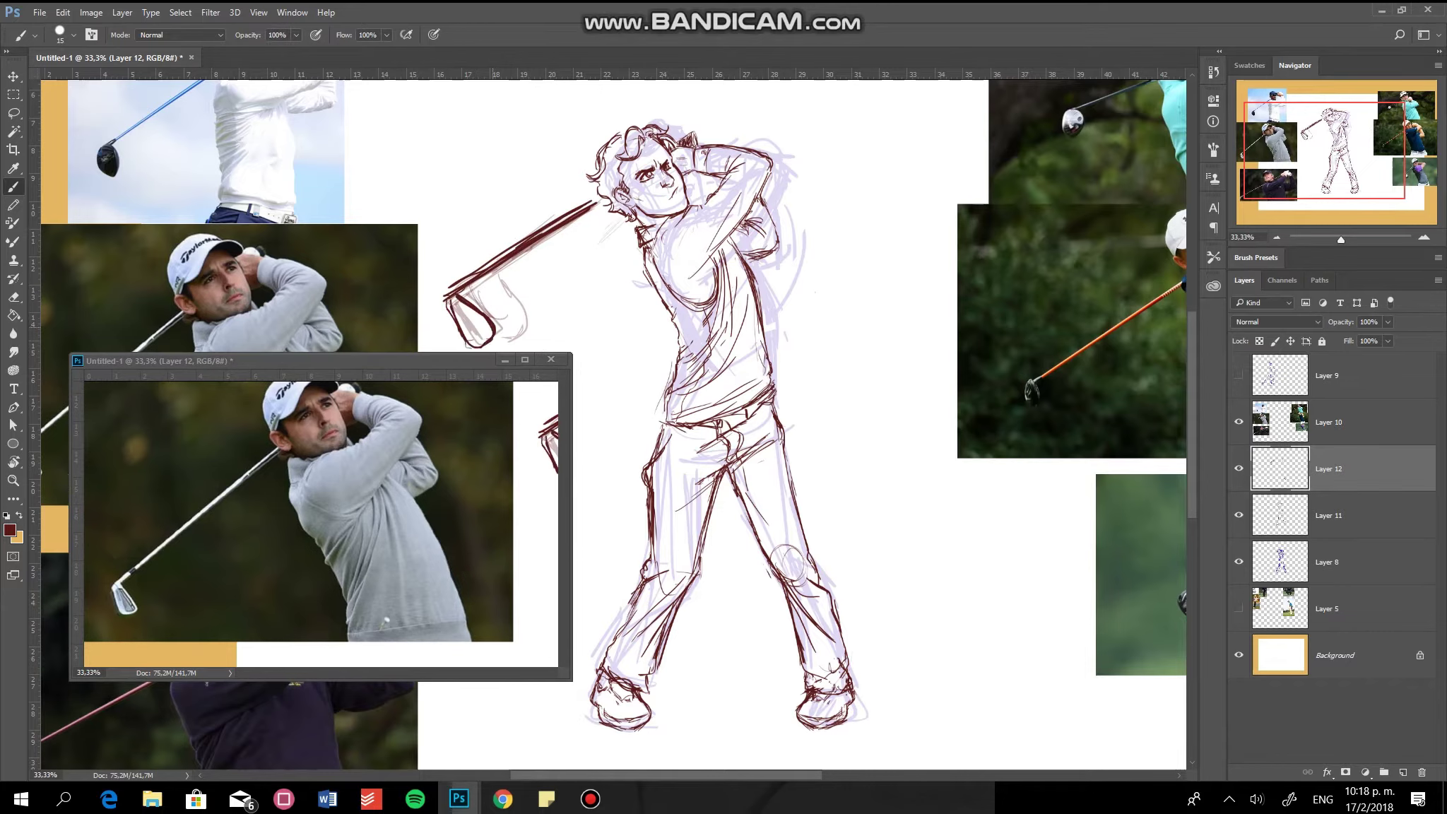
# Merge the club into the sketch layer and hide the purple gesture sketch
pyautogui.hotkey('ctrl', '-')
pyautogui.hotkey('ctrl', 'e')
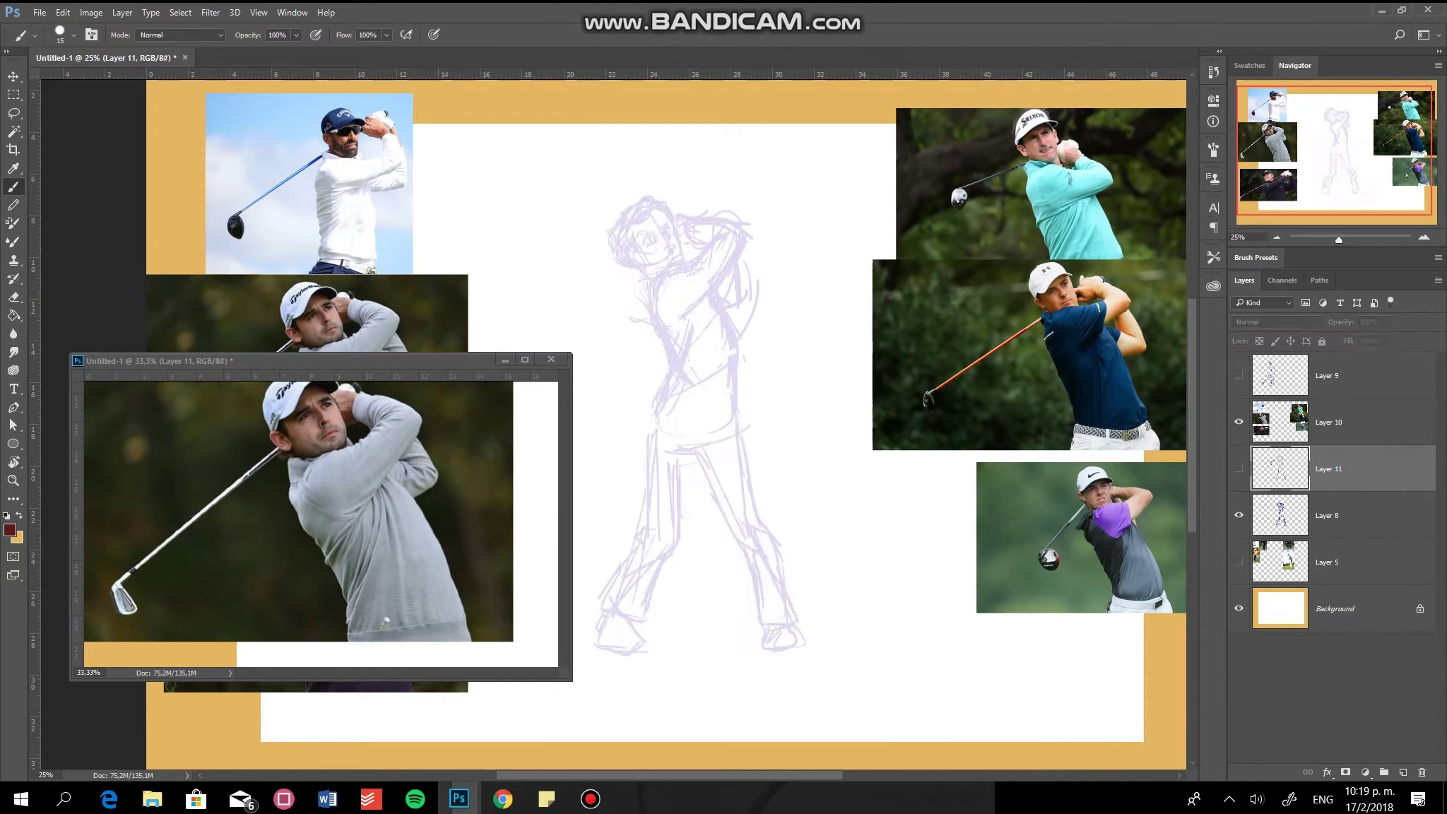
pyautogui.click(1239, 562)
pyautogui.moveTo(141, 360); pyautogui.dragTo(107, 391)
# Reshape the selected club head with Free Transform and start a new inking layer
pyautogui.moveTo(509, 302); pyautogui.dragTo(495, 311)
pyautogui.hotkey('ctrl', 't')
pyautogui.press('Return')
pyautogui.press('b')
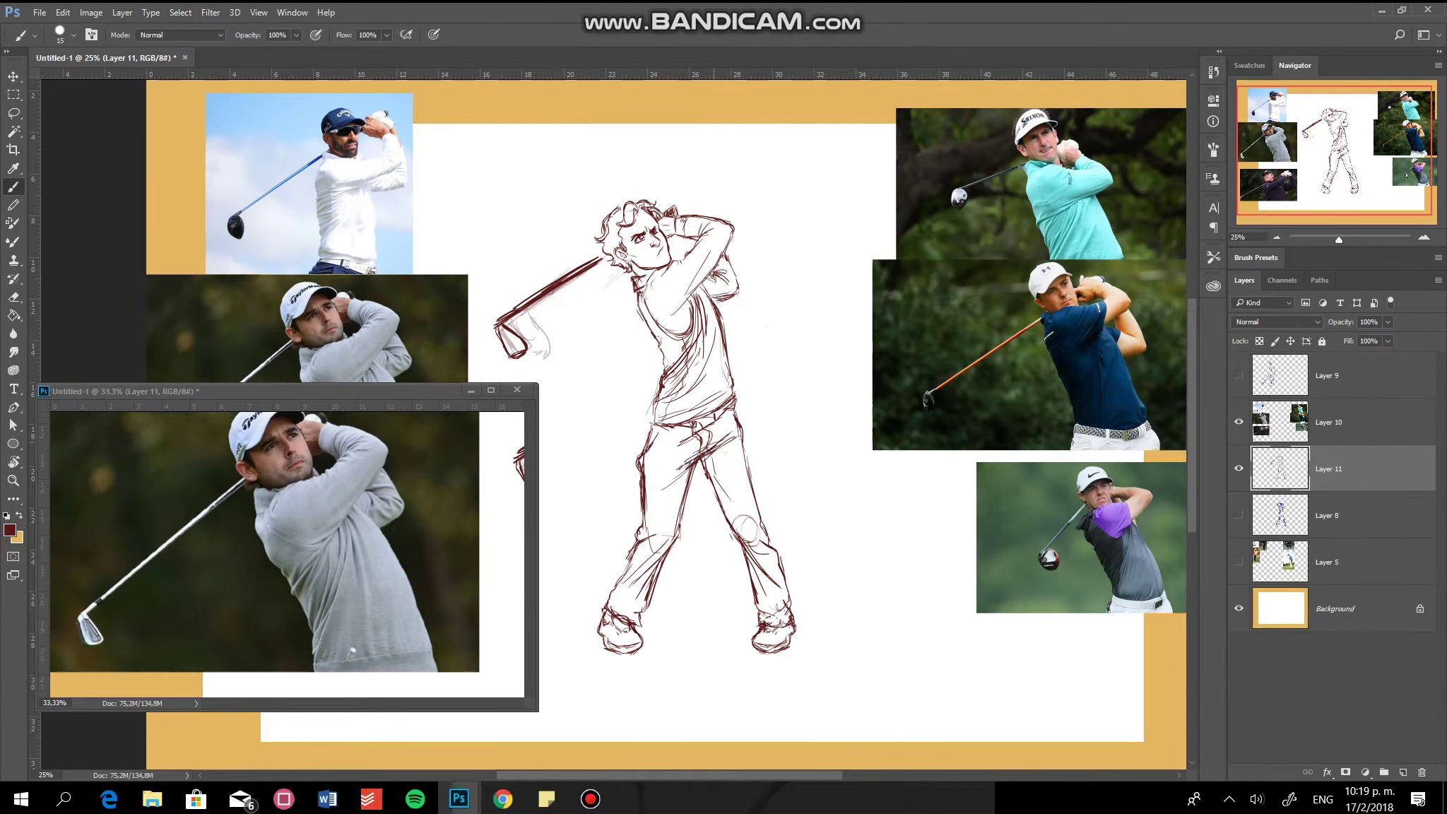
pyautogui.hotkey('ctrl', 'shift', 'alt', 'n')
pyautogui.scroll(4, 670, 224)
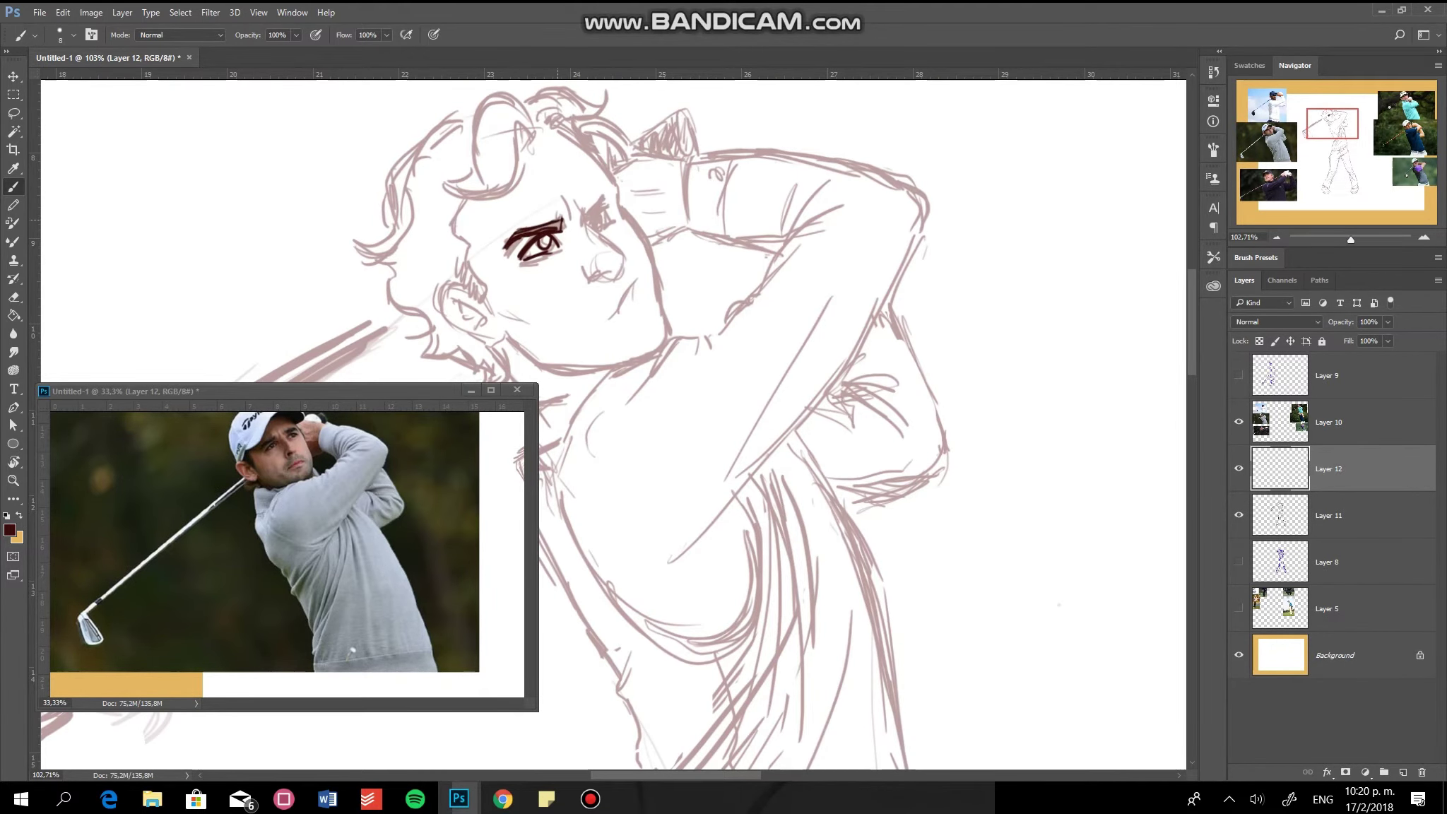
# Trim the left eyebrow strokes clean and ink the second eye
pyautogui.keyDown('alt'); pyautogui.scroll(5, 487, 235); pyautogui.keyUp('alt')
pyautogui.press('e')
pyautogui.moveTo(614, 216)
pyautogui.mouseDown()
pyautogui.moveTo(685, 212)
pyautogui.moveTo(622, 222)
pyautogui.mouseUp()
pyautogui.moveTo(756, 209); pyautogui.dragTo(601, 226)
pyautogui.press('b')
pyautogui.moveTo(879, 180)
pyautogui.mouseDown()
pyautogui.moveTo(932, 130)
pyautogui.moveTo(919, 212)
pyautogui.mouseUp()
pyautogui.moveTo(926, 141)
pyautogui.mouseDown()
pyautogui.moveTo(940, 187)
pyautogui.moveTo(897, 187)
pyautogui.mouseUp()
# Darken the right eye and ink its eyebrow, erasing to reshape it
pyautogui.press('e')
pyautogui.press('b')
pyautogui.moveTo(859, 142); pyautogui.dragTo(880, 169)
pyautogui.moveTo(876, 148); pyautogui.dragTo(943, 89)
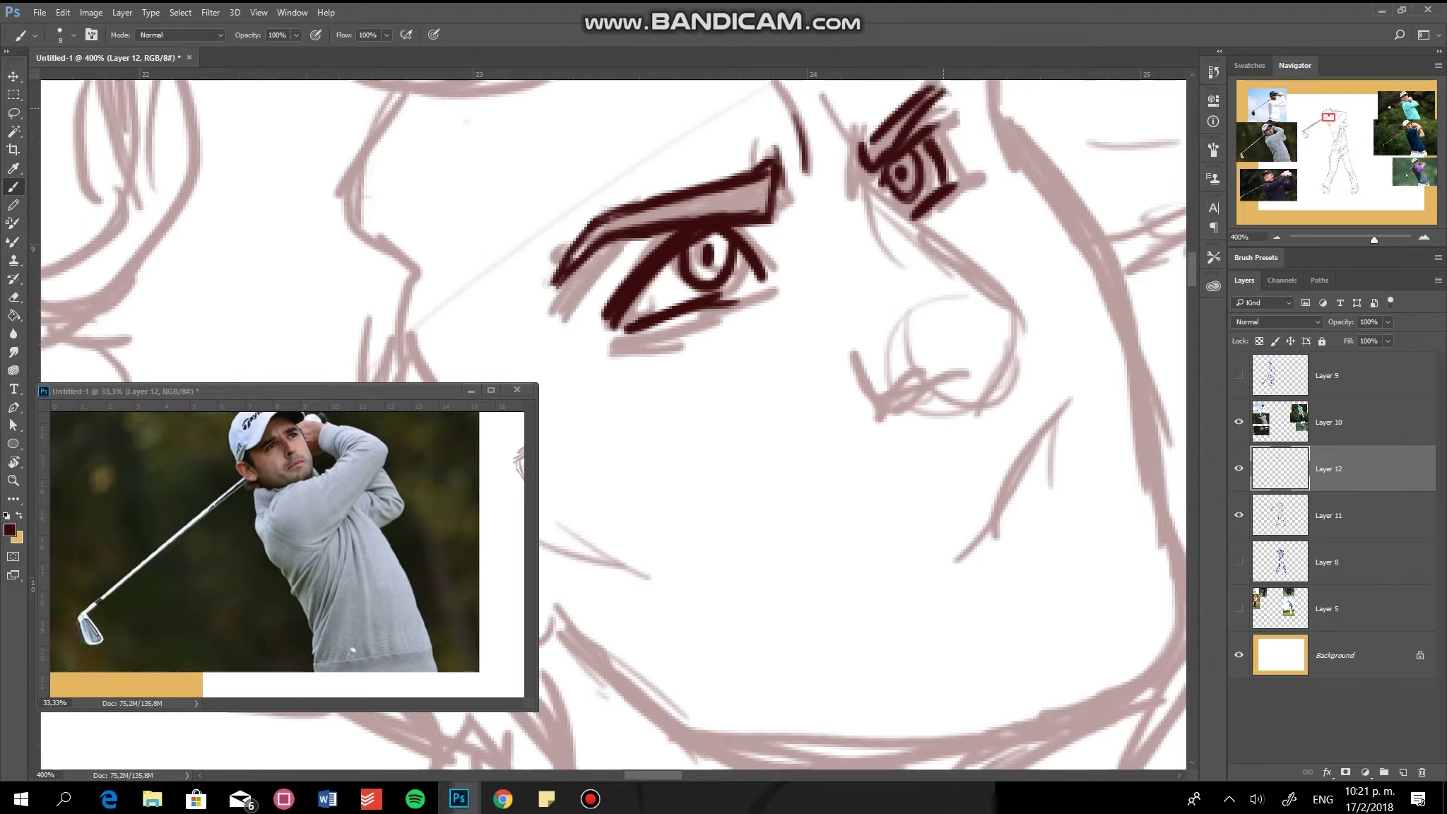
pyautogui.press('e')
pyautogui.scroll(3, 939, 92)
pyautogui.moveTo(890, 332); pyautogui.dragTo(947, 282)
# Ink the nose line, nostril, nose tip and a cheek line below the nose
pyautogui.press('b')
pyautogui.moveTo(847, 296); pyautogui.dragTo(989, 569)
pyautogui.moveTo(873, 547); pyautogui.dragTo(911, 597)
pyautogui.moveTo(919, 575); pyautogui.dragTo(965, 548)
pyautogui.moveTo(962, 485); pyautogui.dragTo(998, 516)
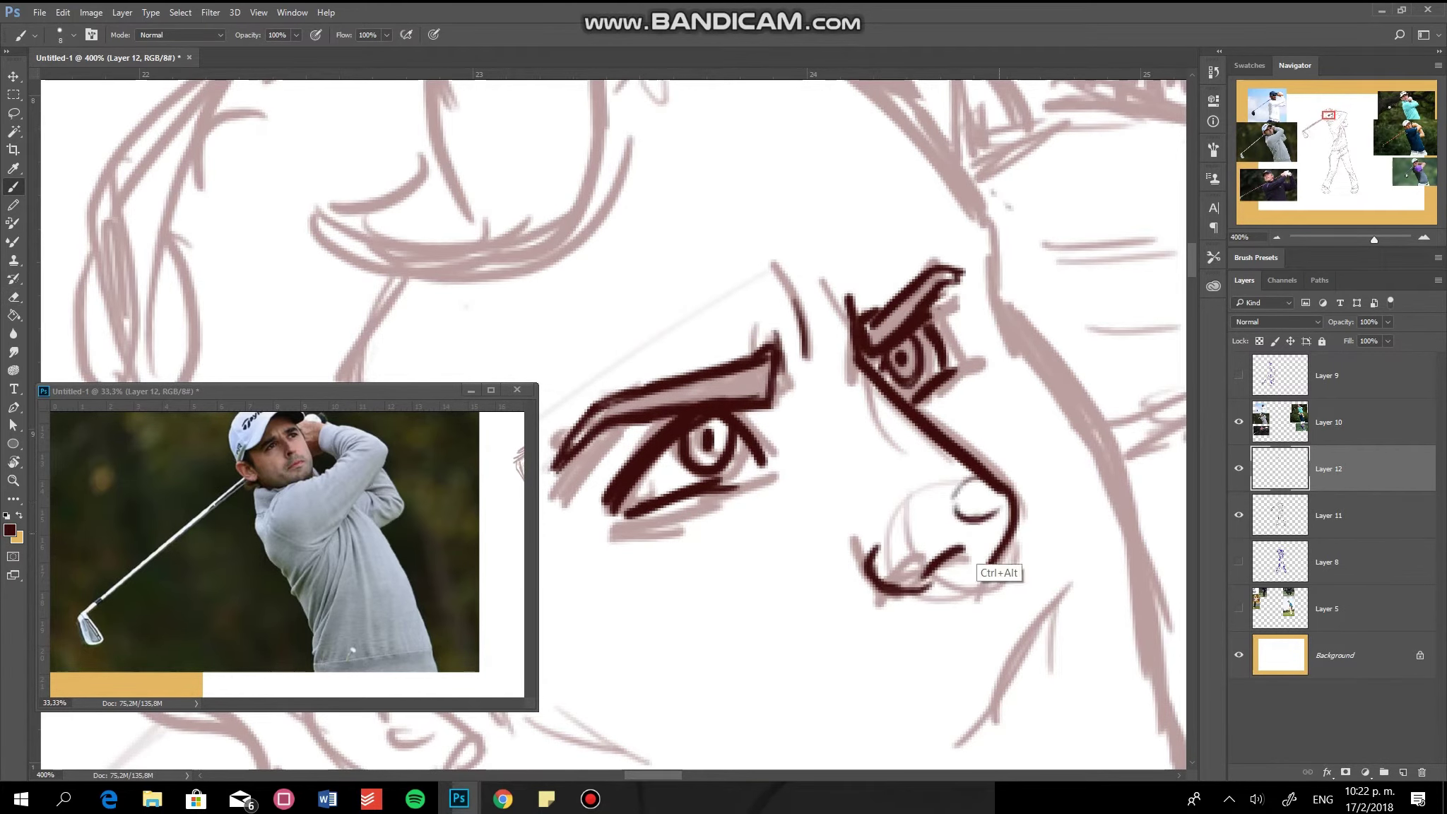
pyautogui.moveTo(1040, 609); pyautogui.dragTo(975, 731)
# Add a stroke beside the right eye and transform the inked face features
pyautogui.hotkey('ctrl', '-')
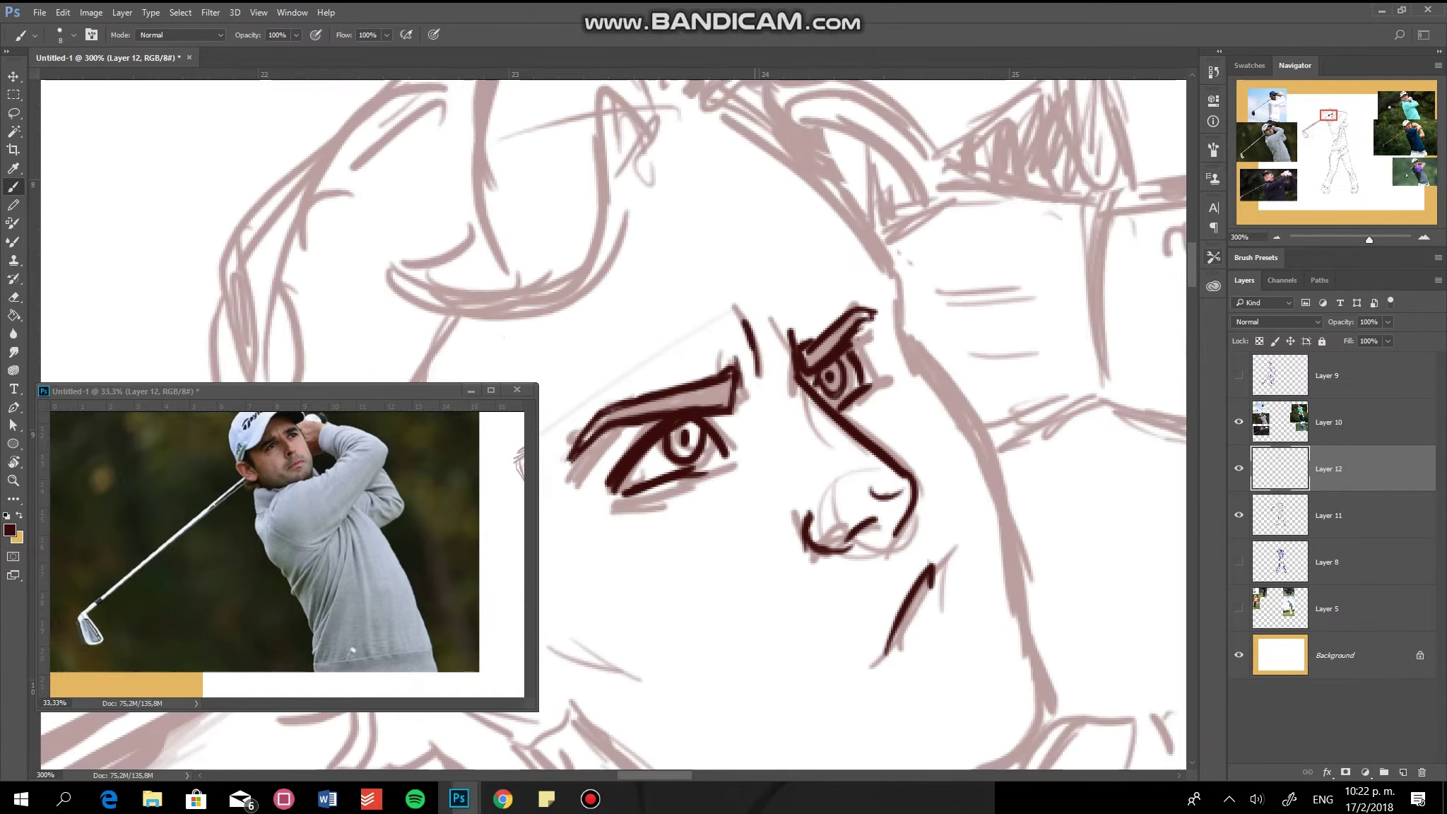
pyautogui.hotkey('ctrl', '-')
pyautogui.moveTo(702, 233); pyautogui.dragTo(805, 385)
pyautogui.hotkey('ctrl', 't')
pyautogui.press('Return')
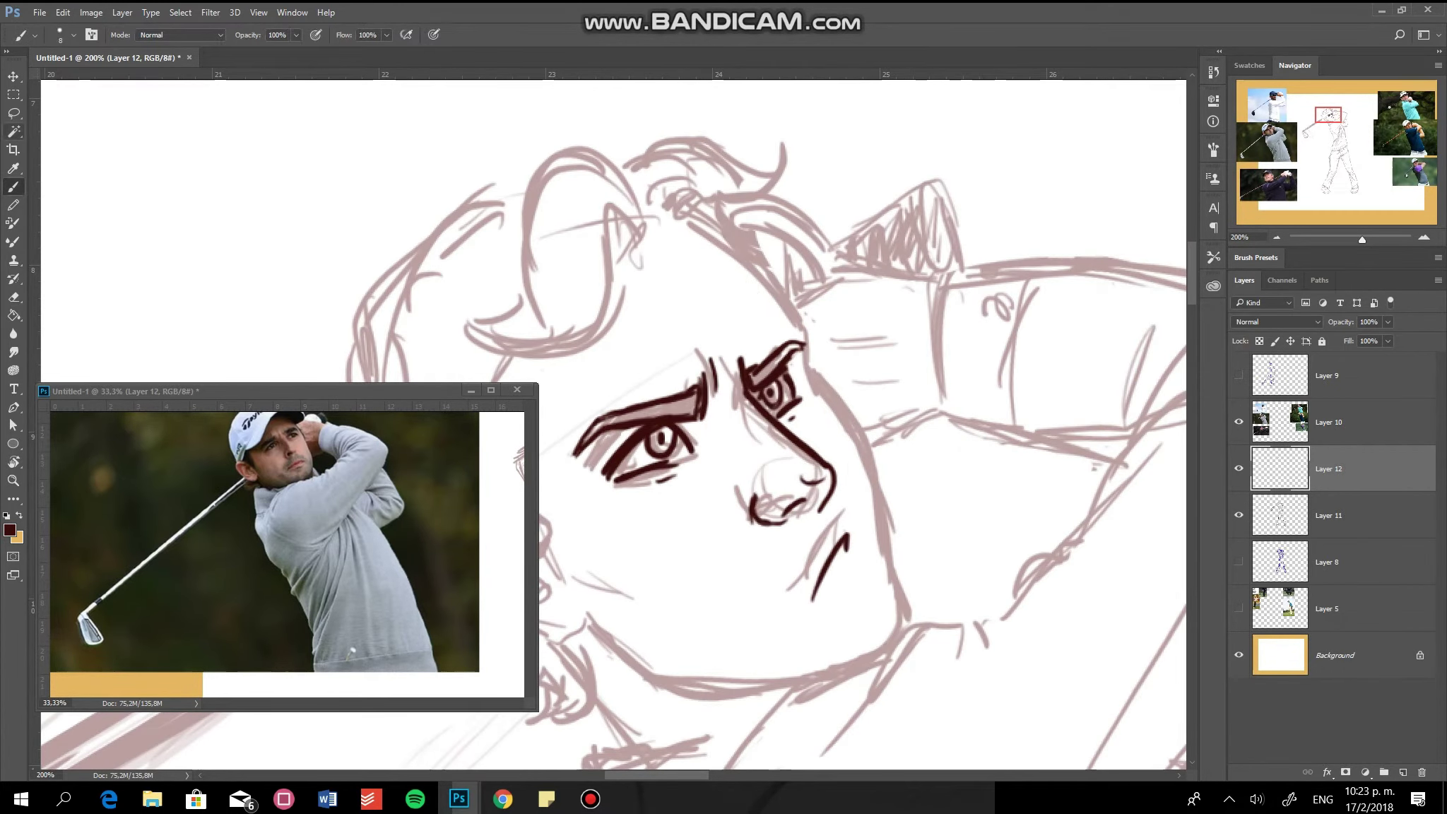
pyautogui.moveTo(702, 230)
pyautogui.mouseDown()
pyautogui.moveTo(810, 339)
pyautogui.moveTo(848, 410)
pyautogui.mouseUp()
pyautogui.hotkey('ctrl', 'z')
# Extend the jaw line and ink the ear strokes and inner ear line
pyautogui.moveTo(893, 586)
pyautogui.mouseDown()
pyautogui.moveTo(897, 639)
pyautogui.moveTo(847, 668)
pyautogui.mouseUp()
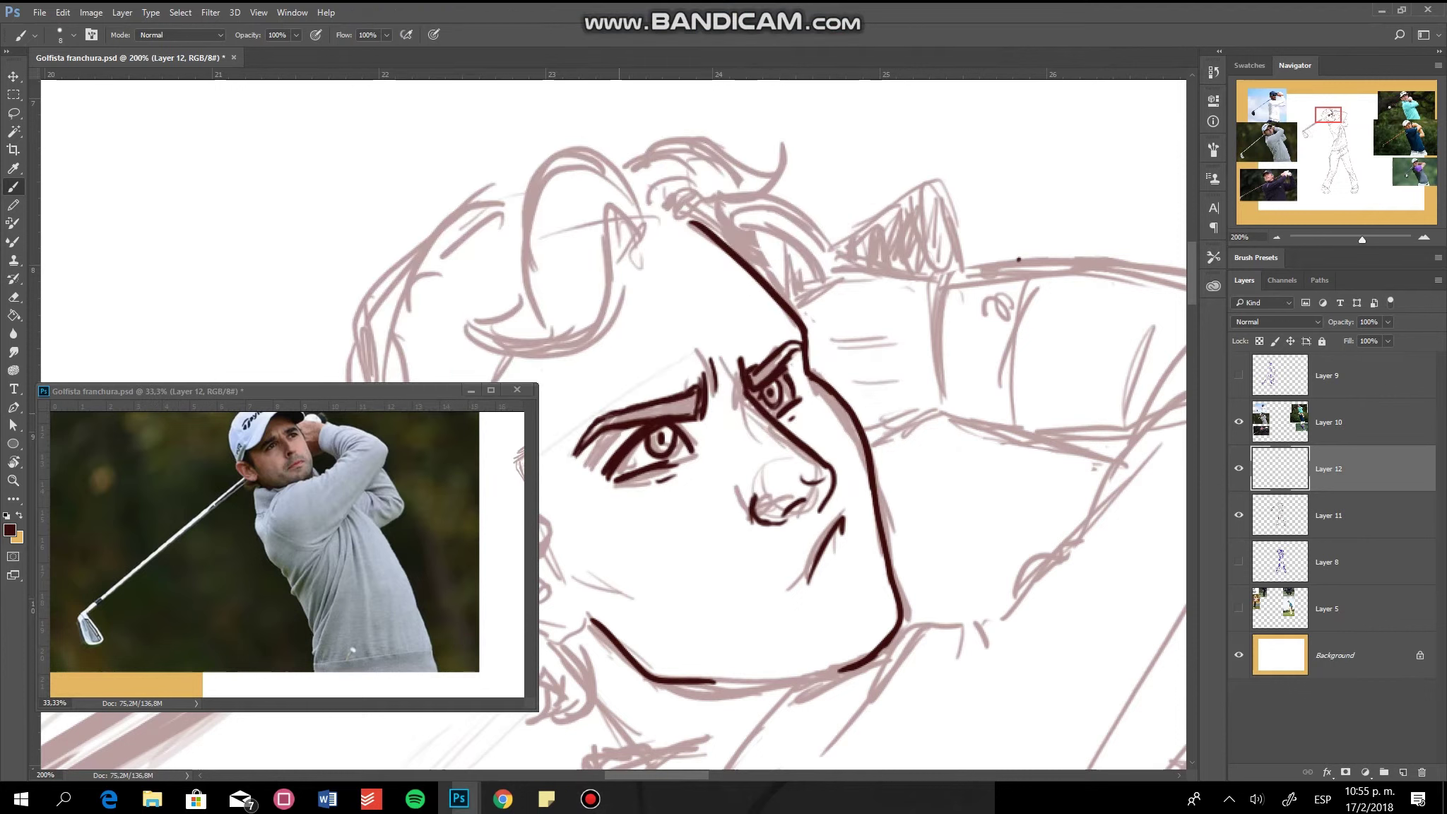
pyautogui.moveTo(610, 207); pyautogui.dragTo(600, 333)
pyautogui.moveTo(603, 155)
pyautogui.mouseDown()
pyautogui.moveTo(535, 309)
pyautogui.moveTo(477, 330)
pyautogui.moveTo(602, 324)
pyautogui.mouseUp()
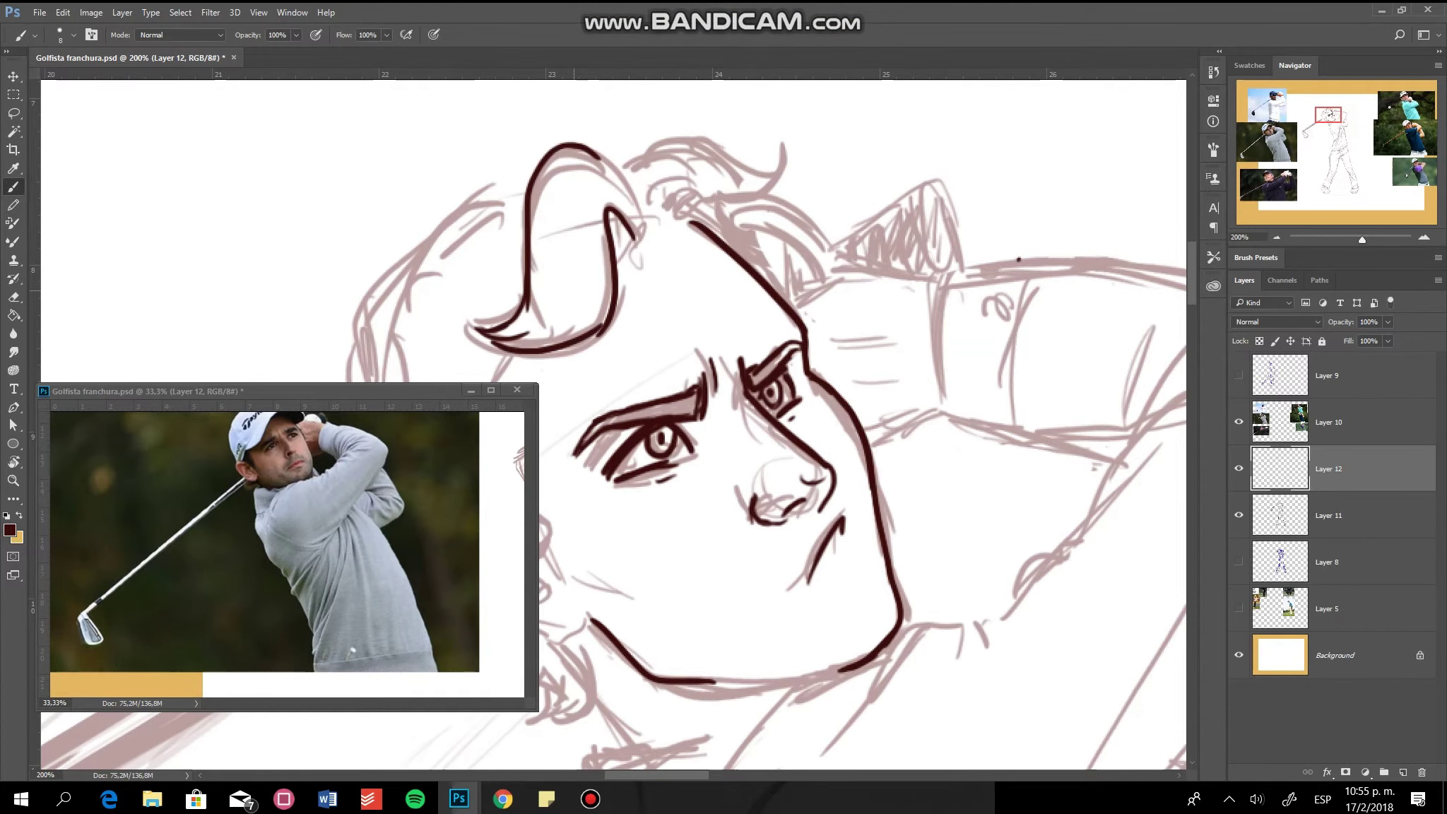
pyautogui.moveTo(616, 229); pyautogui.dragTo(631, 251)
# Ink the curly hair contour over the forehead and down the side of the head
pyautogui.moveTo(623, 173)
pyautogui.mouseDown()
pyautogui.moveTo(639, 225)
pyautogui.moveTo(770, 149)
pyautogui.mouseUp()
pyautogui.moveTo(653, 212); pyautogui.dragTo(769, 154)
pyautogui.moveTo(678, 225); pyautogui.dragTo(696, 195)
pyautogui.moveTo(786, 269); pyautogui.dragTo(758, 205)
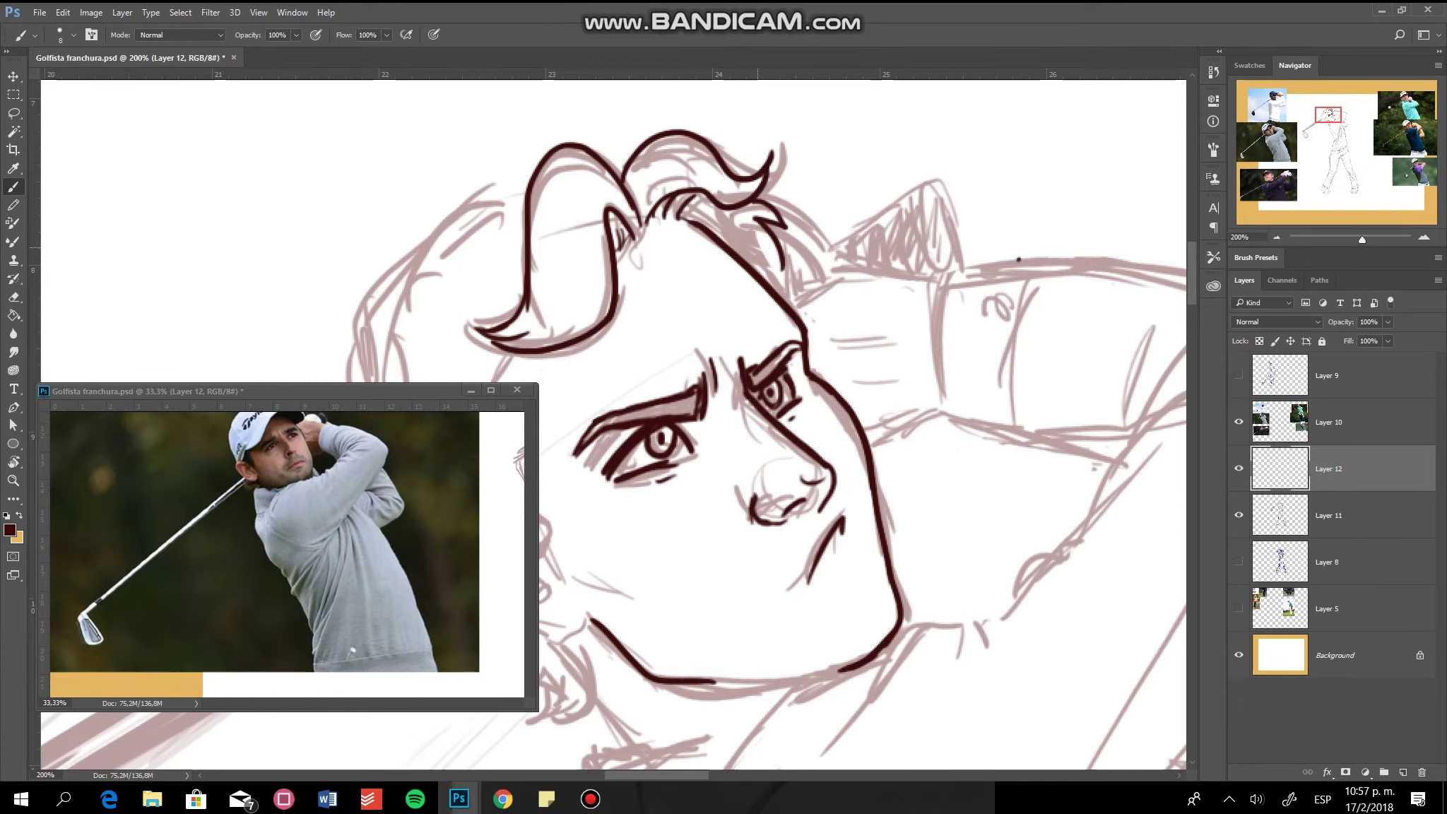
pyautogui.hotkey('ctrl', 'z')
pyautogui.moveTo(527, 185)
pyautogui.mouseDown()
pyautogui.moveTo(362, 369)
pyautogui.moveTo(358, 332)
pyautogui.moveTo(361, 369)
pyautogui.moveTo(309, 442)
pyautogui.moveTo(452, 633)
pyautogui.moveTo(566, 710)
pyautogui.mouseUp()
pyautogui.hotkey('ctrl', 'z')
pyautogui.hotkey('ctrl', 'z')
# Ink the chin, the back-of-head hair and the ear outline with its inner folds
pyautogui.moveTo(563, 640); pyautogui.dragTo(590, 715)
pyautogui.moveTo(405, 472); pyautogui.dragTo(428, 523)
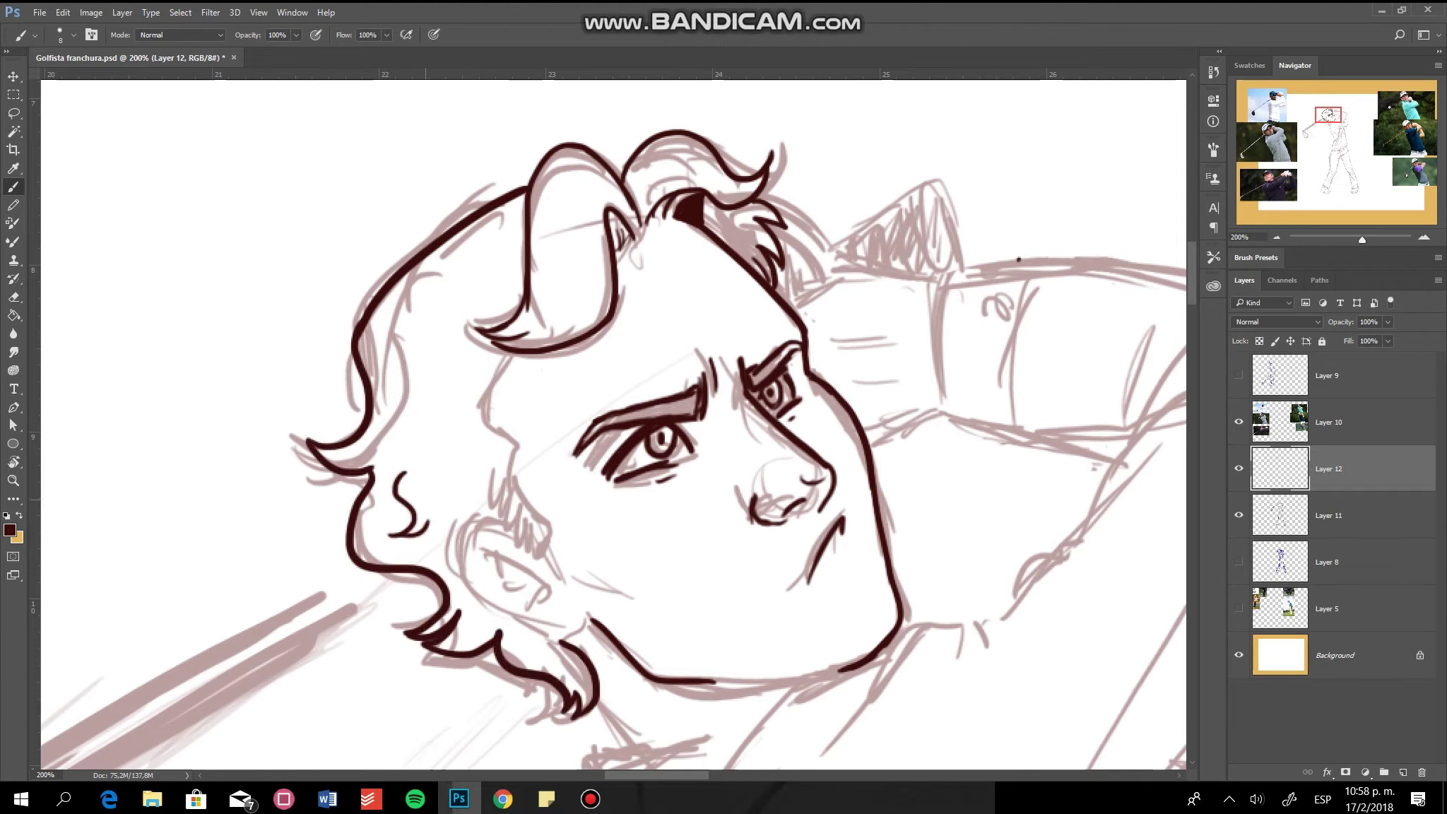
pyautogui.moveTo(509, 353)
pyautogui.mouseDown()
pyautogui.moveTo(484, 413)
pyautogui.moveTo(432, 366)
pyautogui.moveTo(548, 559)
pyautogui.mouseUp()
pyautogui.hotkey('ctrl', 'z')
pyautogui.hotkey('ctrl', 'z')
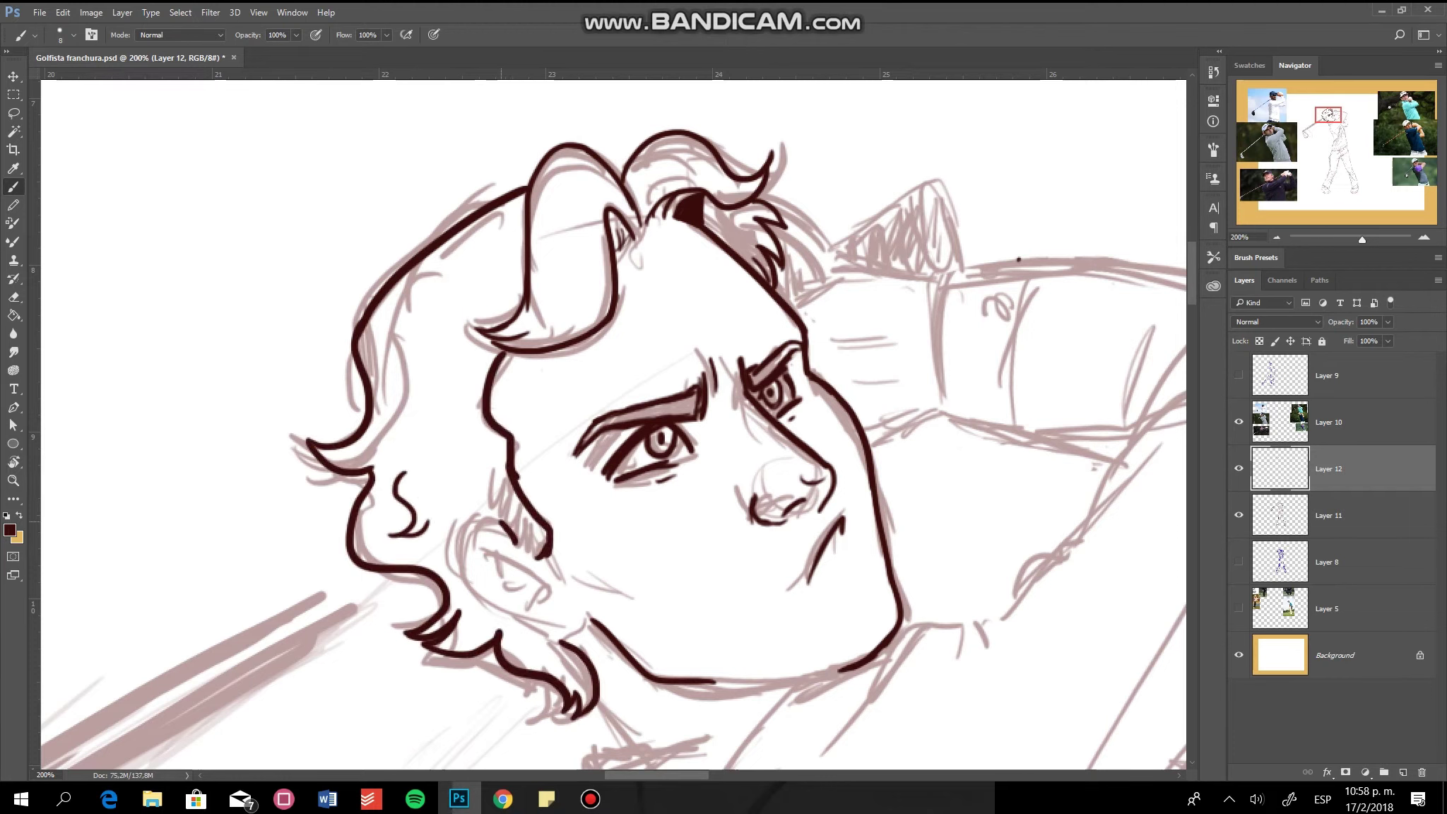
pyautogui.moveTo(496, 209); pyautogui.dragTo(420, 427)
pyautogui.moveTo(522, 520); pyautogui.dragTo(520, 622)
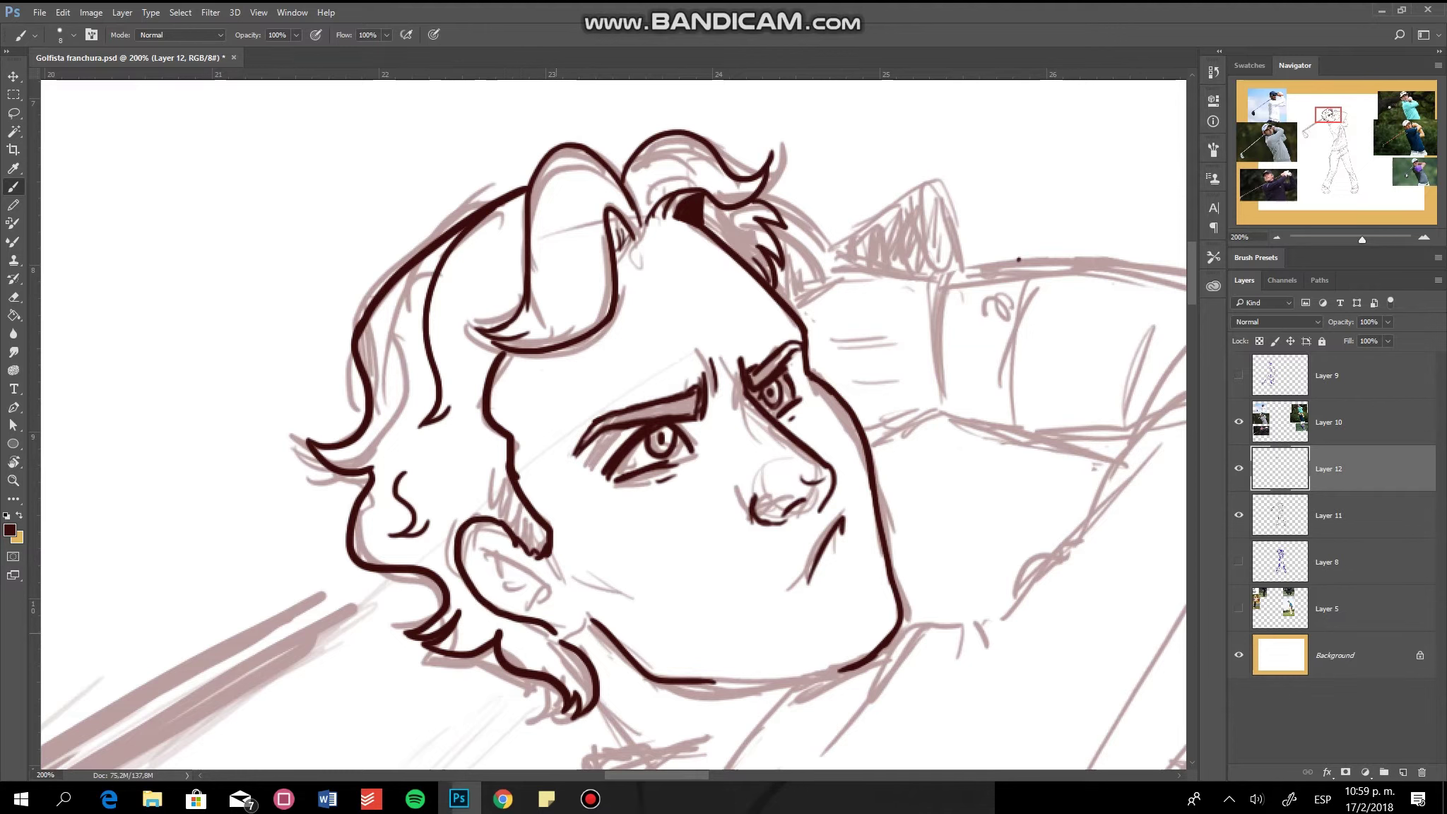
pyautogui.moveTo(475, 537)
pyautogui.mouseDown()
pyautogui.moveTo(559, 583)
pyautogui.moveTo(541, 586)
pyautogui.mouseUp()
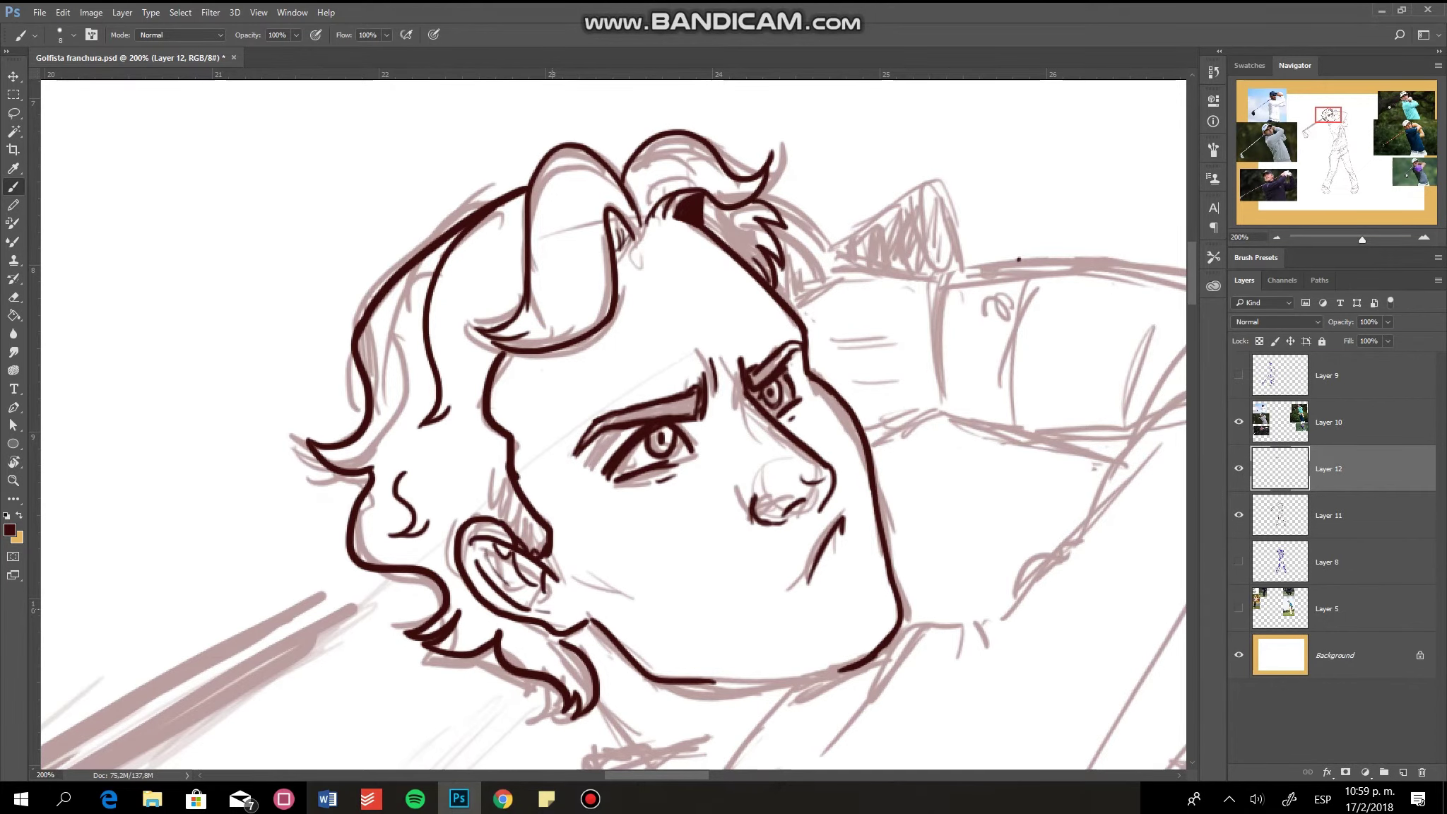
# Ink the shirt collar below the neck and a neck line down from the jaw
pyautogui.hotkey('ctrl', '-')
pyautogui.moveTo(601, 468)
pyautogui.mouseDown()
pyautogui.moveTo(509, 485)
pyautogui.moveTo(580, 502)
pyautogui.mouseUp()
pyautogui.press('e')
pyautogui.press('super+space')
pyautogui.press('b')
pyautogui.moveTo(625, 445); pyautogui.dragTo(563, 536)
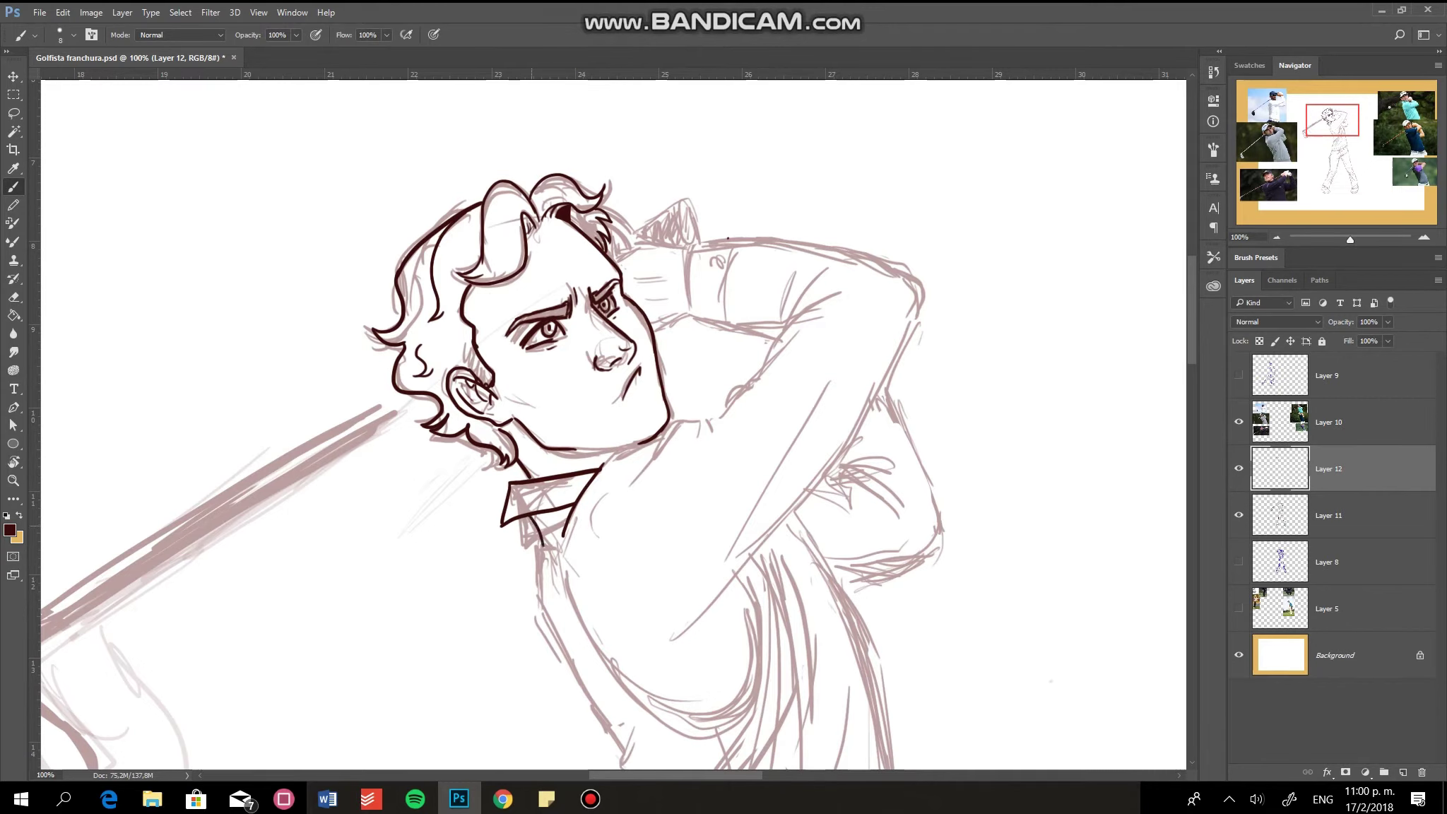
# Ink a line down from the collar, then the neck and shoulder lines
pyautogui.press('e')
pyautogui.press('b')
pyautogui.moveTo(532, 545); pyautogui.dragTo(542, 609)
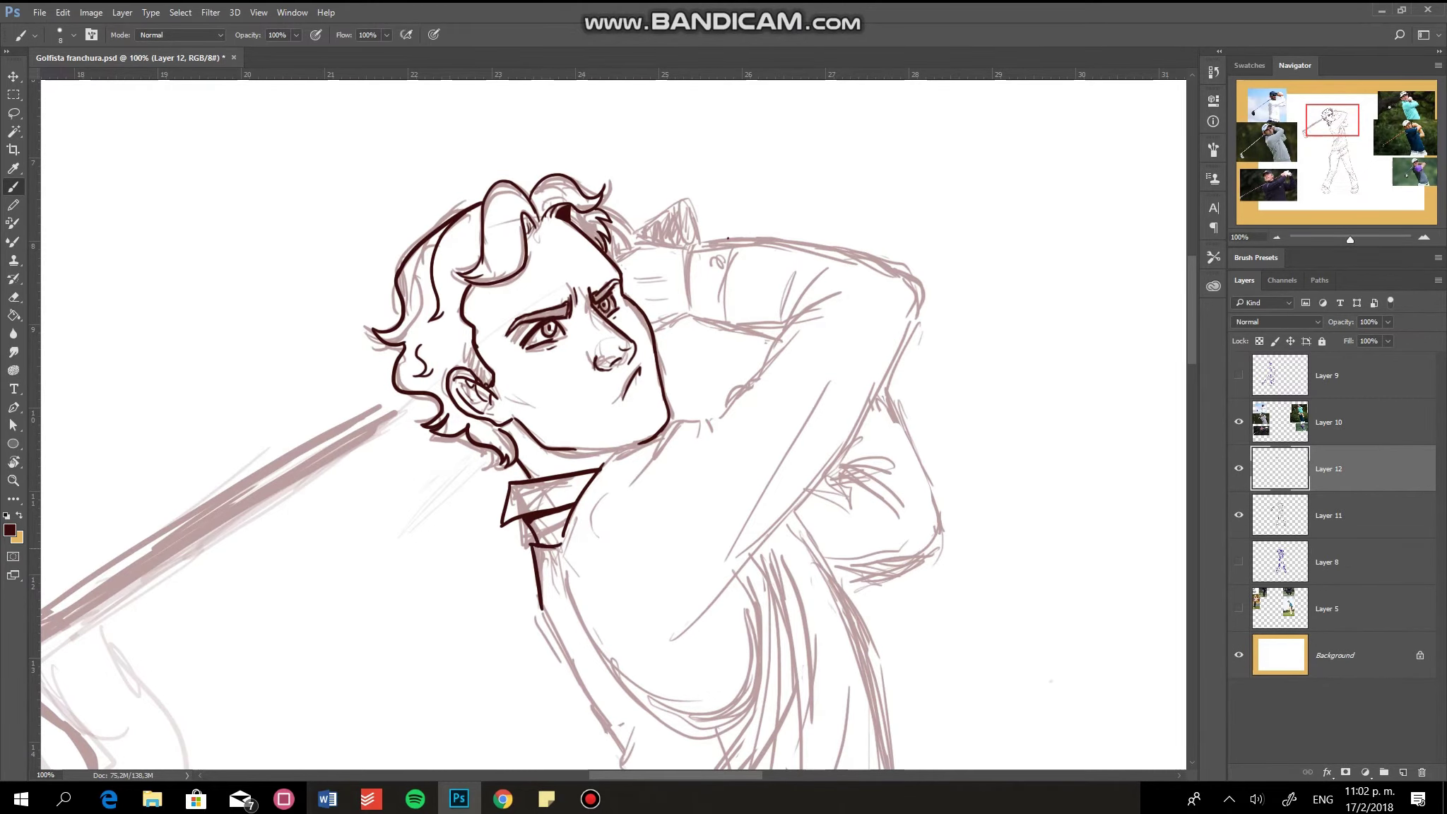
pyautogui.press('e')
pyautogui.press('b')
pyautogui.hotkey('ctrl', '+')
pyautogui.moveTo(587, 515); pyautogui.dragTo(727, 425)
pyautogui.moveTo(682, 491)
pyautogui.mouseDown()
pyautogui.moveTo(727, 428)
pyautogui.moveTo(827, 406)
pyautogui.moveTo(965, 223)
pyautogui.moveTo(1049, 162)
pyautogui.mouseUp()
# Ink the raised arm and fingers, erasing stray finger strokes
pyautogui.press('e')
pyautogui.press('b')
pyautogui.moveTo(968, 216)
pyautogui.mouseDown()
pyautogui.moveTo(1045, 190)
pyautogui.moveTo(1040, 111)
pyautogui.mouseUp()
pyautogui.moveTo(791, 417); pyautogui.dragTo(802, 442)
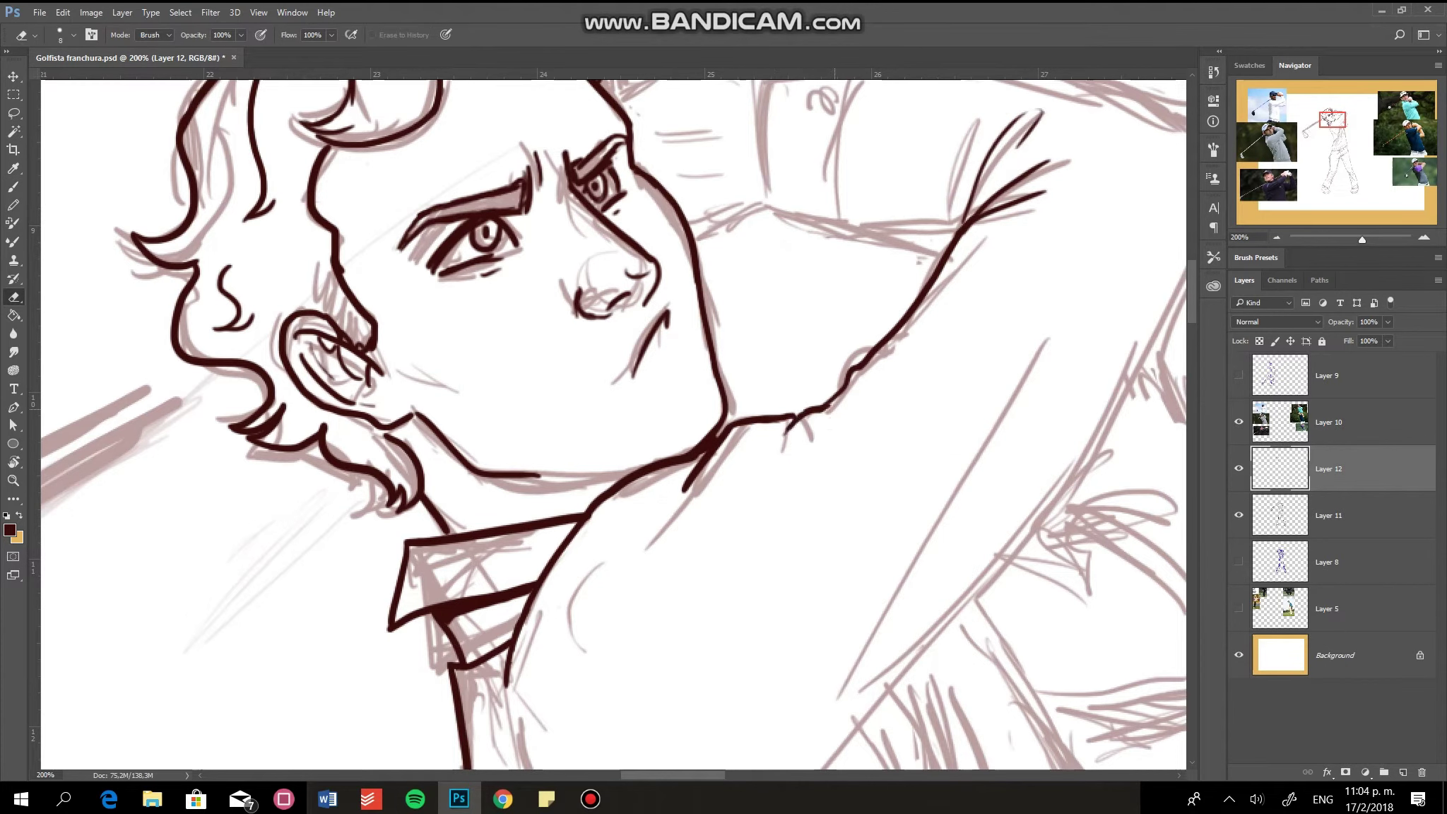
# Ink the vest armhole curve around the torso and a line down the arm
pyautogui.hotkey('ctrl', '-')
pyautogui.moveTo(563, 551); pyautogui.dragTo(740, 587)
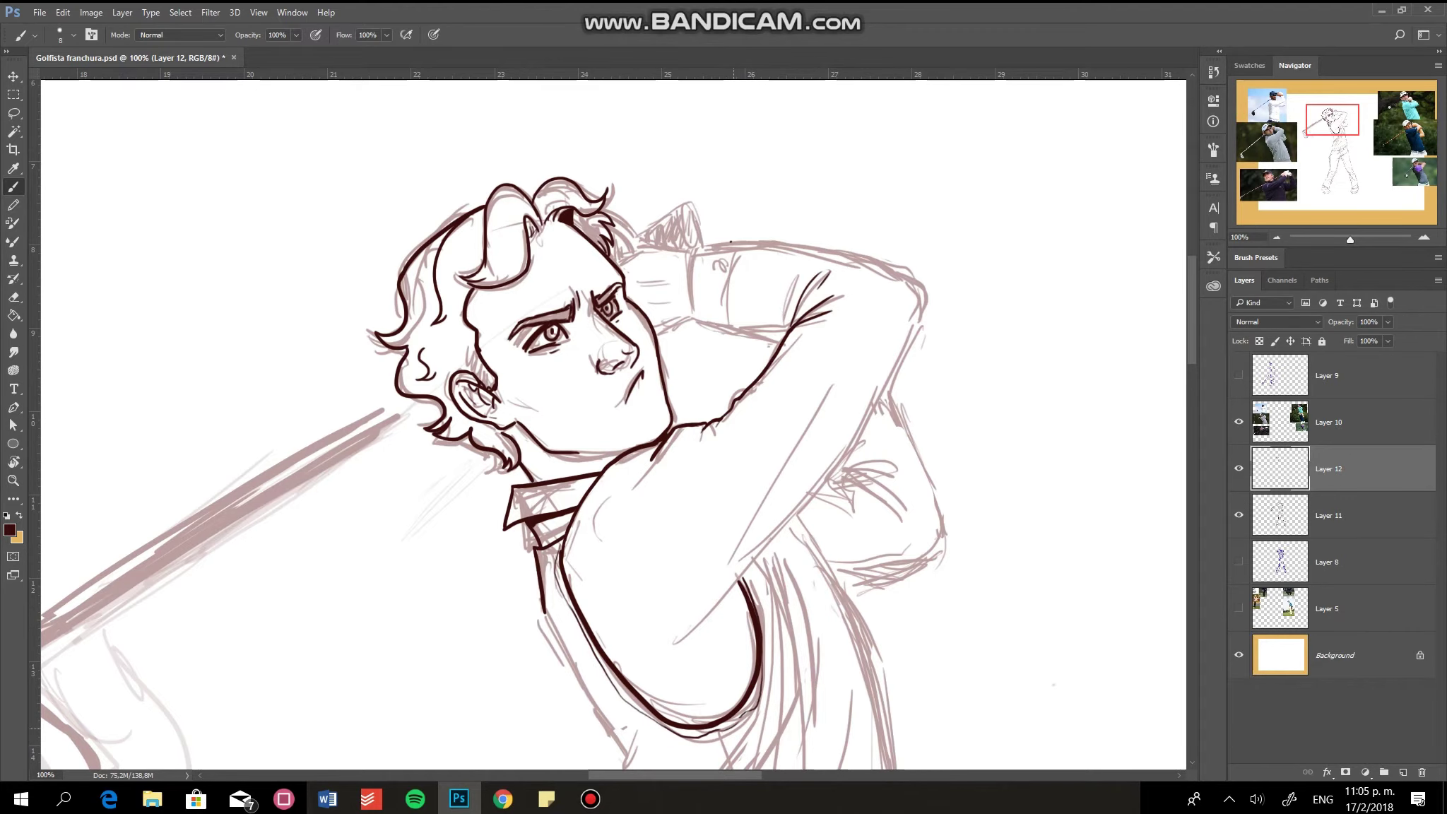
pyautogui.hotkey('ctrl', '+')
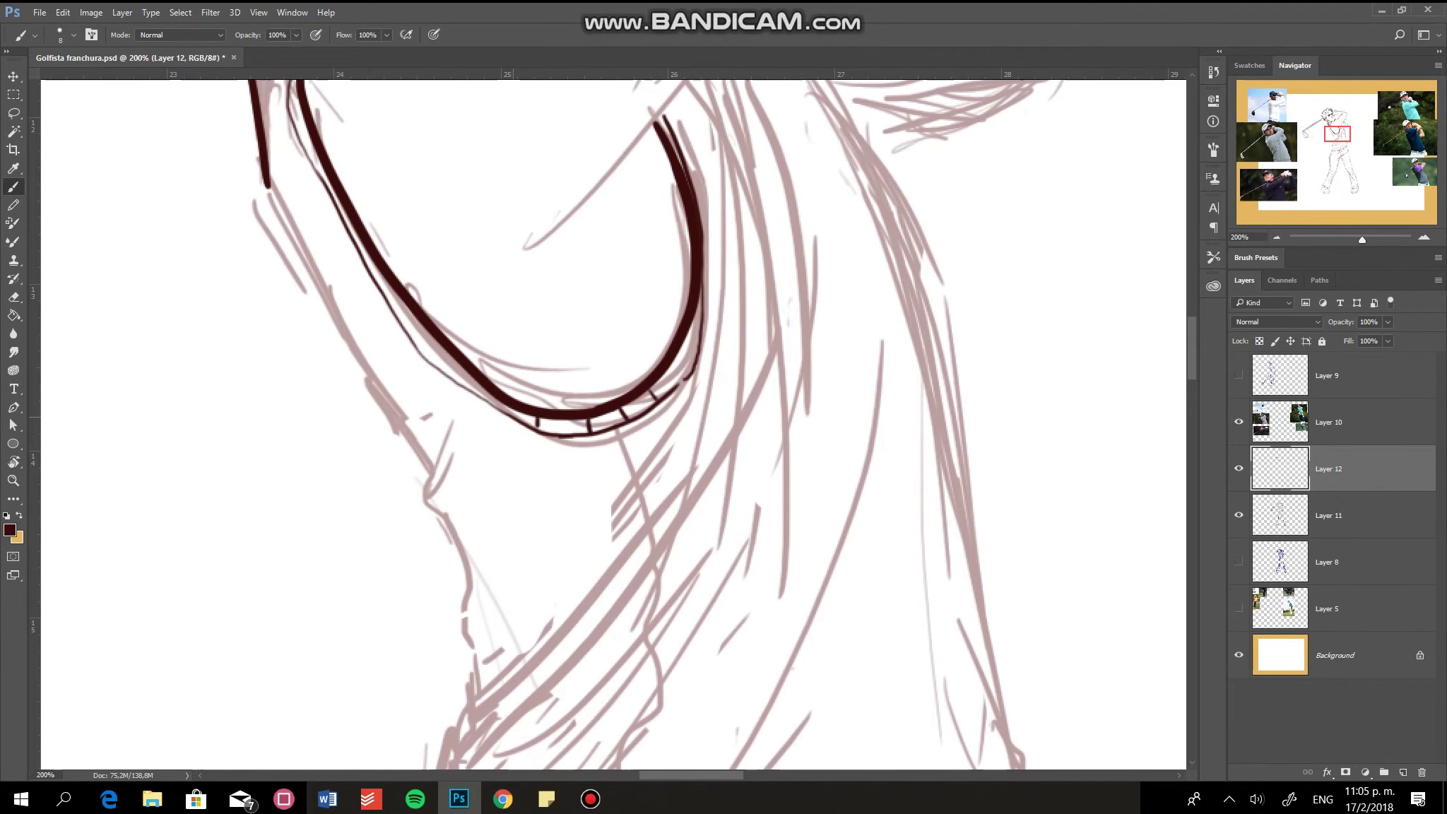
pyautogui.hotkey('ctrl', '-')
pyautogui.moveTo(751, 300); pyautogui.dragTo(581, 609)
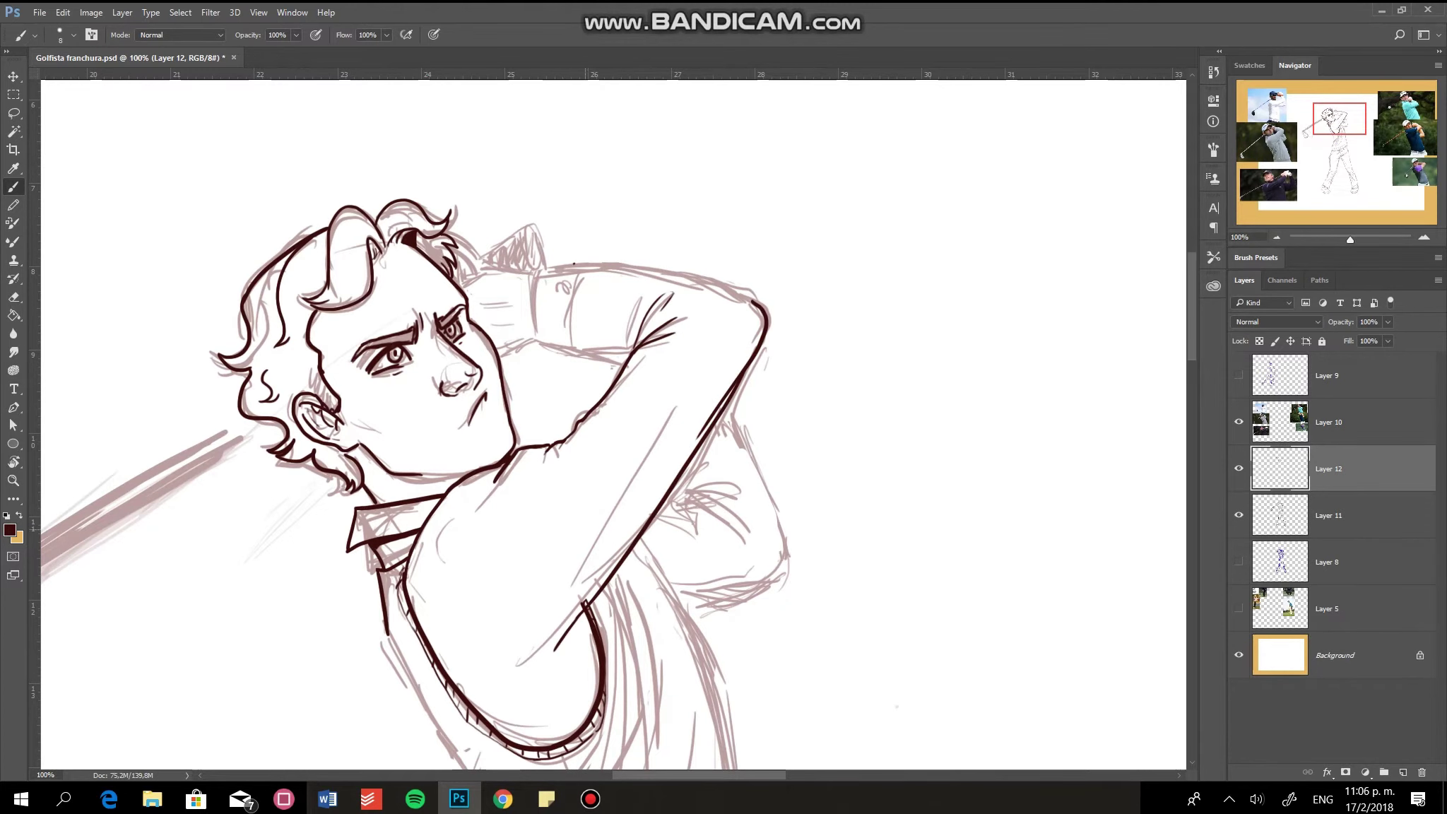
pyautogui.hotkey('ctrl', '+')
pyautogui.hotkey('ctrl', '-')
pyautogui.scroll(2, 613, 424)
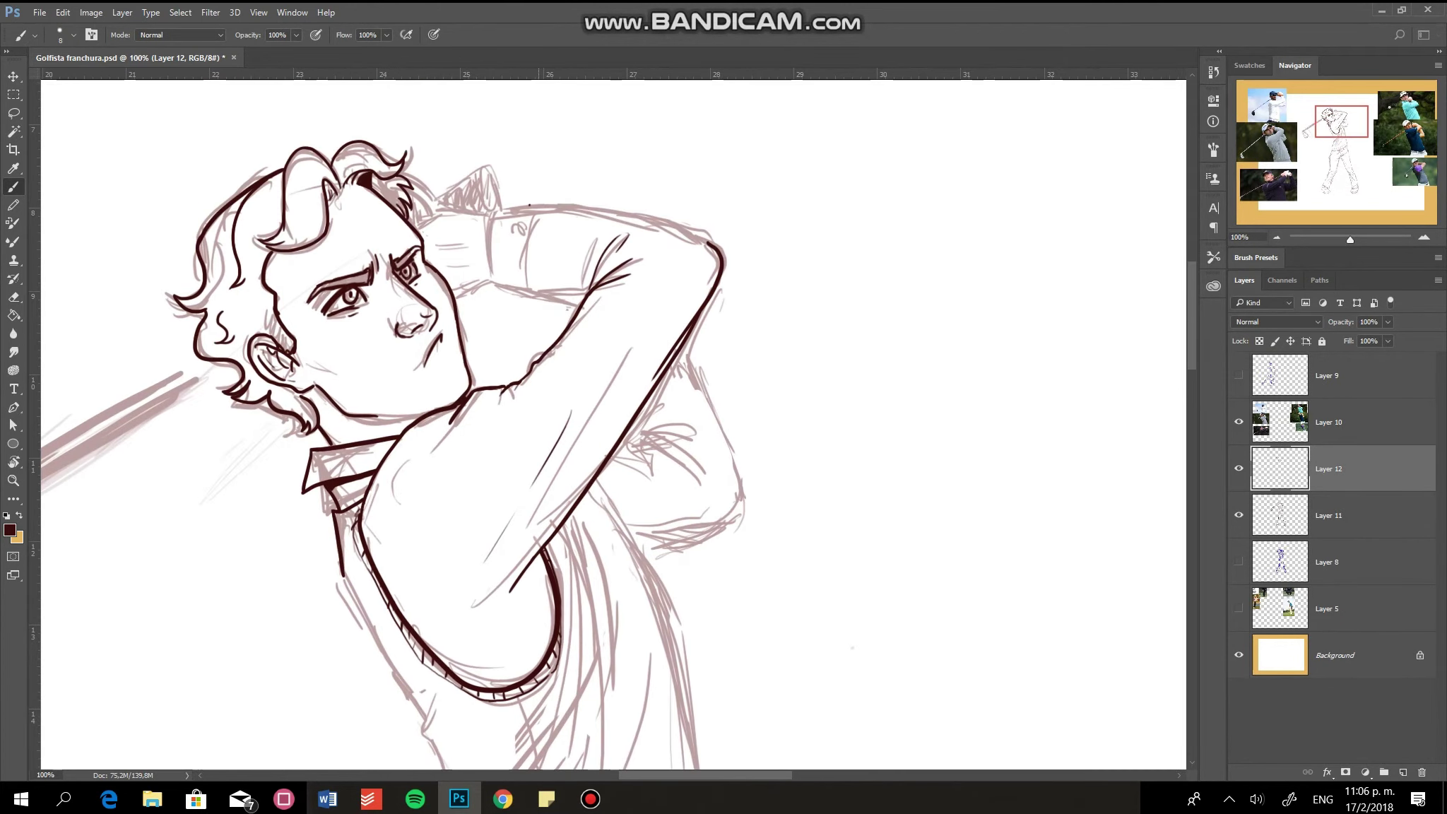
pyautogui.hotkey('ctrl', 'z')
# Ink the ribbed armhole edge, the arm's outer edge and the torso's left side to the waist
pyautogui.moveTo(534, 640); pyautogui.dragTo(445, 664)
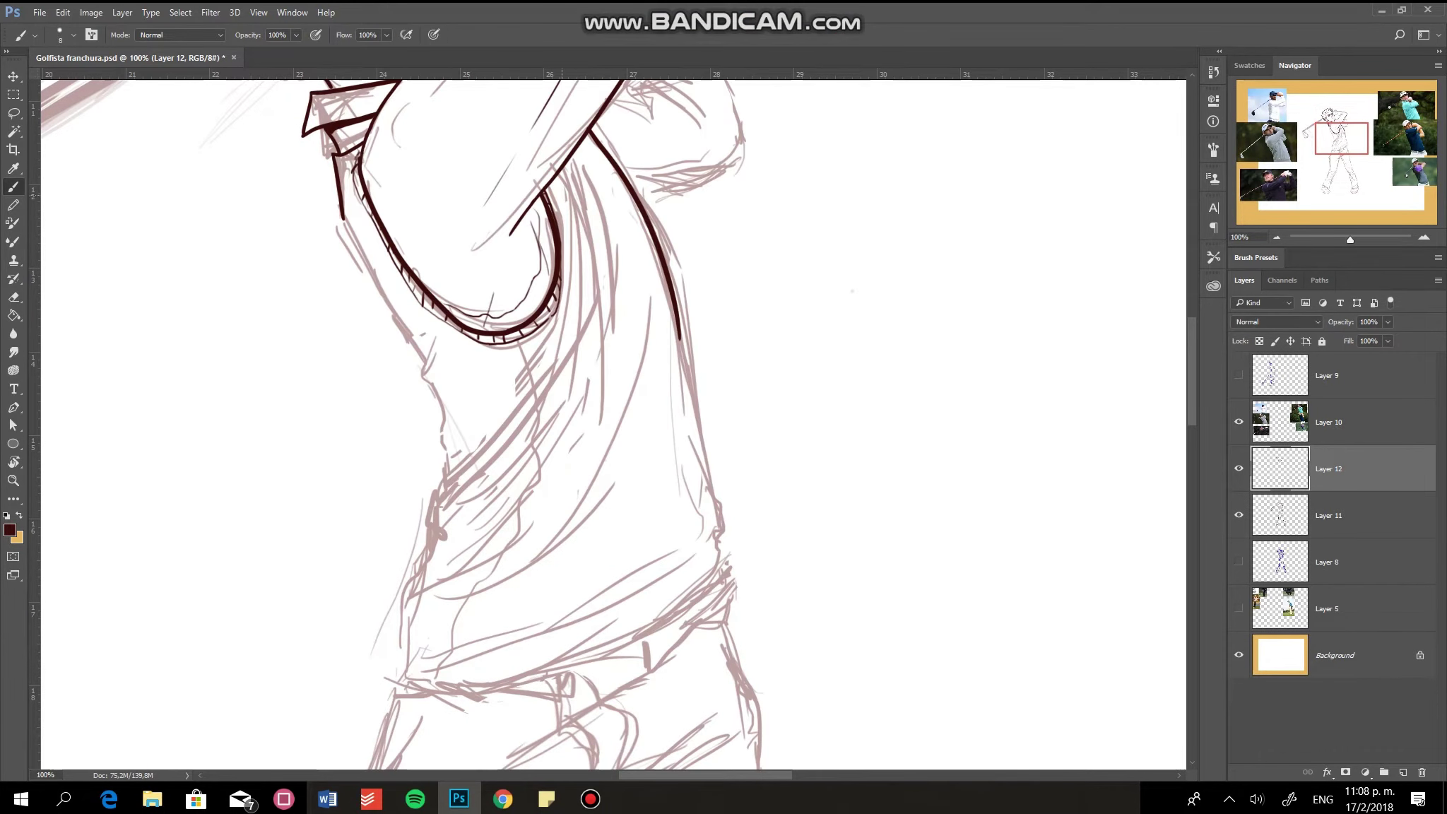
pyautogui.moveTo(558, 181); pyautogui.dragTo(554, 360)
pyautogui.moveTo(339, 210); pyautogui.dragTo(448, 399)
pyautogui.moveTo(559, 368)
pyautogui.mouseDown()
pyautogui.moveTo(438, 487)
pyautogui.moveTo(429, 523)
pyautogui.mouseUp()
pyautogui.moveTo(576, 440); pyautogui.dragTo(429, 495)
pyautogui.moveTo(634, 300)
pyautogui.mouseDown()
pyautogui.moveTo(607, 429)
pyautogui.moveTo(415, 595)
pyautogui.mouseUp()
# Ink the torso's diagonal folds, shirt hem, waist pleat and hip fold
pyautogui.moveTo(647, 415); pyautogui.dragTo(512, 614)
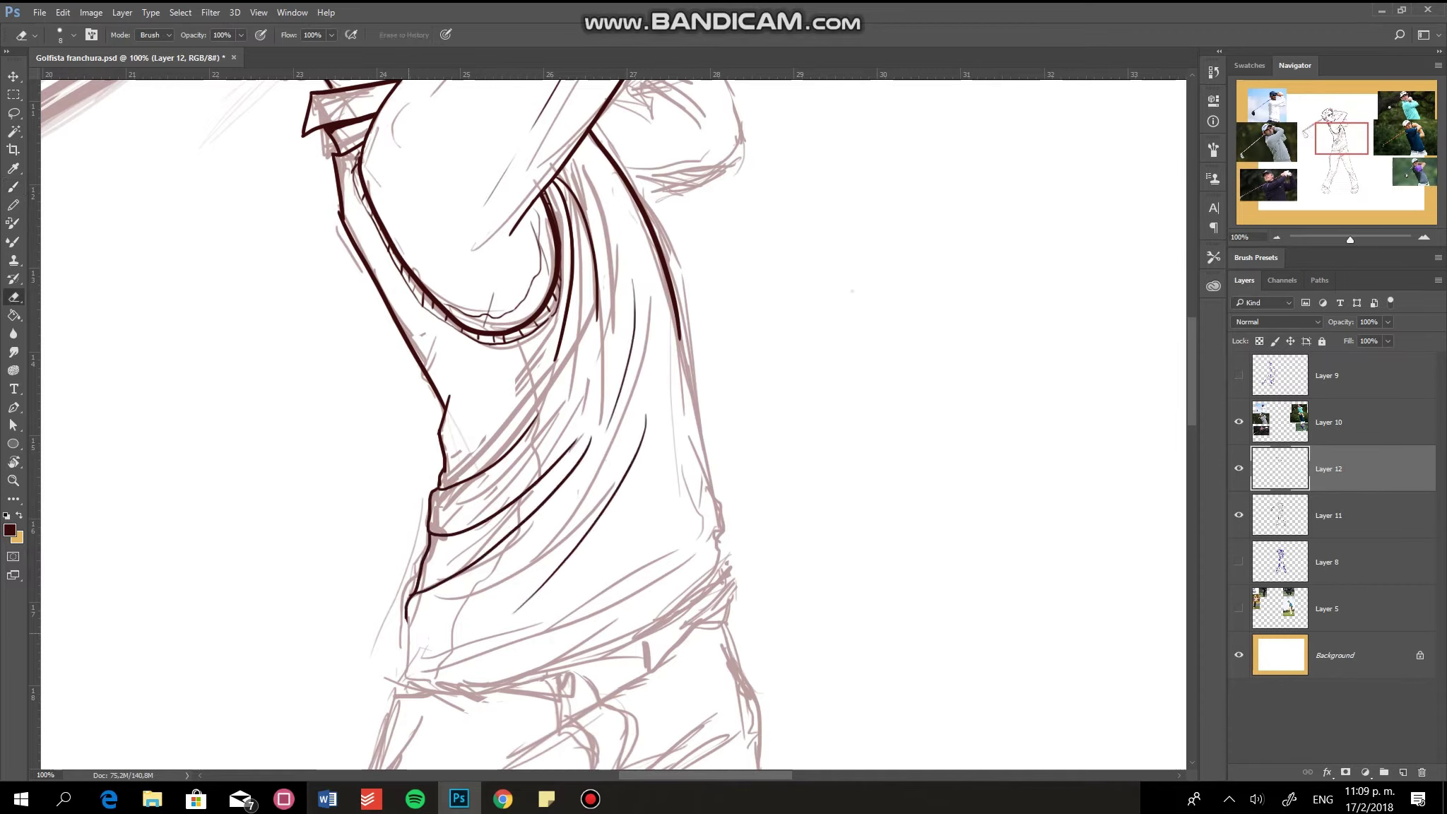
pyautogui.moveTo(395, 684); pyautogui.dragTo(712, 560)
pyautogui.moveTo(666, 315)
pyautogui.mouseDown()
pyautogui.moveTo(703, 505)
pyautogui.moveTo(540, 644)
pyautogui.mouseUp()
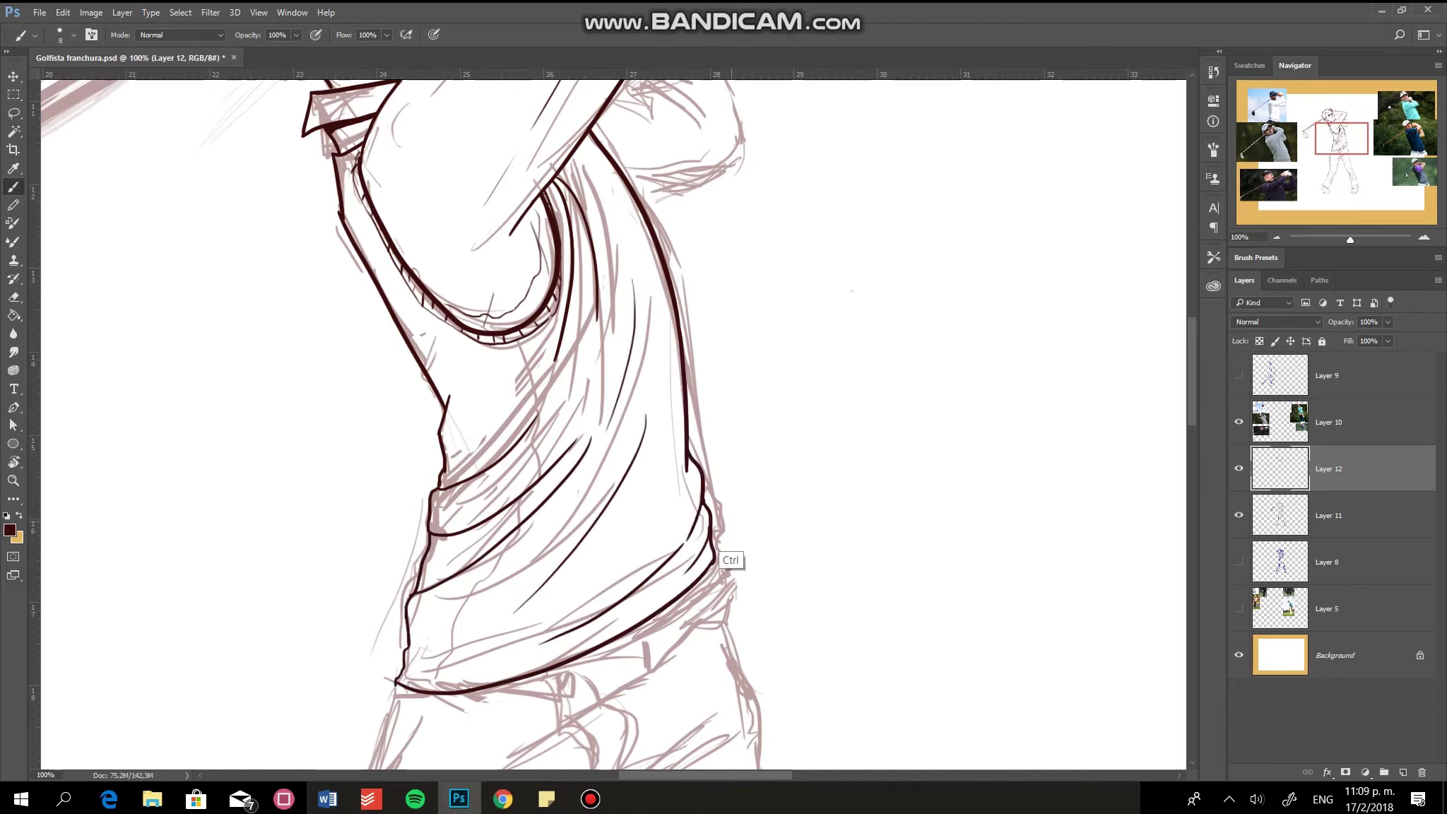
pyautogui.moveTo(486, 687); pyautogui.dragTo(583, 695)
pyautogui.moveTo(634, 627); pyautogui.dragTo(647, 668)
pyautogui.moveTo(716, 566); pyautogui.dragTo(737, 586)
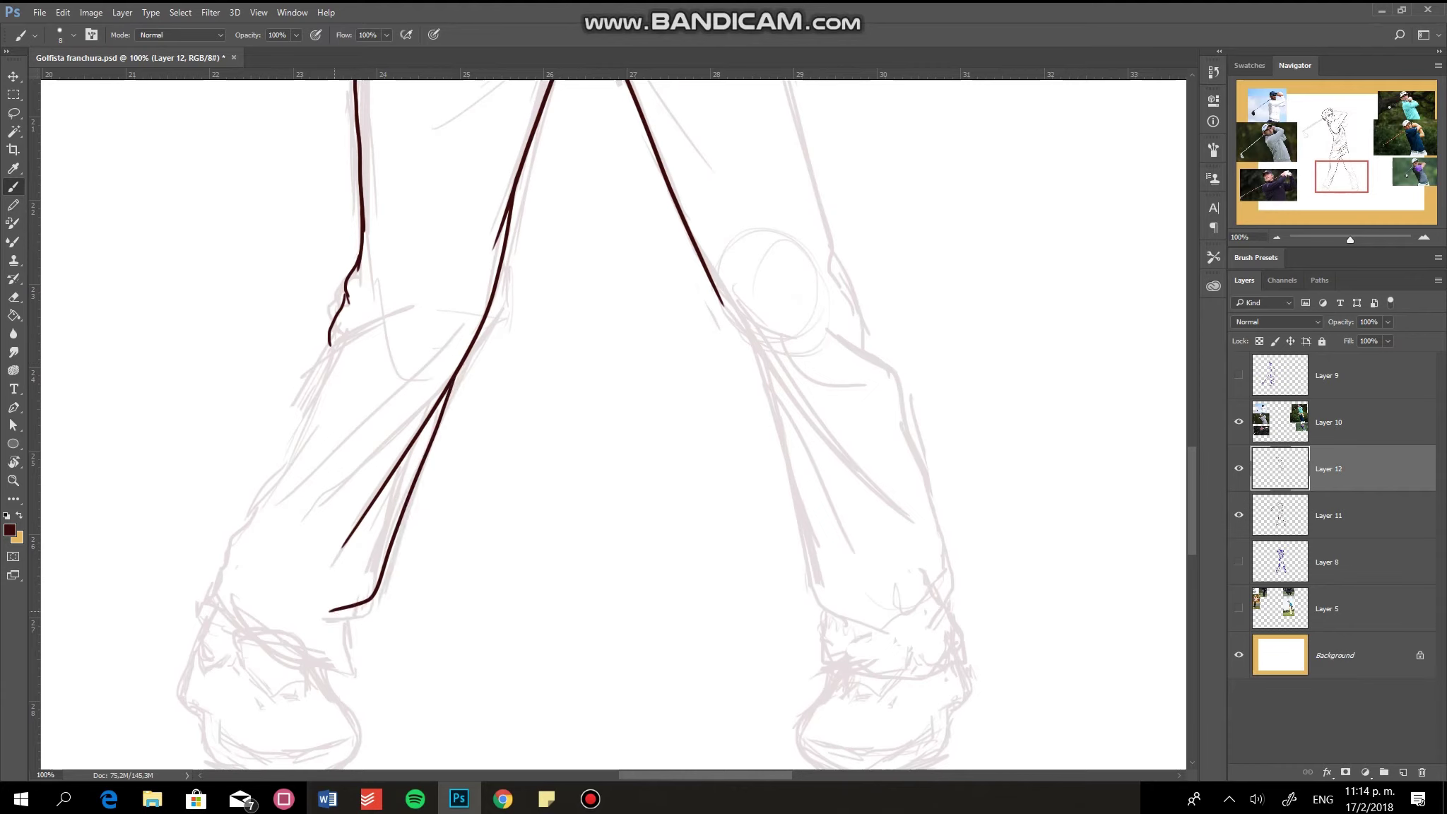
# Outline the left trouser leg with cuff and crease, then the right trouser leg
pyautogui.moveTo(215, 599); pyautogui.dragTo(346, 676)
pyautogui.moveTo(297, 449); pyautogui.dragTo(329, 344)
pyautogui.moveTo(212, 597); pyautogui.dragTo(335, 447)
pyautogui.moveTo(233, 535); pyautogui.dragTo(236, 587)
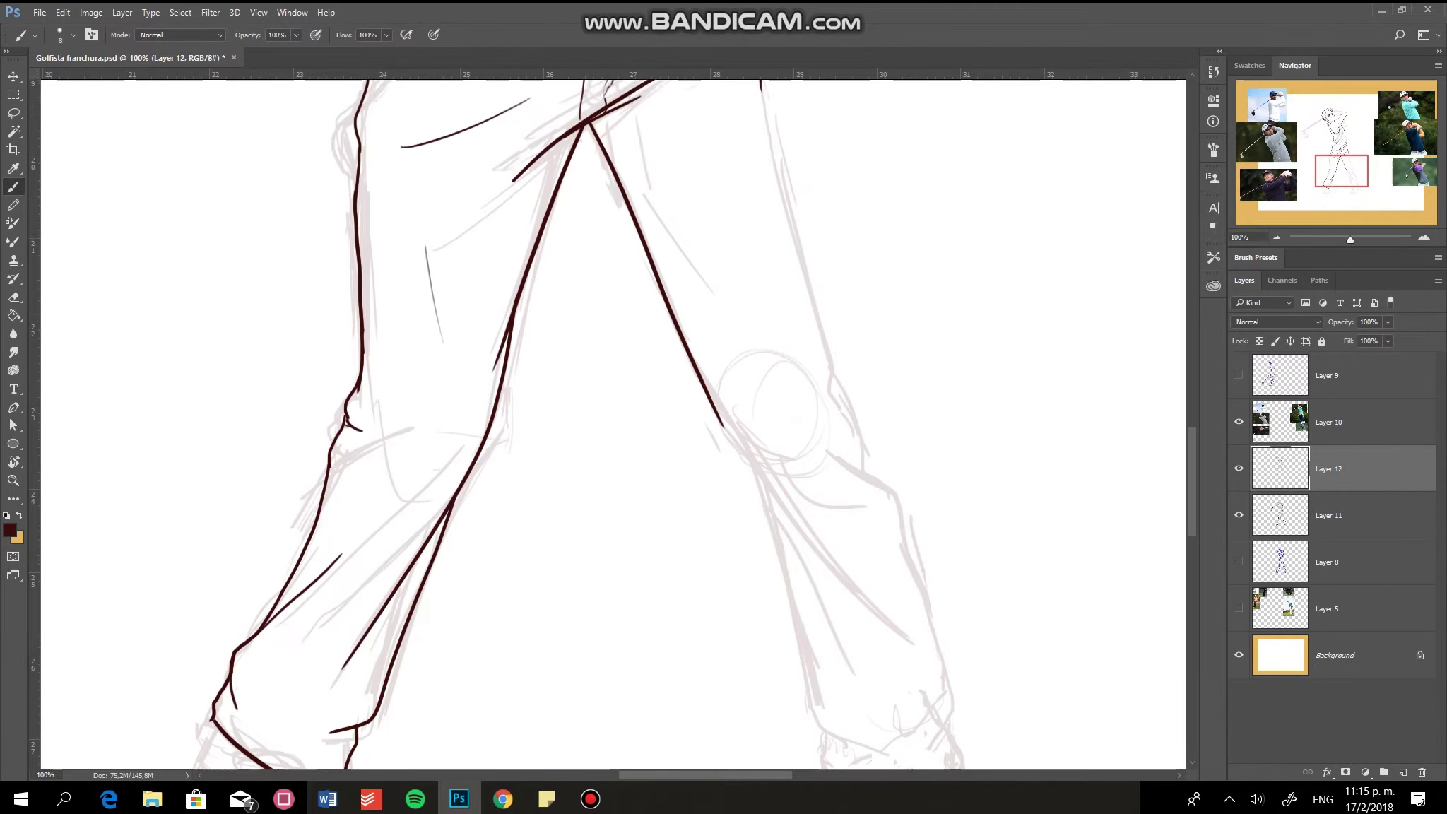
pyautogui.moveTo(721, 295); pyautogui.dragTo(775, 384)
pyautogui.moveTo(753, 338); pyautogui.dragTo(848, 468)
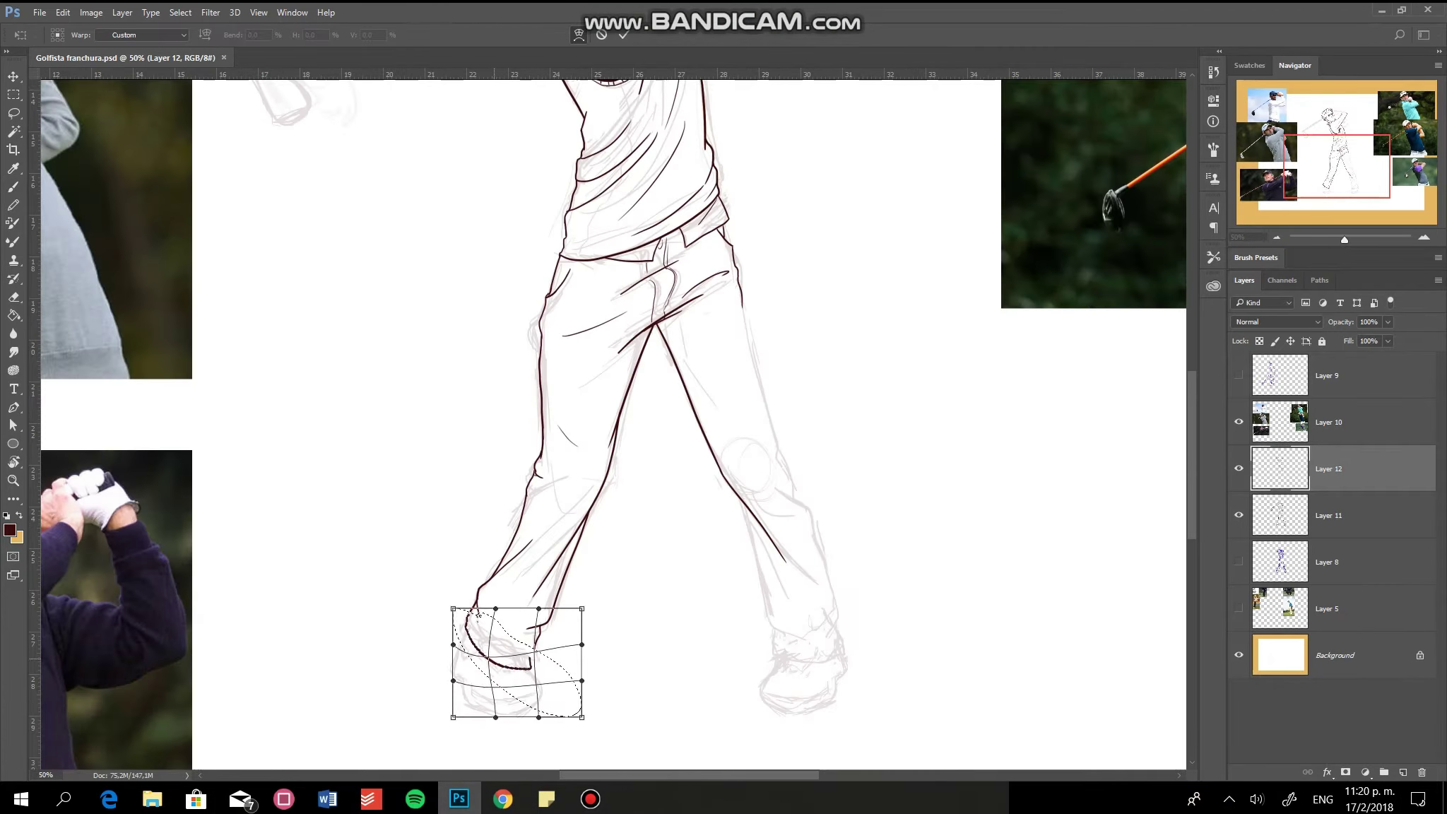
# Commit the foot warp and ink the right ankle and shoe sole curve
pyautogui.press('Return')
pyautogui.press('b')
pyautogui.scroll(2, 601, 763)
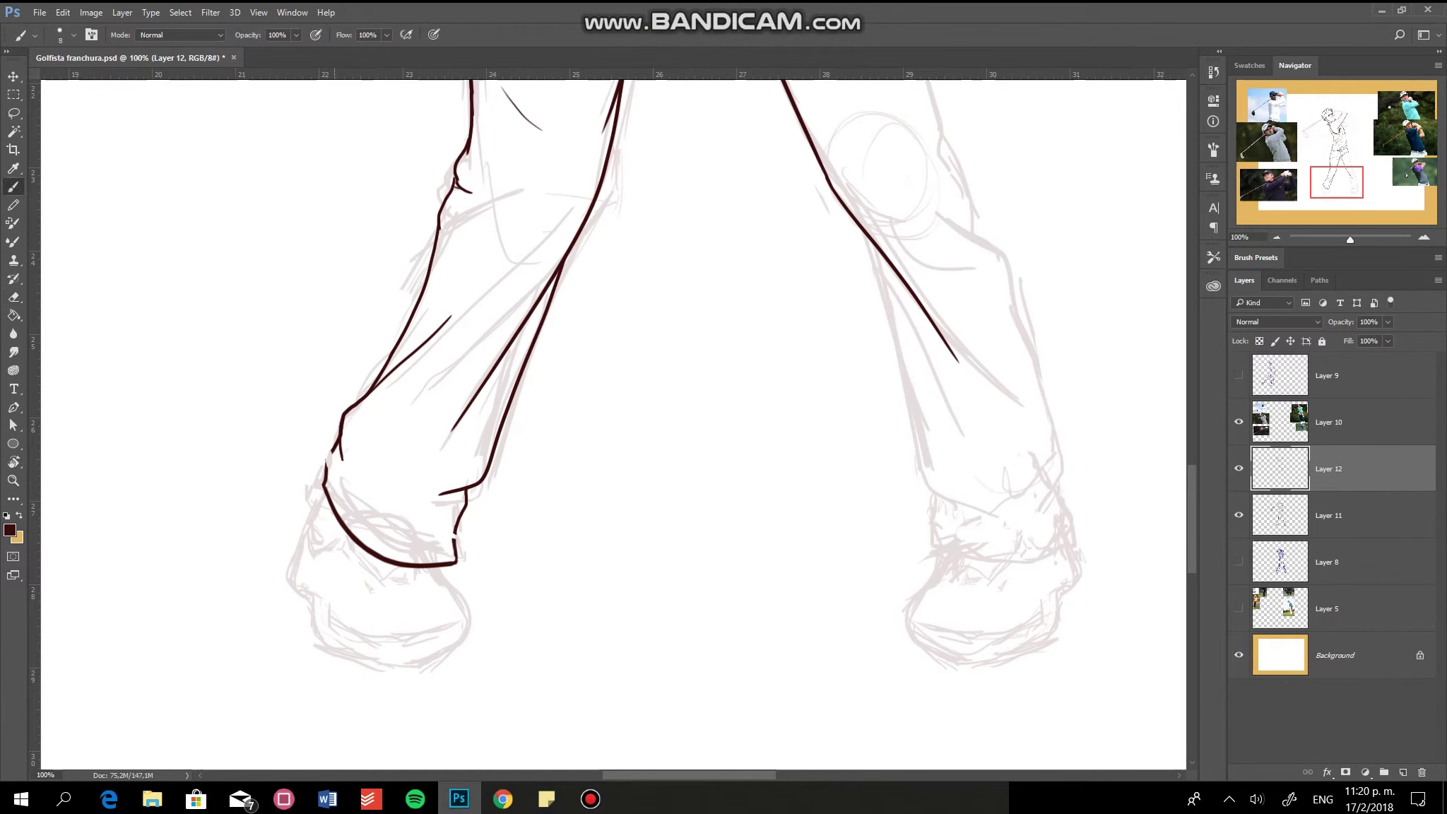
pyautogui.moveTo(873, 244); pyautogui.dragTo(933, 472)
pyautogui.hotkey('ctrl', 'z')
pyautogui.hotkey('ctrl', 'z')
pyautogui.moveTo(874, 247)
pyautogui.mouseDown()
pyautogui.moveTo(932, 472)
pyautogui.moveTo(986, 531)
pyautogui.moveTo(982, 516)
pyautogui.moveTo(1065, 529)
pyautogui.mouseUp()
pyautogui.hotkey('ctrl', 'z')
pyautogui.hotkey('ctrl', 'z')
pyautogui.moveTo(936, 551); pyautogui.dragTo(1065, 528)
# Try tracing the right leg's outer edge, undo it, and add a stroke near the right cuff
pyautogui.press('e')
pyautogui.press('b')
pyautogui.moveTo(939, 216)
pyautogui.mouseDown()
pyautogui.moveTo(1042, 505)
pyautogui.moveTo(986, 251)
pyautogui.moveTo(1063, 527)
pyautogui.mouseUp()
pyautogui.press('e')
pyautogui.press('b')
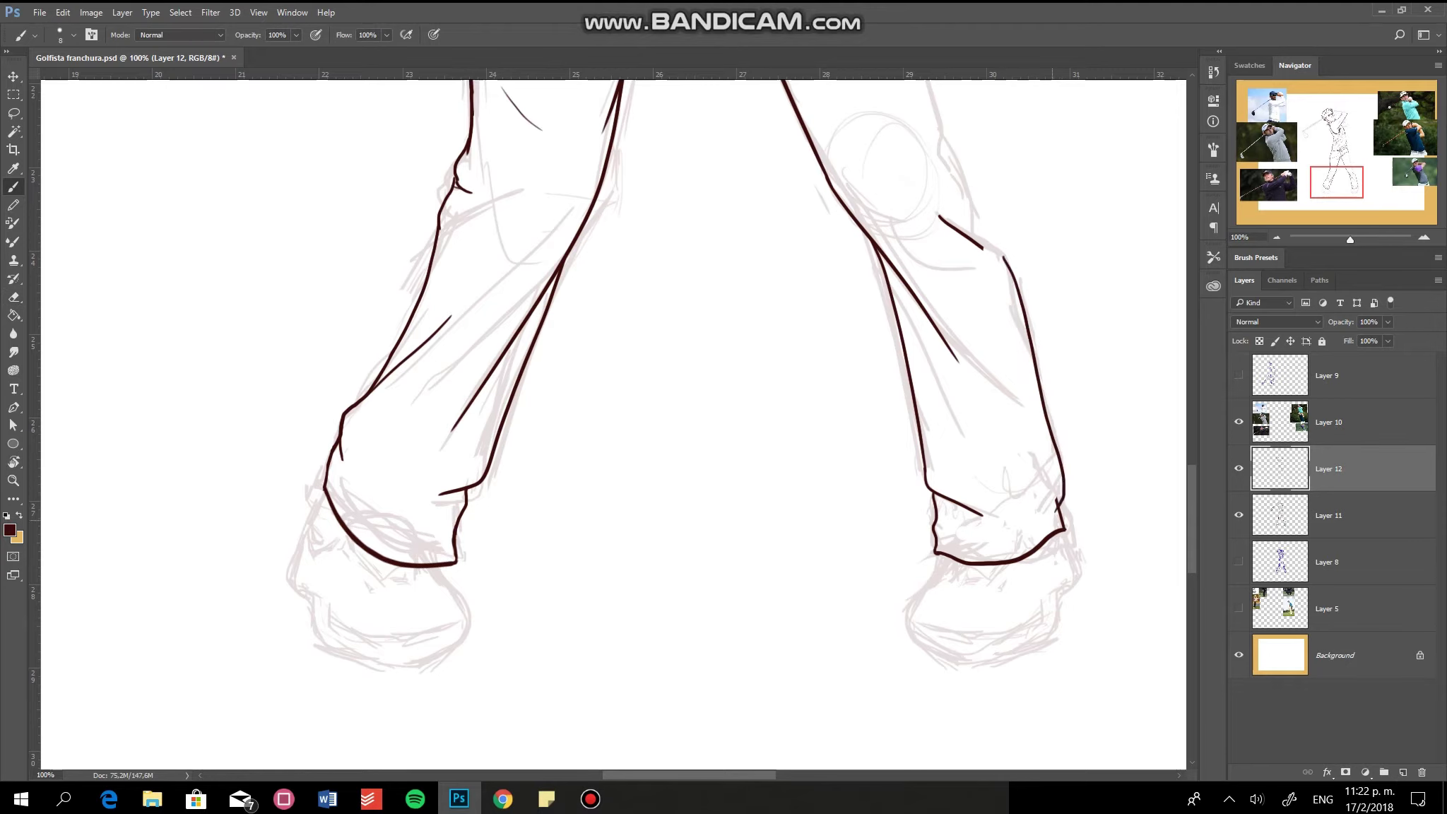
pyautogui.hotkey('ctrl', 'z')
pyautogui.moveTo(1060, 469); pyautogui.dragTo(1053, 507)
# Ink another right-leg stroke and undo a stray hook on the left foot
pyautogui.press('b')
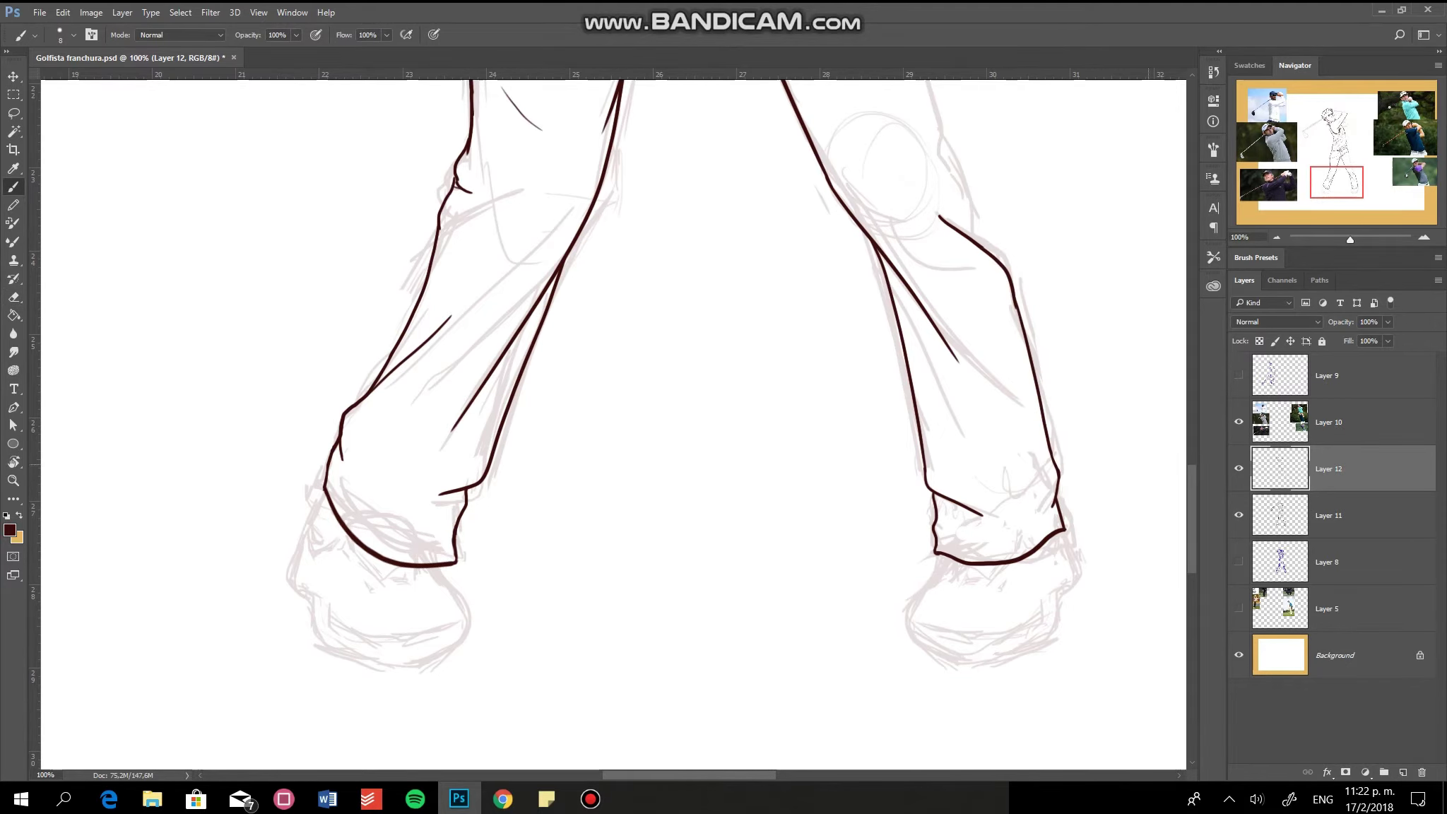
pyautogui.scroll(5, 614, 424)
pyautogui.moveTo(871, 256); pyautogui.dragTo(945, 550)
pyautogui.scroll(-5, 613, 424)
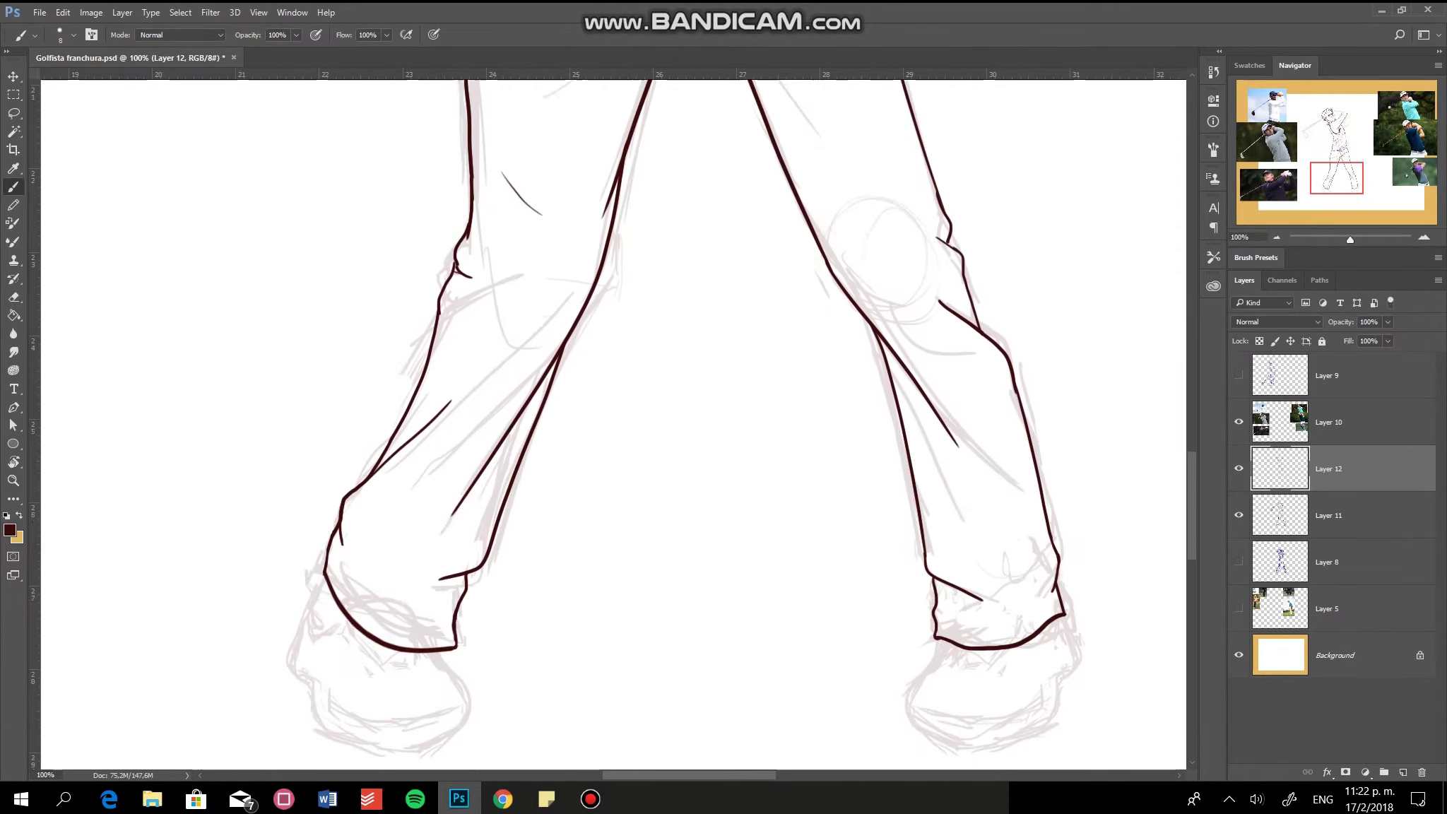
pyautogui.moveTo(325, 418); pyautogui.dragTo(313, 450)
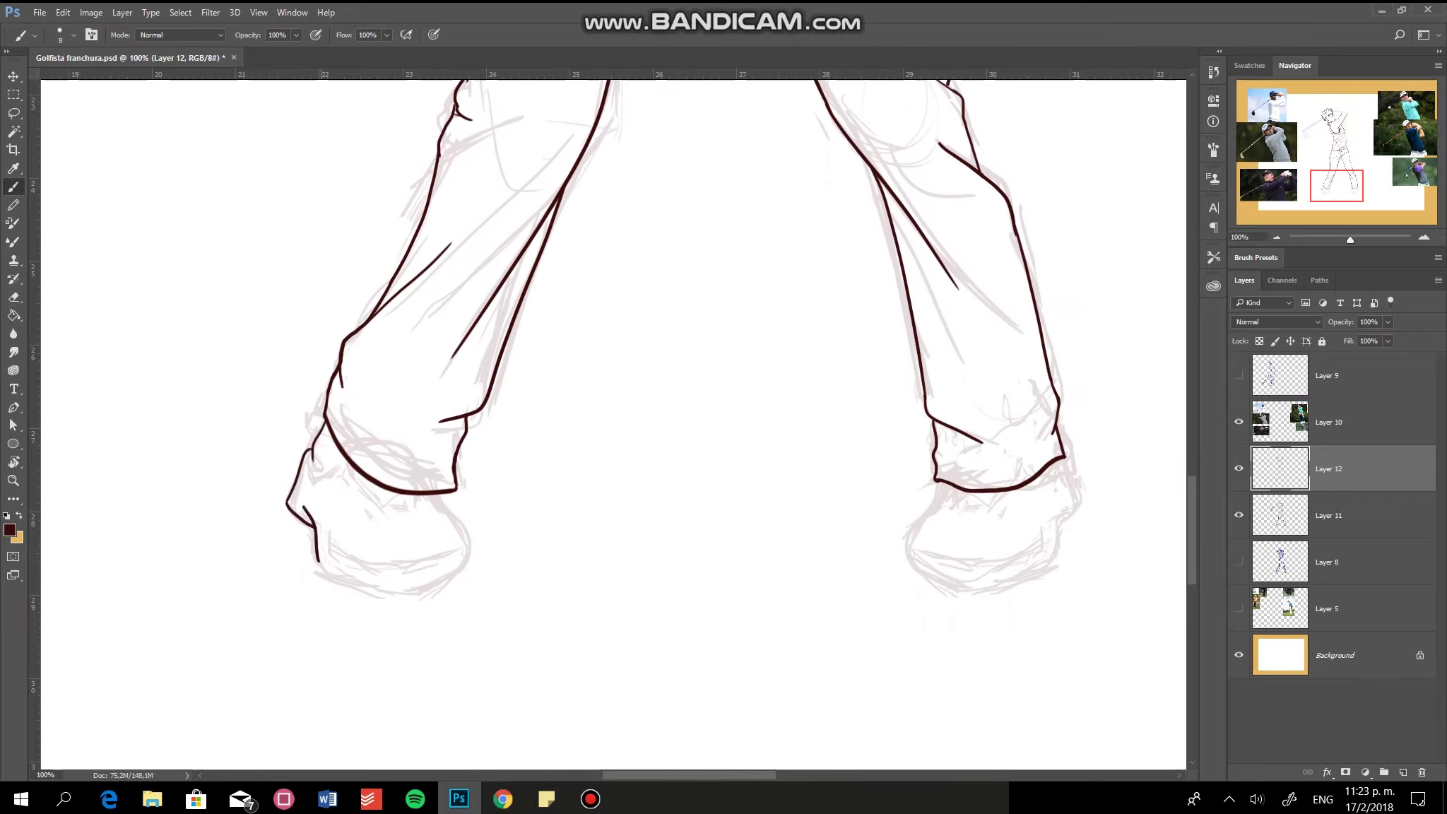
pyautogui.hotkey('ctrl', 'z')
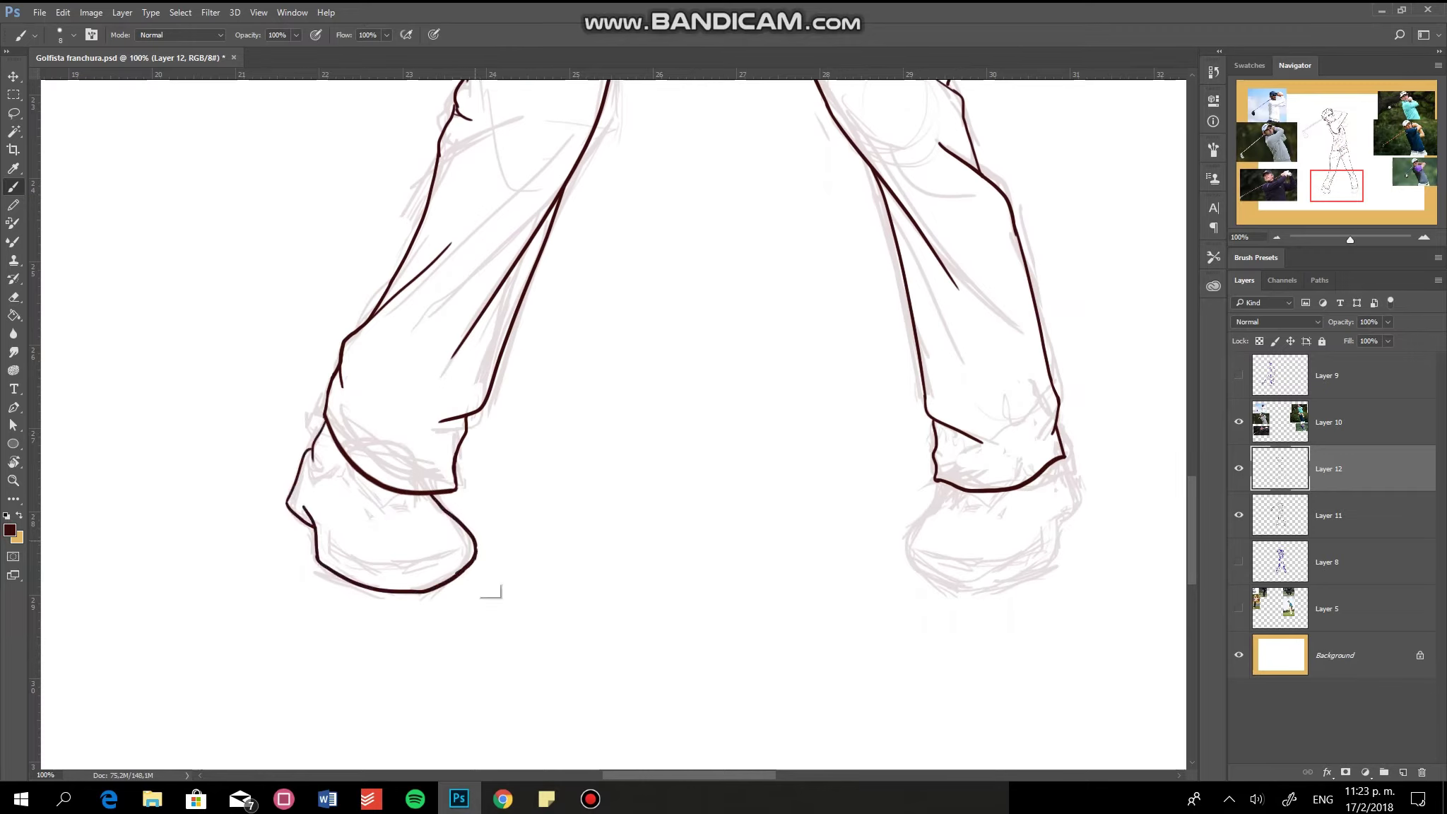
# Ink the left shoe's sole and the right shoe's toe curve and sole line
pyautogui.moveTo(334, 548); pyautogui.dragTo(456, 548)
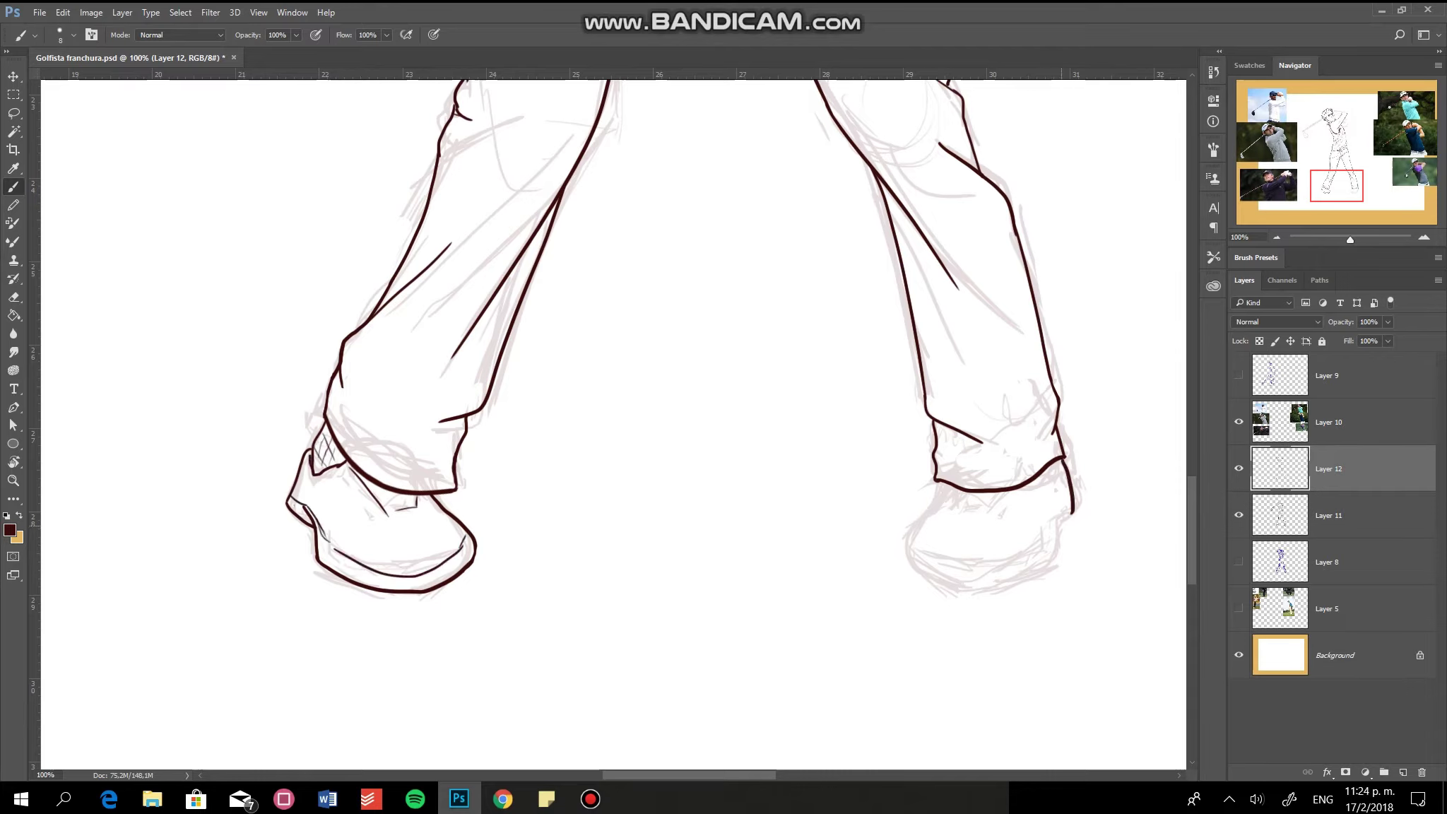
pyautogui.moveTo(947, 502); pyautogui.dragTo(961, 597)
pyautogui.moveTo(911, 554)
pyautogui.mouseDown()
pyautogui.moveTo(950, 593)
pyautogui.moveTo(993, 582)
pyautogui.mouseUp()
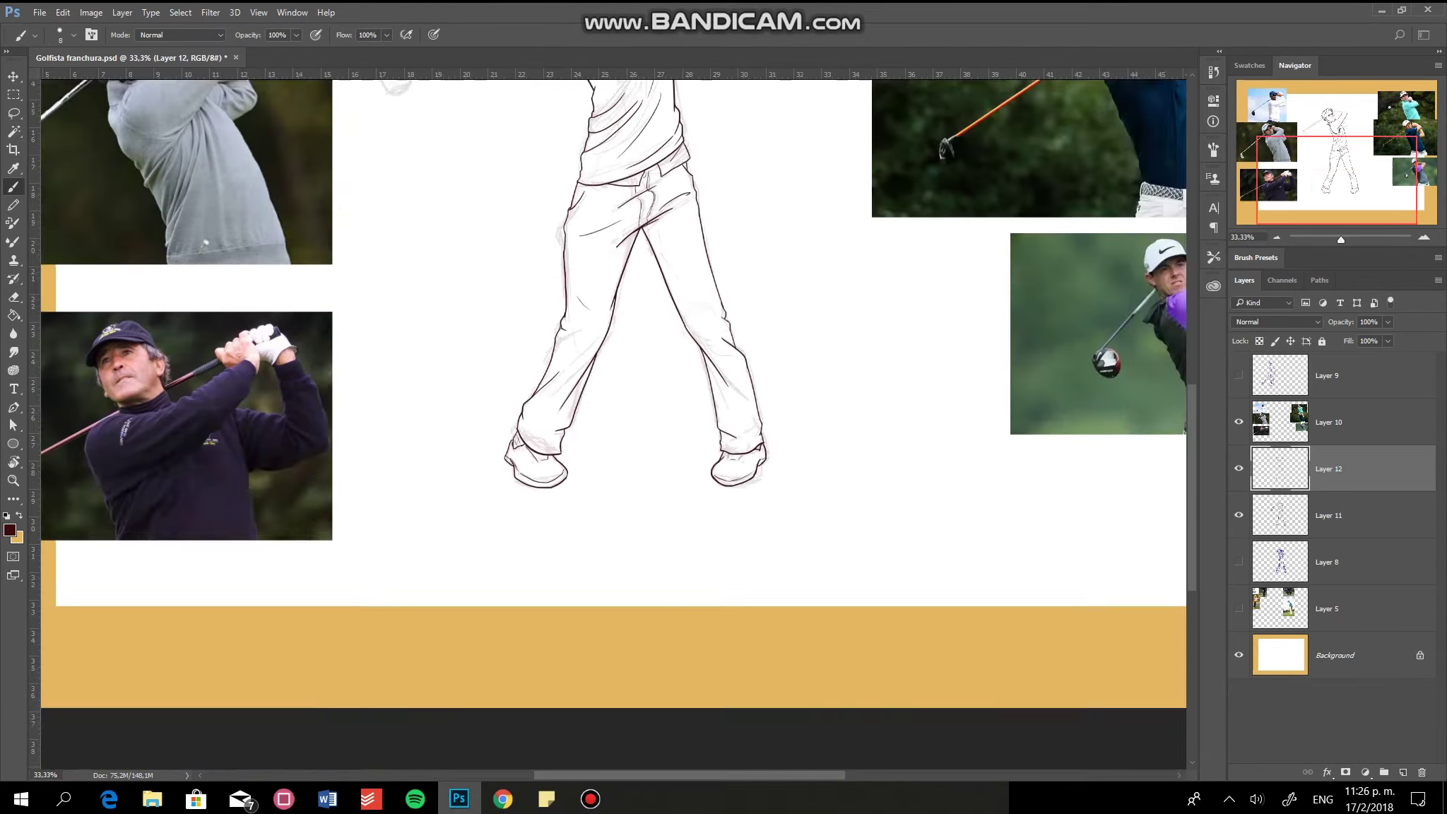
pyautogui.moveTo(1057, 353); pyautogui.dragTo(820, 325)
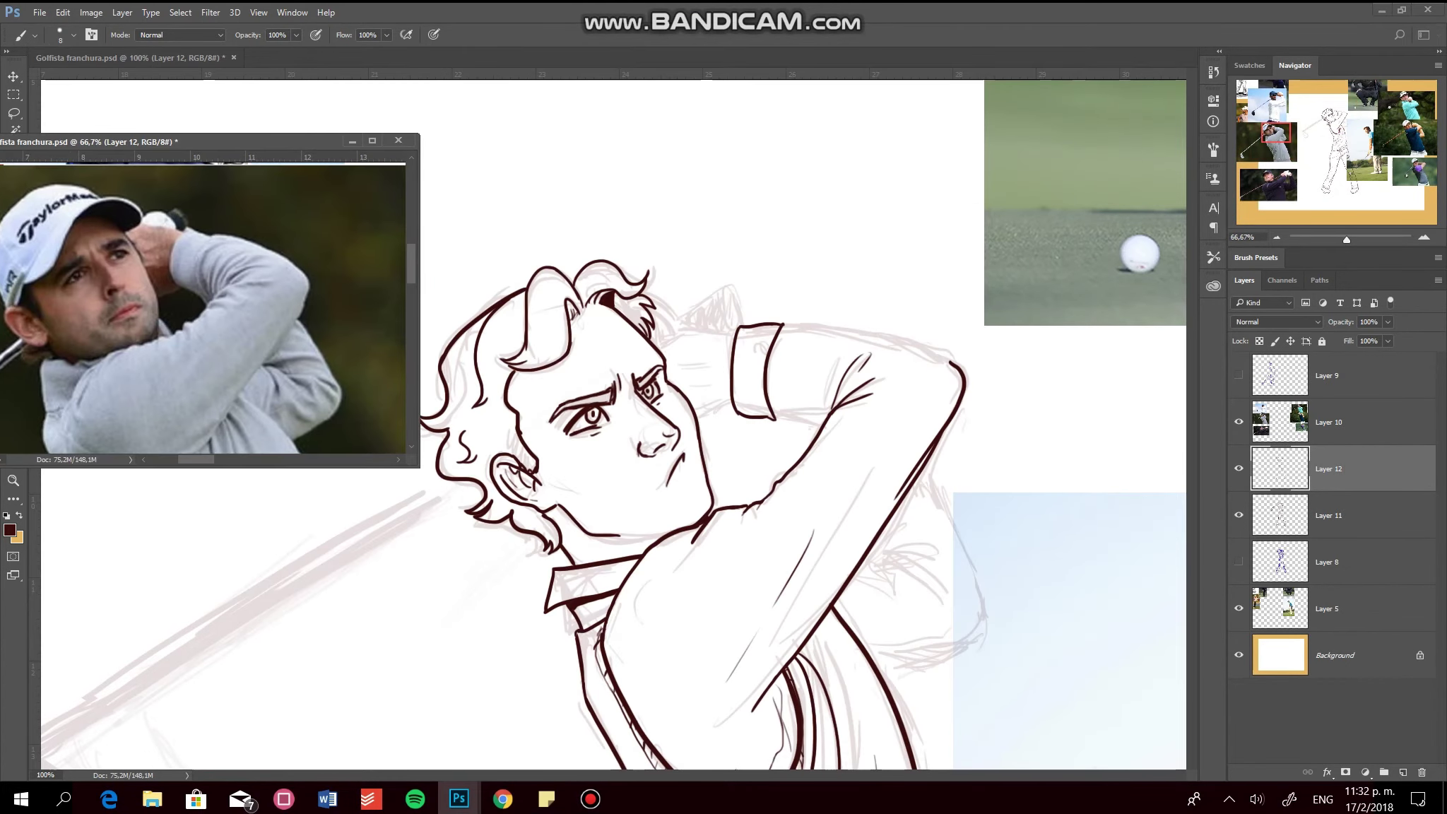
# Reposition the floating golfer reference photo window
pyautogui.moveTo(787, 324); pyautogui.dragTo(824, 329)
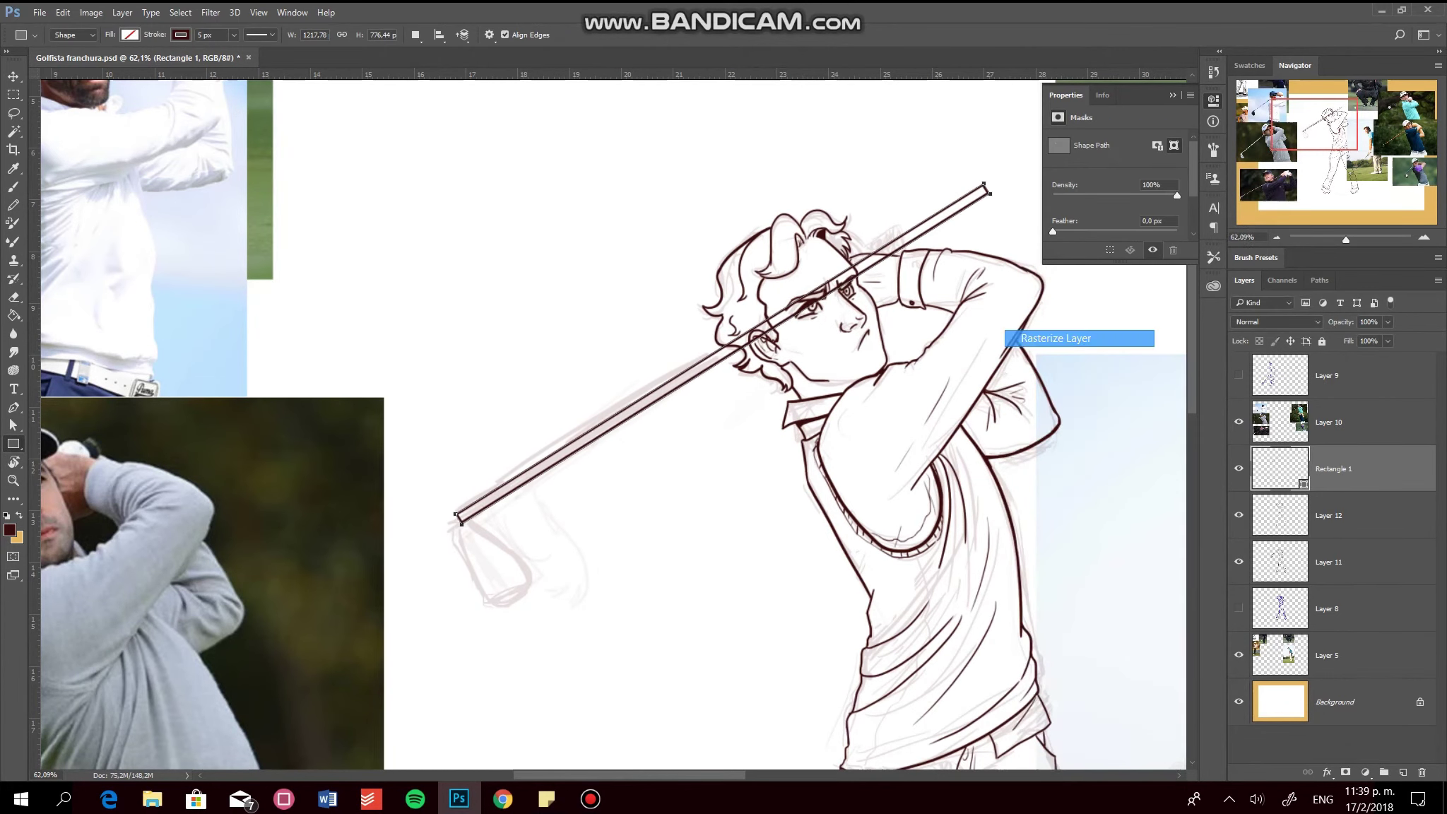
# Ink the club head outline and zoom in on the club head sketch
pyautogui.press('b')
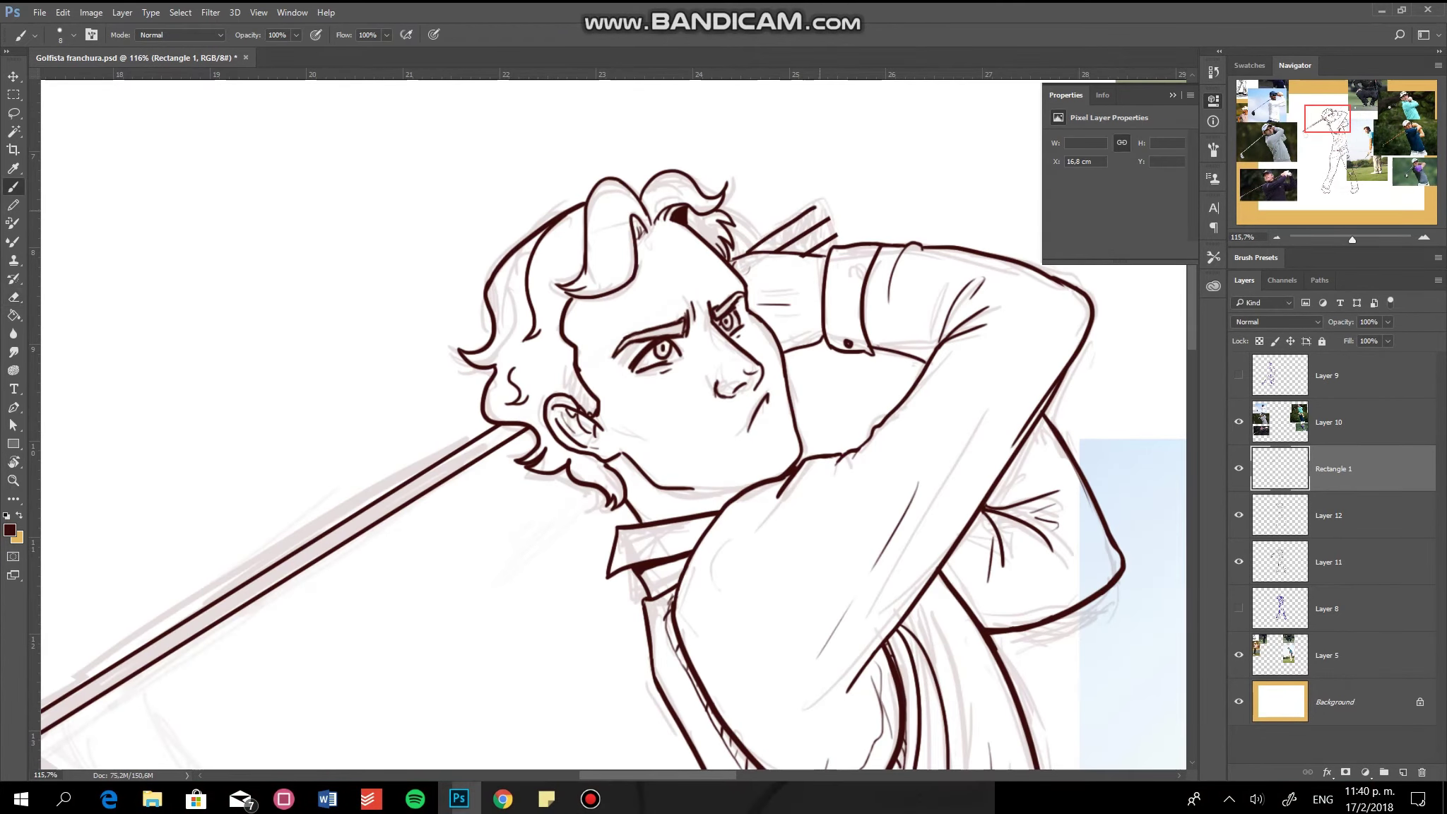
pyautogui.scroll(5, 873, 132)
pyautogui.press('e')
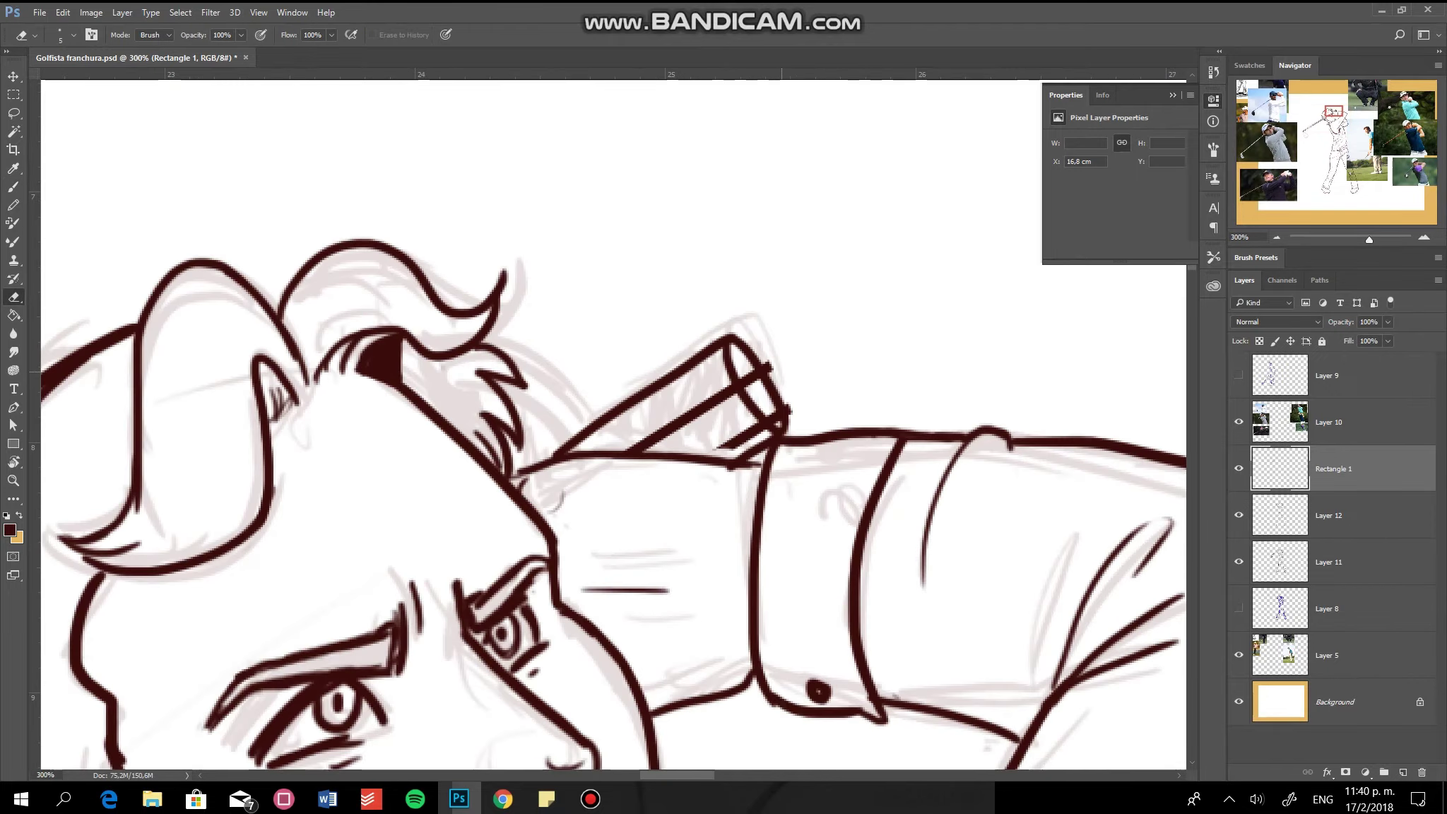
pyautogui.press('b')
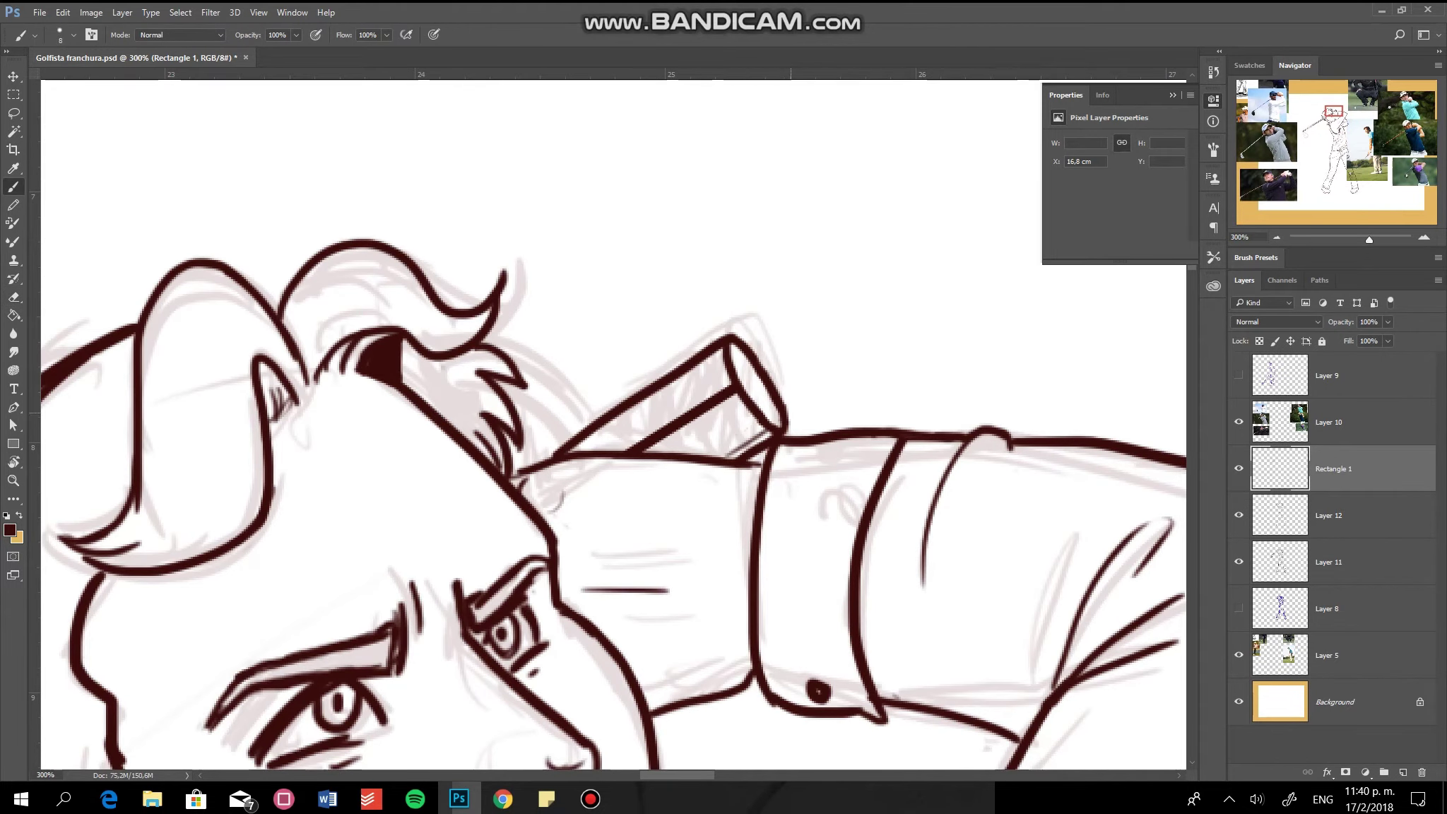
pyautogui.scroll(-4, 608, 424)
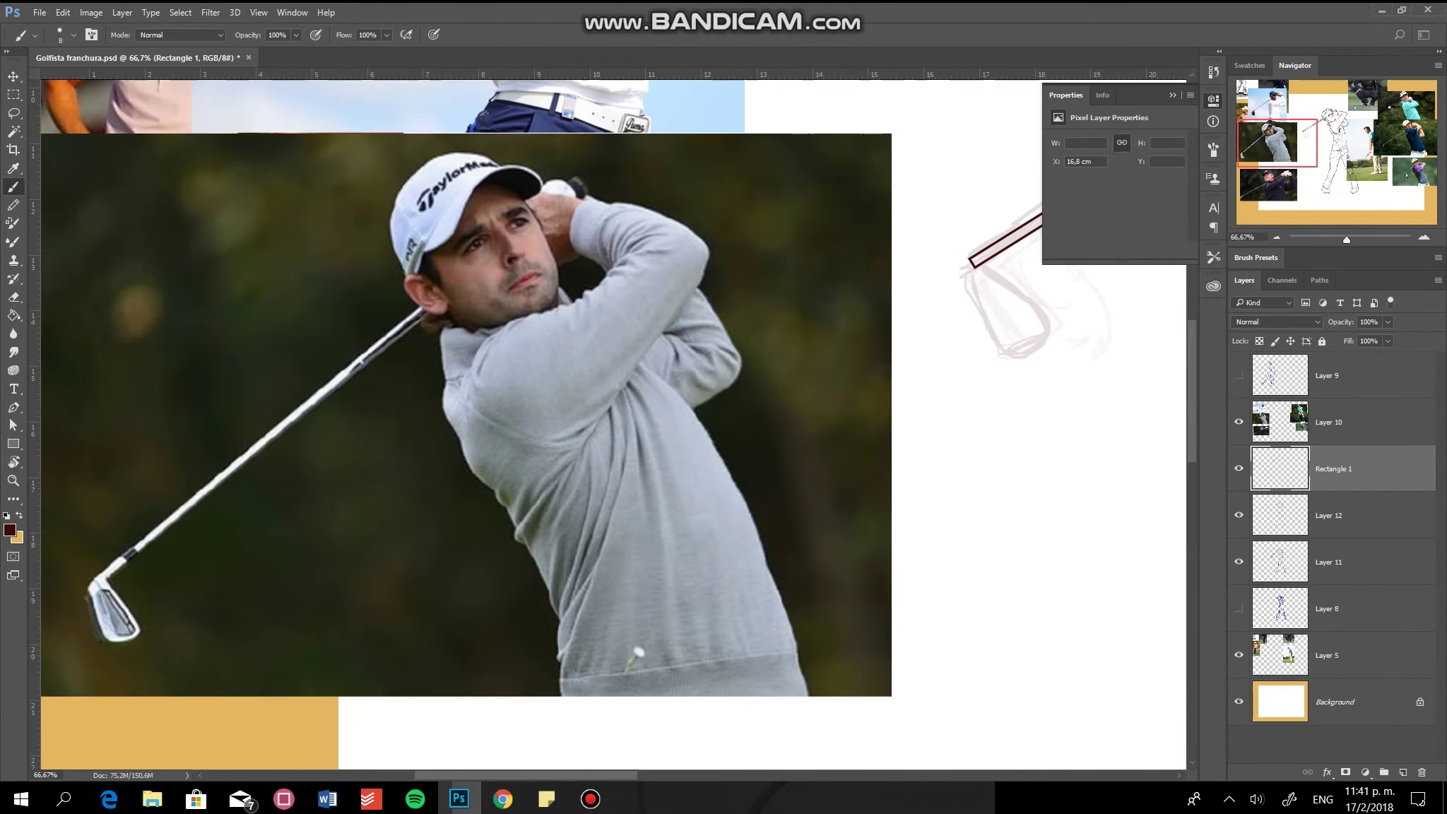
pyautogui.moveTo(1003, 349); pyautogui.dragTo(1044, 336)
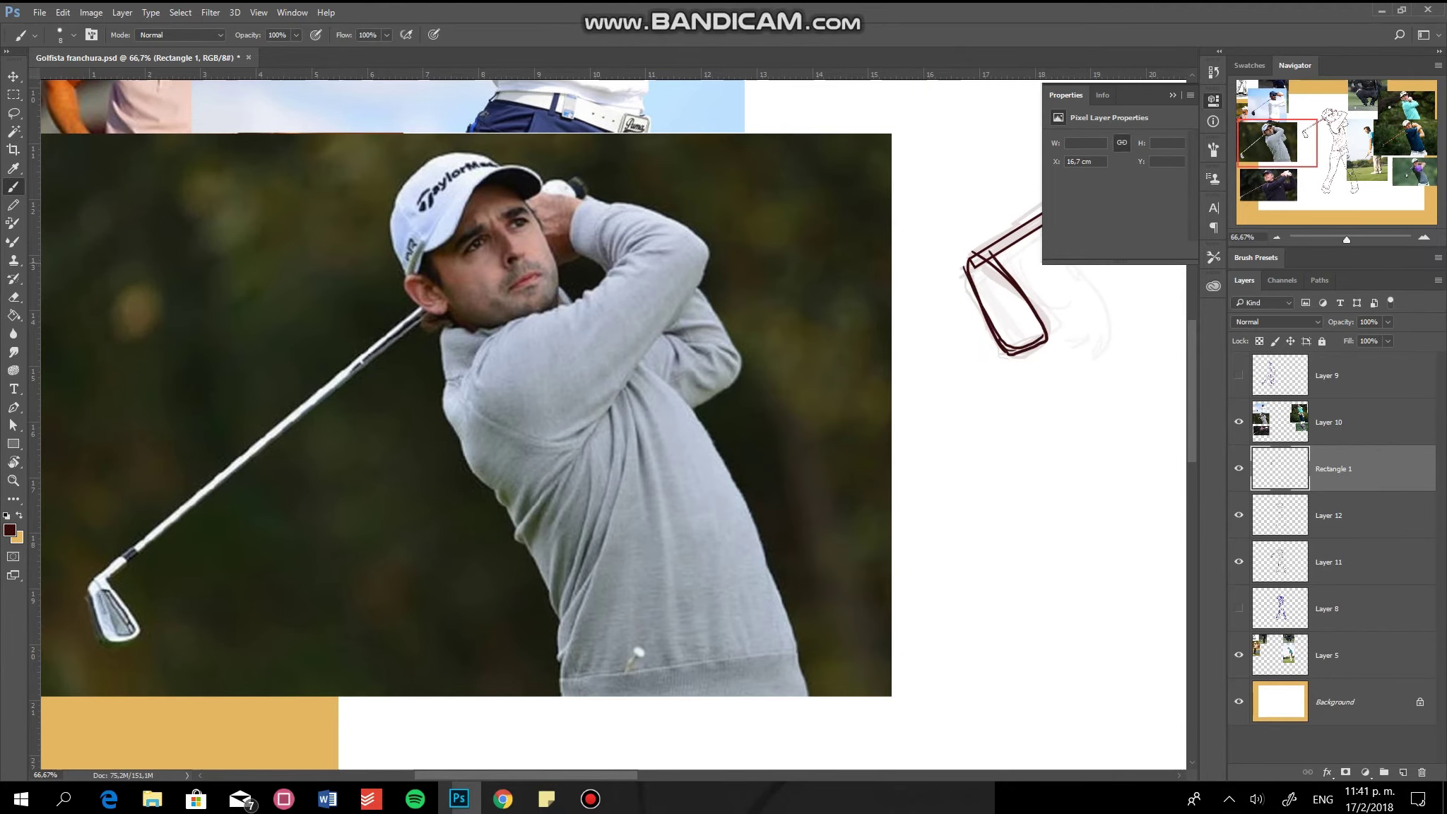
pyautogui.hotkey('ctrl', '+')
pyautogui.hotkey('ctrl', '+')
pyautogui.moveTo(1060, 423); pyautogui.dragTo(424, 367)
# Erase the stray strokes inside the club head and thicken its bottom edge
pyautogui.press('e')
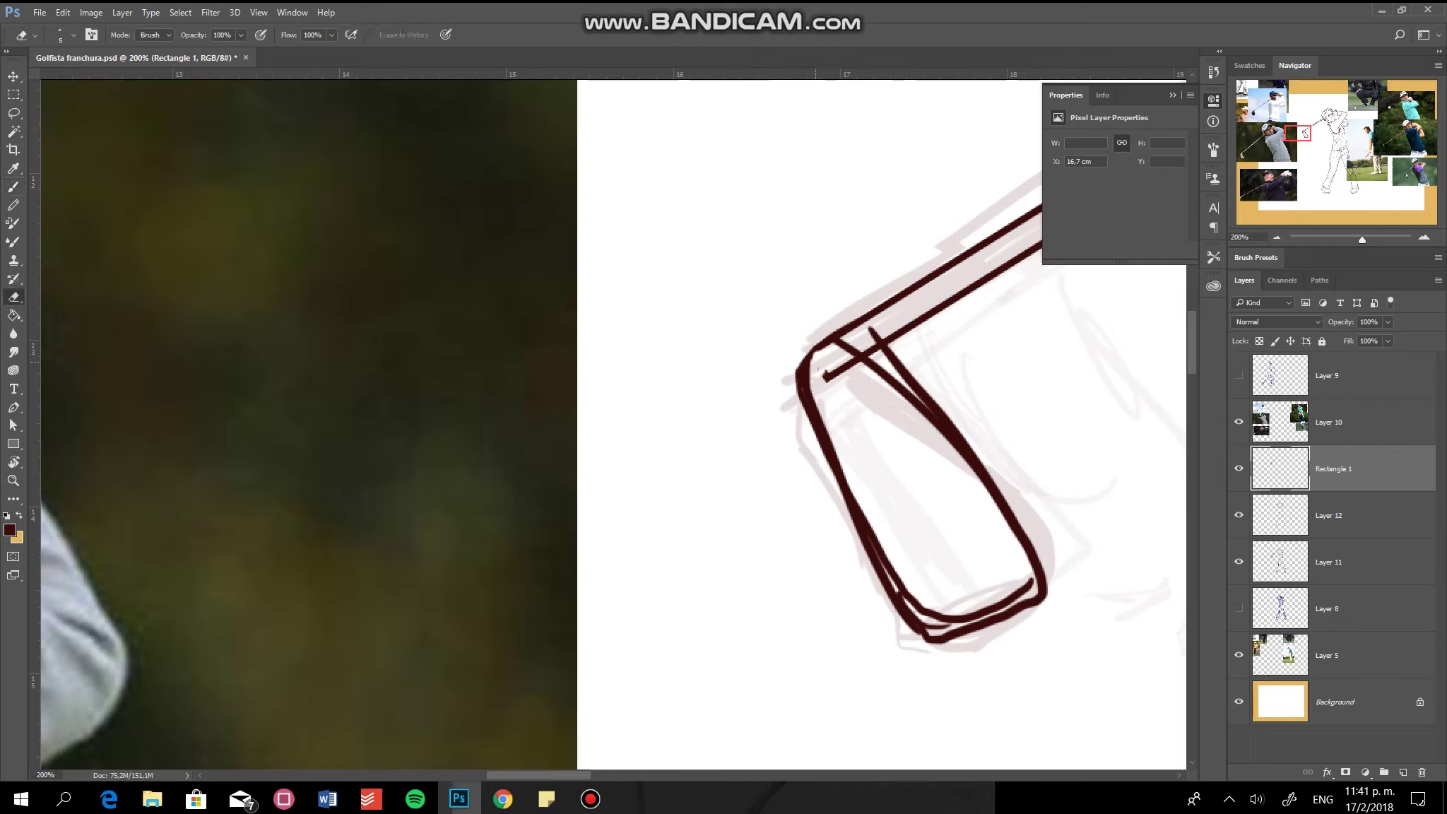
pyautogui.moveTo(825, 376); pyautogui.dragTo(860, 355)
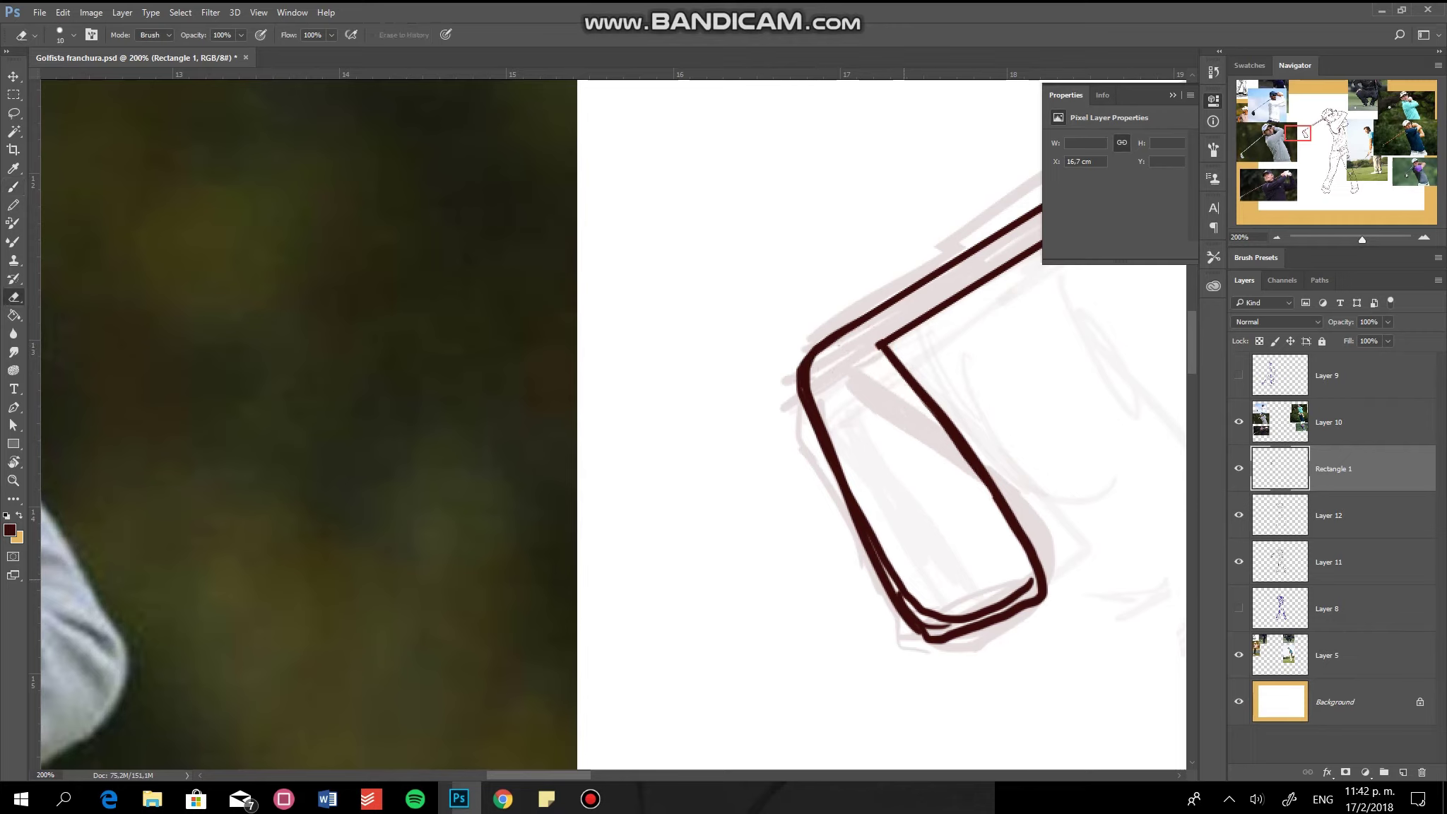
pyautogui.moveTo(834, 445); pyautogui.dragTo(1022, 590)
pyautogui.press('b')
pyautogui.moveTo(920, 625); pyautogui.dragTo(1044, 600)
# Erase the rough left outline of the club head and redraw it smoothly
pyautogui.press('e')
pyautogui.moveTo(806, 356); pyautogui.dragTo(844, 488)
pyautogui.press('b')
pyautogui.moveTo(802, 385); pyautogui.dragTo(869, 544)
pyautogui.press('e')
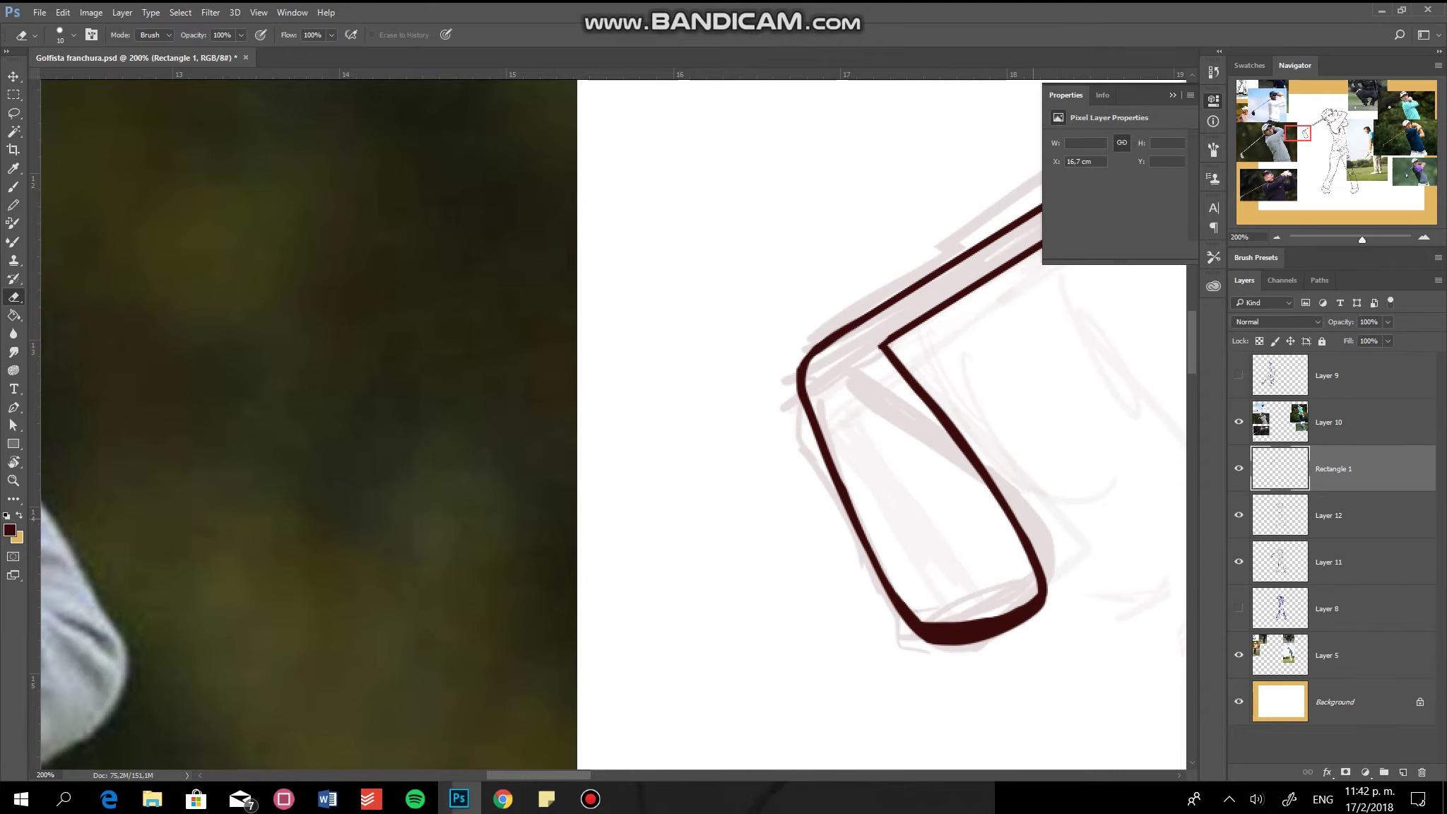
pyautogui.scroll(-5, 1008, 262)
pyautogui.scroll(1, 1008, 262)
pyautogui.press('b')
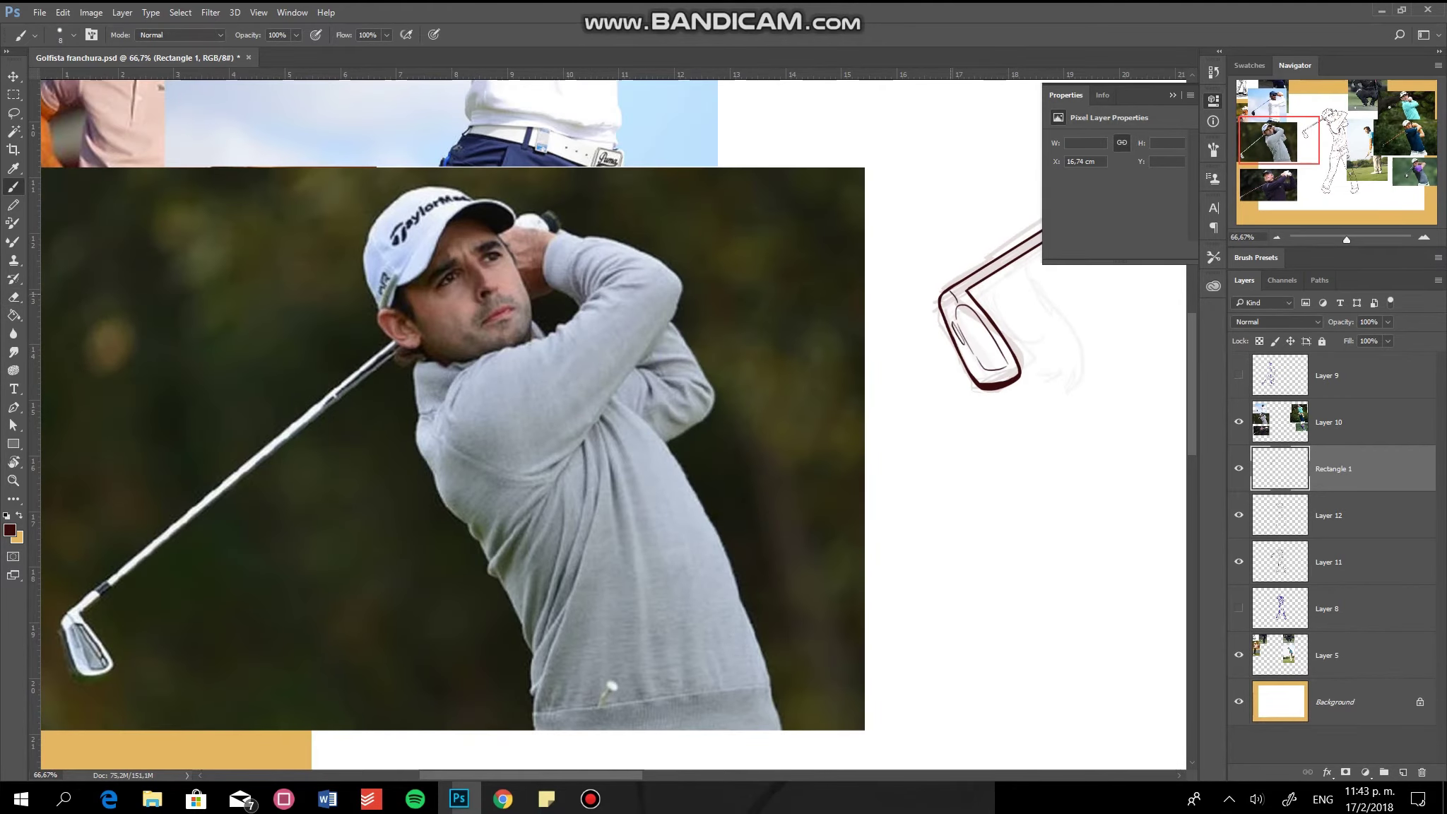
pyautogui.scroll(-2, 608, 424)
# Hide the reference photo, sketch and collage layers and Magic Wand the white around the golfer
pyautogui.click(1239, 422)
pyautogui.click(1238, 561)
pyautogui.click(1239, 655)
pyautogui.press('w')
pyautogui.click(354, 424)
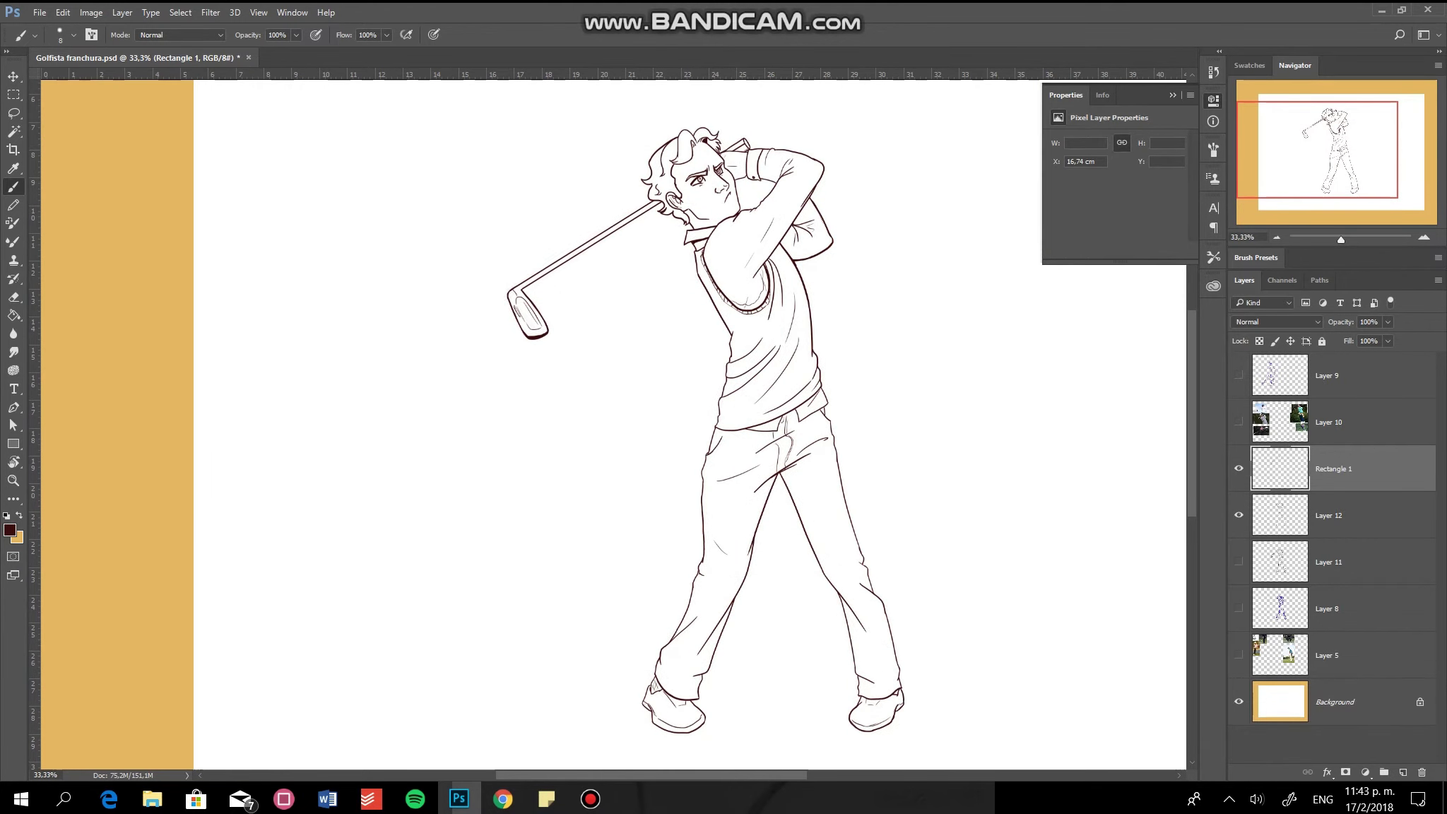
pyautogui.hotkey('ctrl', 'd')
pyautogui.hotkey('ctrl', 't')
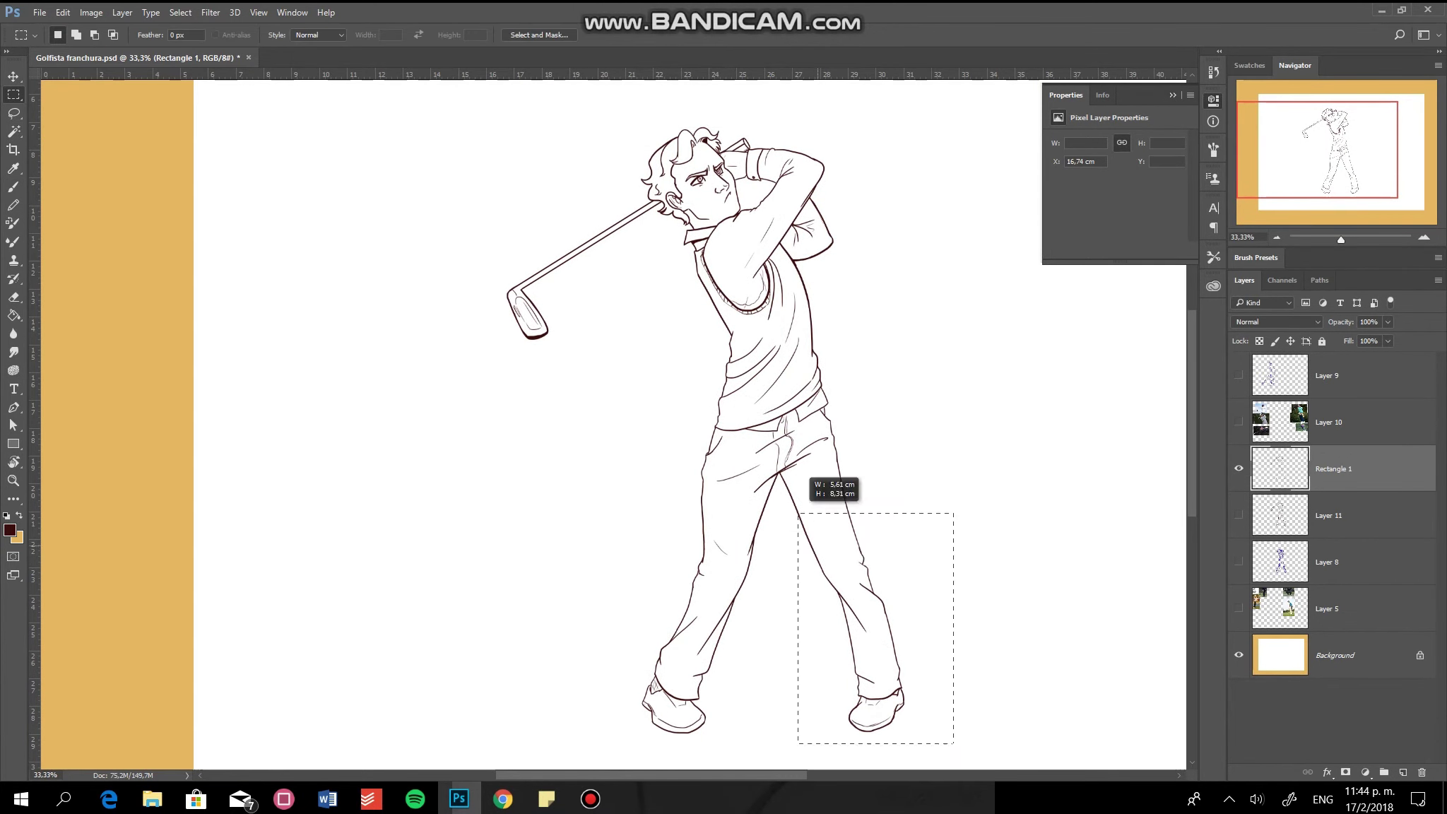
pyautogui.press('Escape')
# Fill a new layer with flat grey and erase the spill between arm and head
pyautogui.hotkey('ctrl', 'shift', 'n')
pyautogui.hotkey('alt', 'BackSpace')
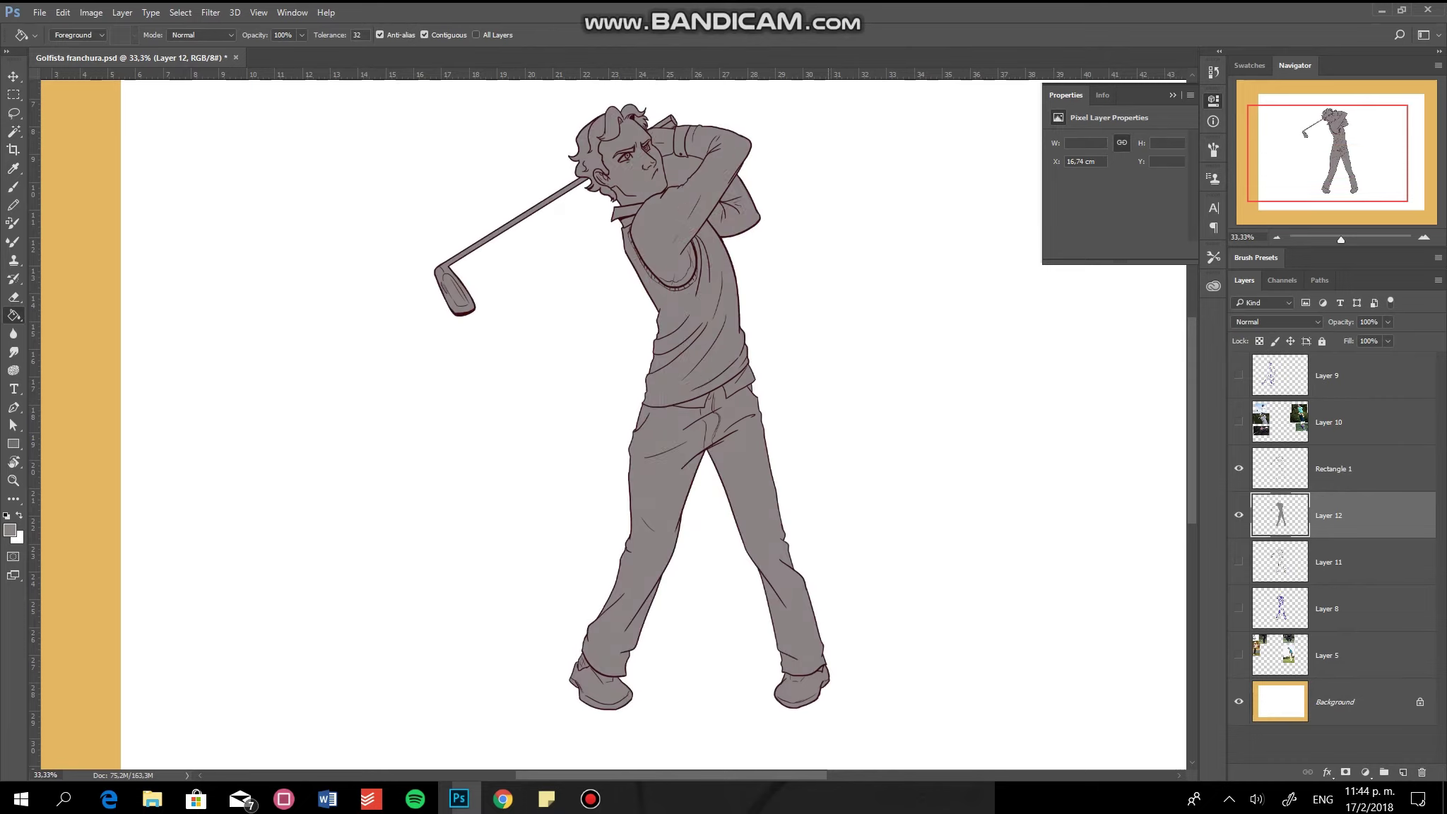
pyautogui.scroll(3, 613, 424)
pyautogui.scroll(2, 607, 424)
pyautogui.press('e')
pyautogui.moveTo(544, 254); pyautogui.dragTo(565, 290)
pyautogui.moveTo(537, 240)
pyautogui.mouseDown()
pyautogui.moveTo(608, 297)
pyautogui.moveTo(664, 311)
pyautogui.mouseUp()
pyautogui.scroll(5, 565, 268)
pyautogui.scroll(5, 636, 424)
pyautogui.moveTo(587, 459)
pyautogui.mouseDown()
pyautogui.moveTo(643, 586)
pyautogui.moveTo(742, 544)
pyautogui.moveTo(820, 304)
pyautogui.moveTo(890, 382)
pyautogui.moveTo(742, 523)
pyautogui.mouseUp()
# Redraw the golfer's jaw line in dark red line art
pyautogui.scroll(-5, 613, 424)
pyautogui.click(91, 12)
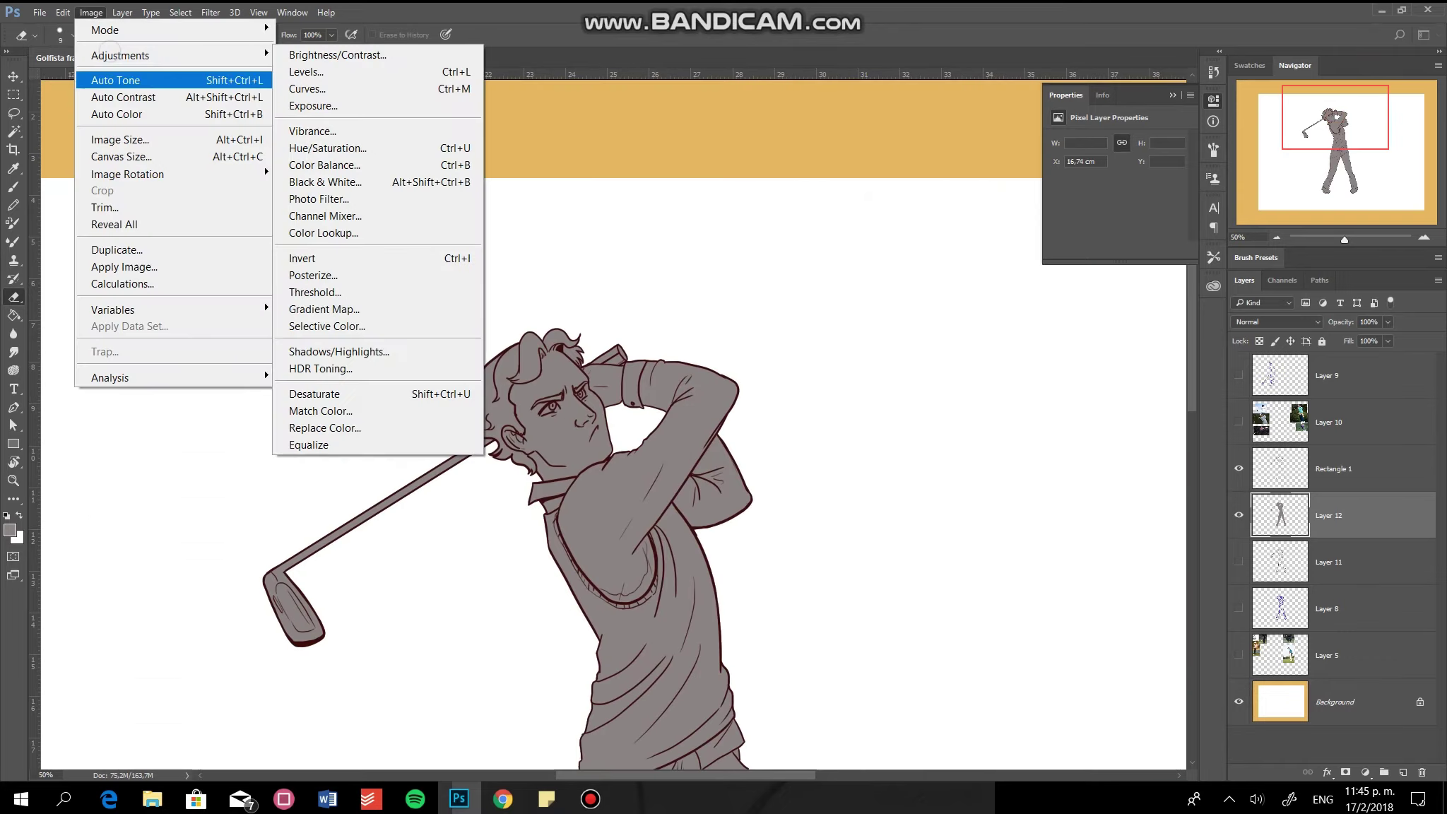
pyautogui.press('Escape')
pyautogui.scroll(3, 707, 424)
pyautogui.press('b')
pyautogui.moveTo(494, 601); pyautogui.dragTo(580, 594)
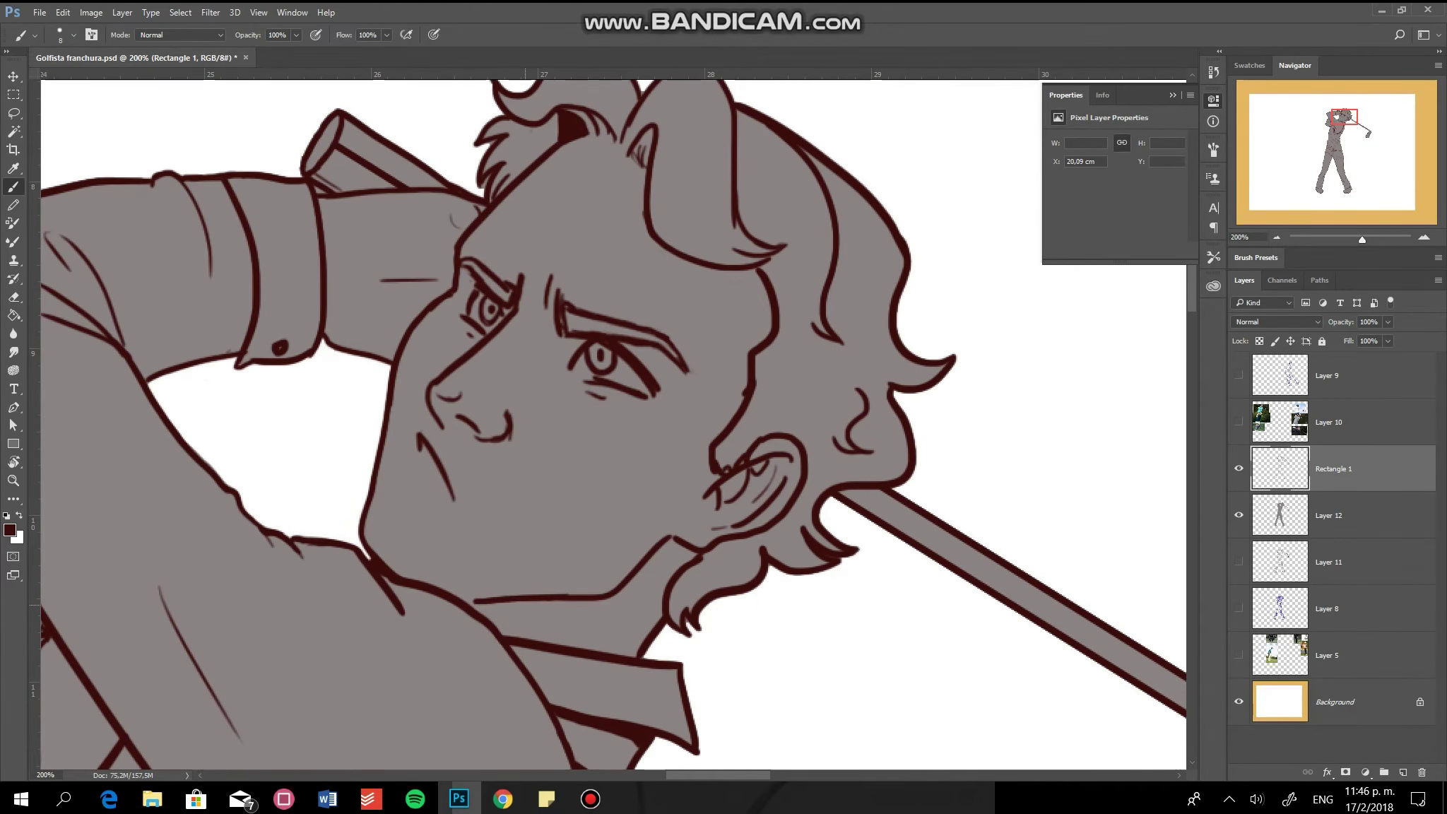
# Lasso the right eye and rotate it about 5.71 degrees to straighten it
pyautogui.press('l')
pyautogui.moveTo(544, 272); pyautogui.dragTo(540, 279)
pyautogui.hotkey('ctrl', 't')
pyautogui.moveTo(706, 272); pyautogui.dragTo(710, 293)
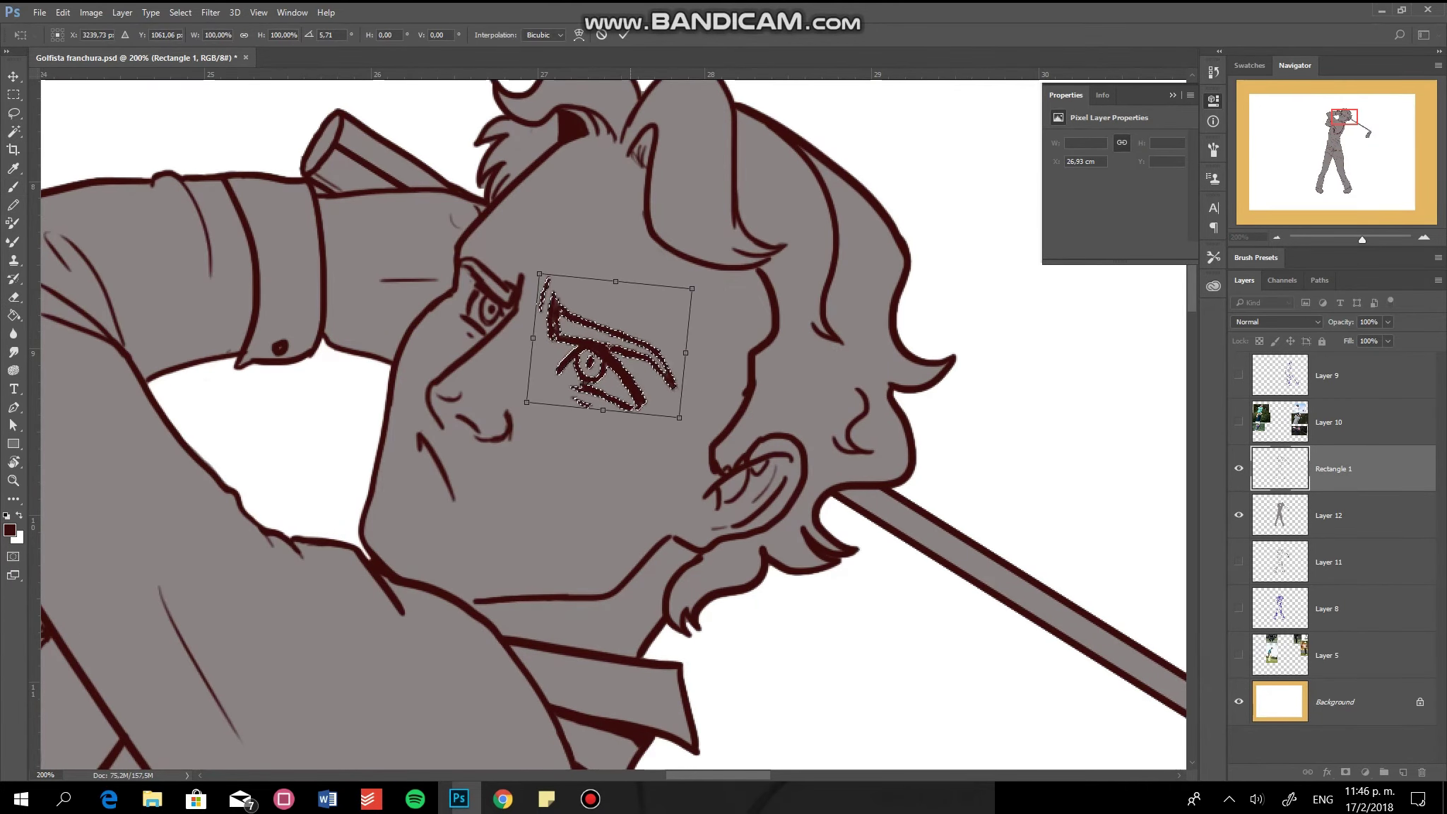
pyautogui.press('Return')
pyautogui.click(91, 12)
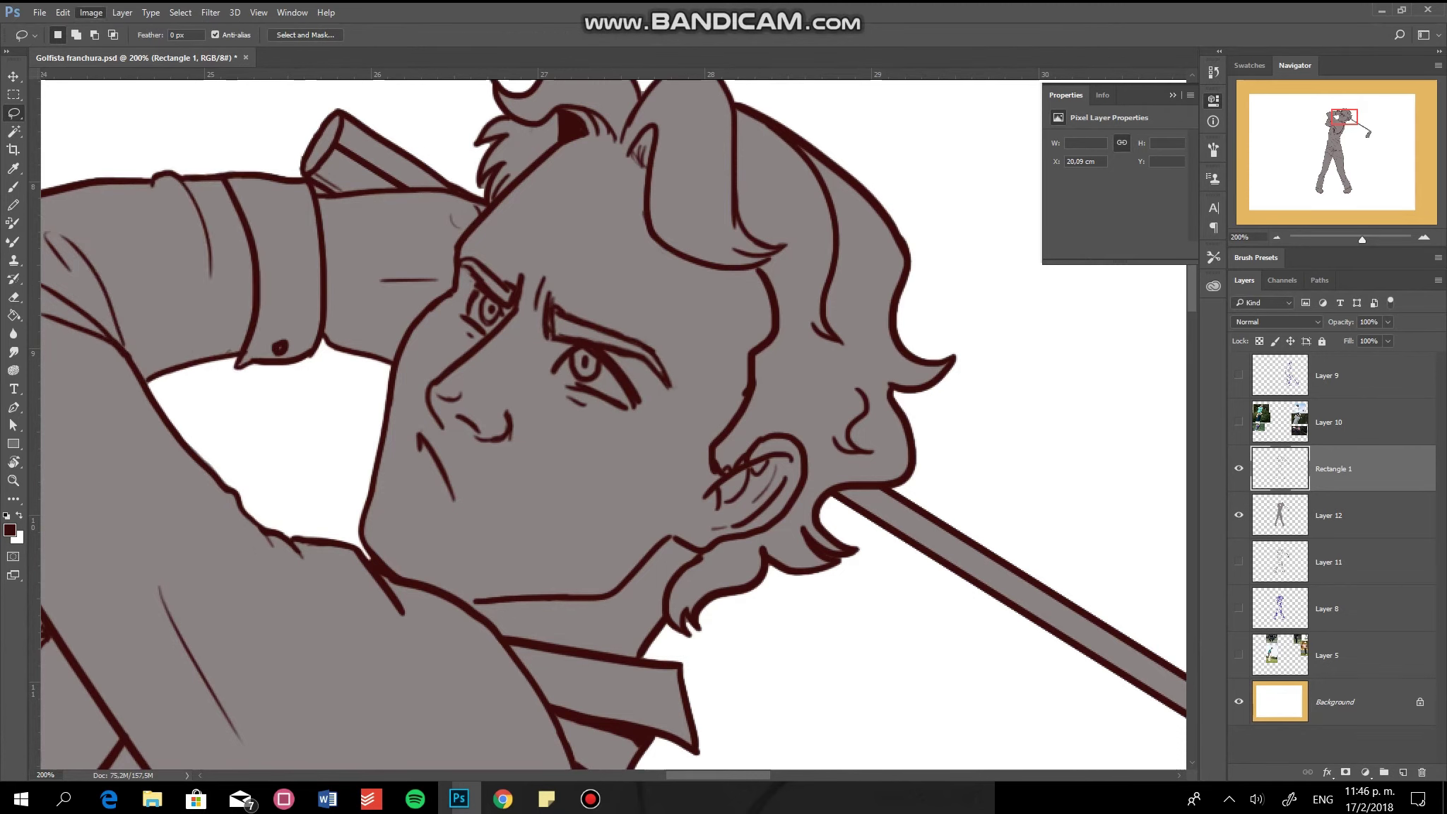
# Flip the canvas and zoom out to check the whole golfer before painting
pyautogui.click(142, 167)
pyautogui.hotkey('ctrl', '-')
pyautogui.hotkey('ctrl', '-')
pyautogui.press('b')
pyautogui.scroll(-3, 614, 424)
pyautogui.scroll(-5, 613, 424)
pyautogui.scroll(5, 613, 424)
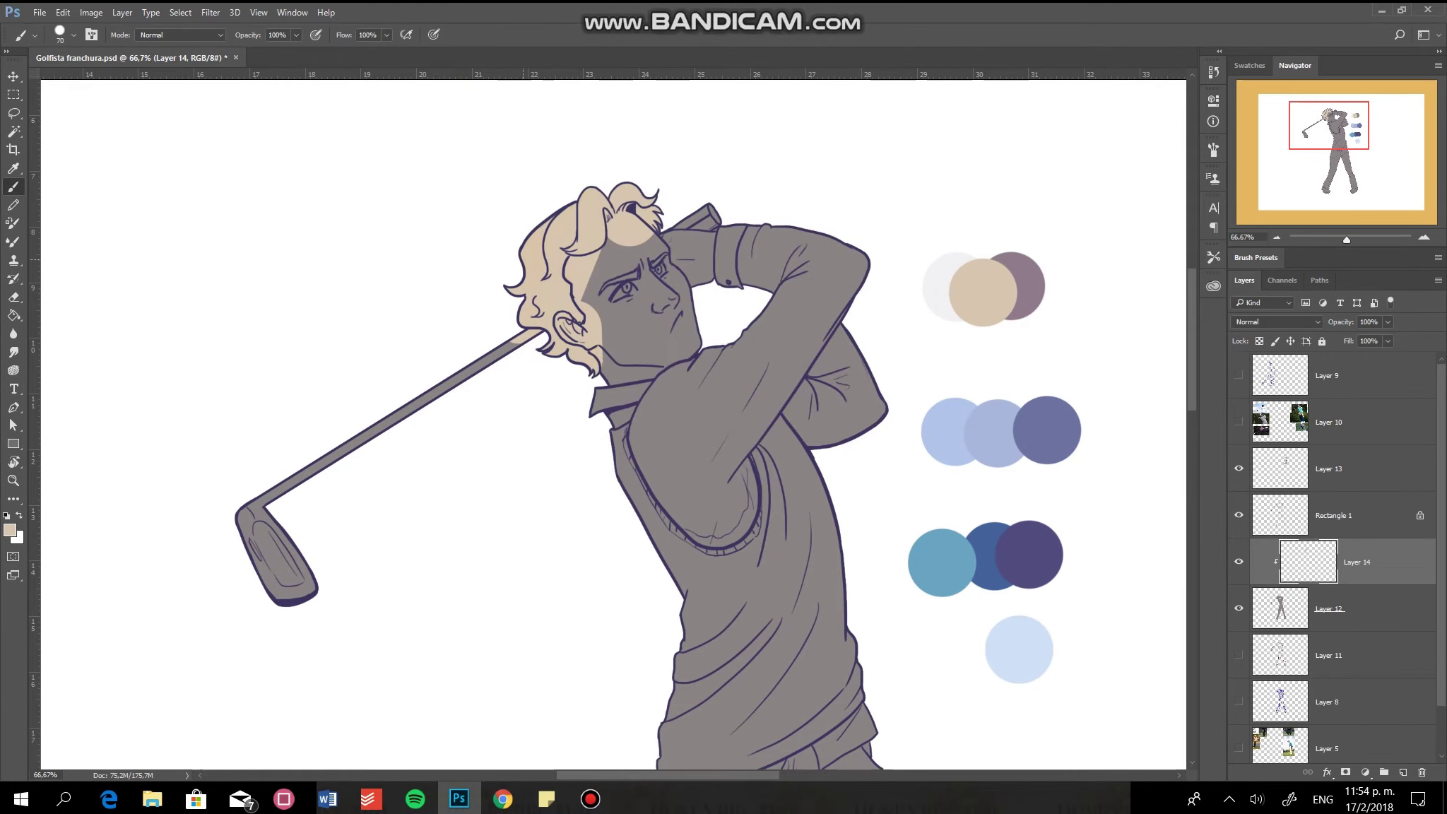
# Paint the shirt's raised arm and sleeve light blue on a new clipped layer
pyautogui.keyDown('alt'); pyautogui.click(994, 442); pyautogui.keyUp('alt')
pyautogui.hotkey('ctrl', 'shift', 'alt', 'n')
pyautogui.moveTo(657, 382); pyautogui.dragTo(665, 460)
pyautogui.moveTo(770, 318); pyautogui.dragTo(679, 494)
pyautogui.moveTo(778, 424)
pyautogui.mouseDown()
pyautogui.moveTo(848, 269)
pyautogui.moveTo(700, 522)
pyautogui.mouseUp()
pyautogui.scroll(-6, 614, 424)
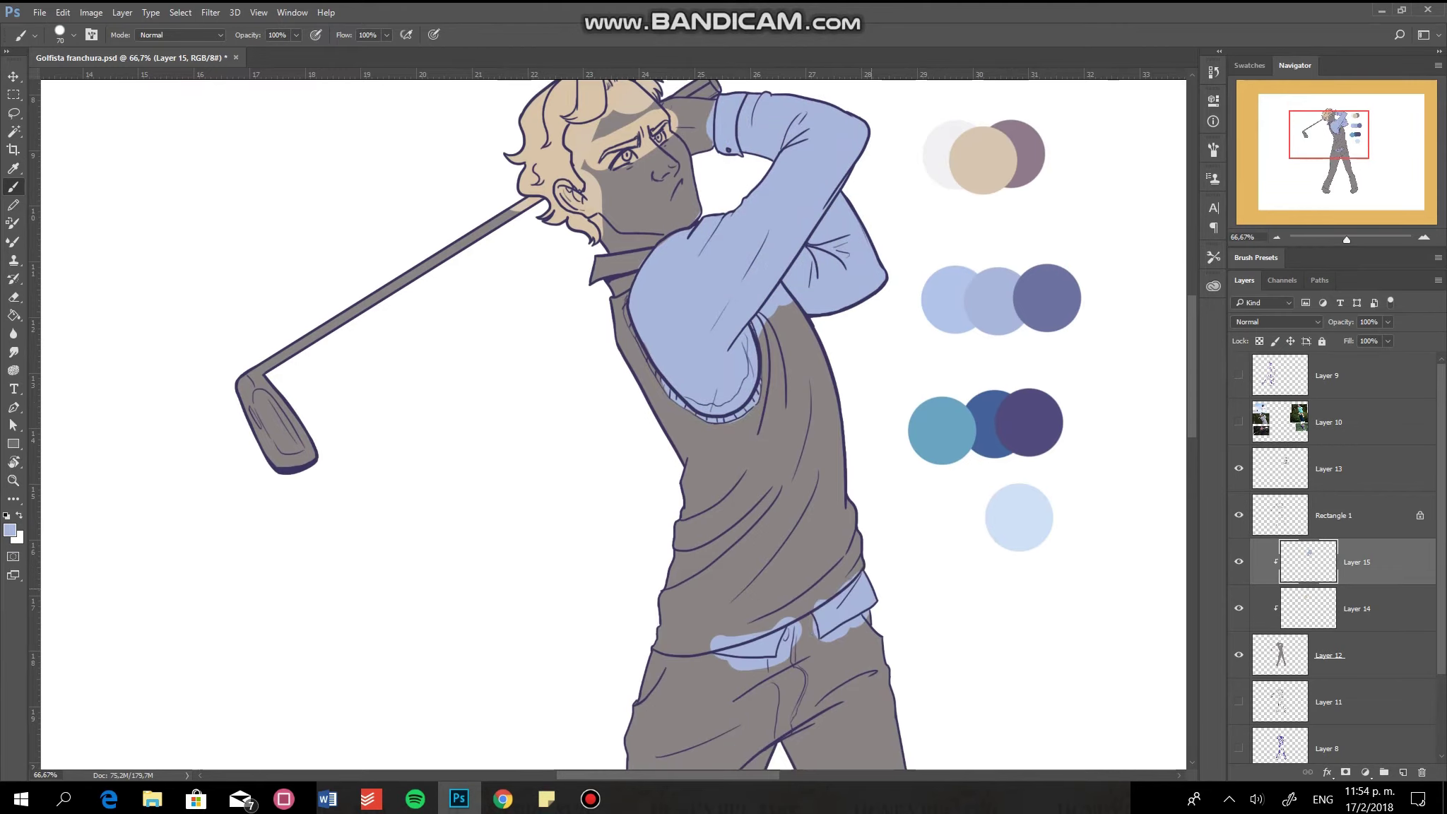
# Paint the trousers blue on another clipped layer, using a 125 brush
pyautogui.hotkey('ctrl', 'shift', 'alt', 'n')
pyautogui.moveTo(720, 367); pyautogui.dragTo(855, 311)
pyautogui.moveTo(834, 438); pyautogui.dragTo(918, 735)
pyautogui.scroll(-3, 777, 495)
pyautogui.moveTo(883, 495); pyautogui.dragTo(968, 707)
pyautogui.press(']')
pyautogui.press(']')
pyautogui.press(']')
pyautogui.moveTo(742, 258); pyautogui.dragTo(580, 678)
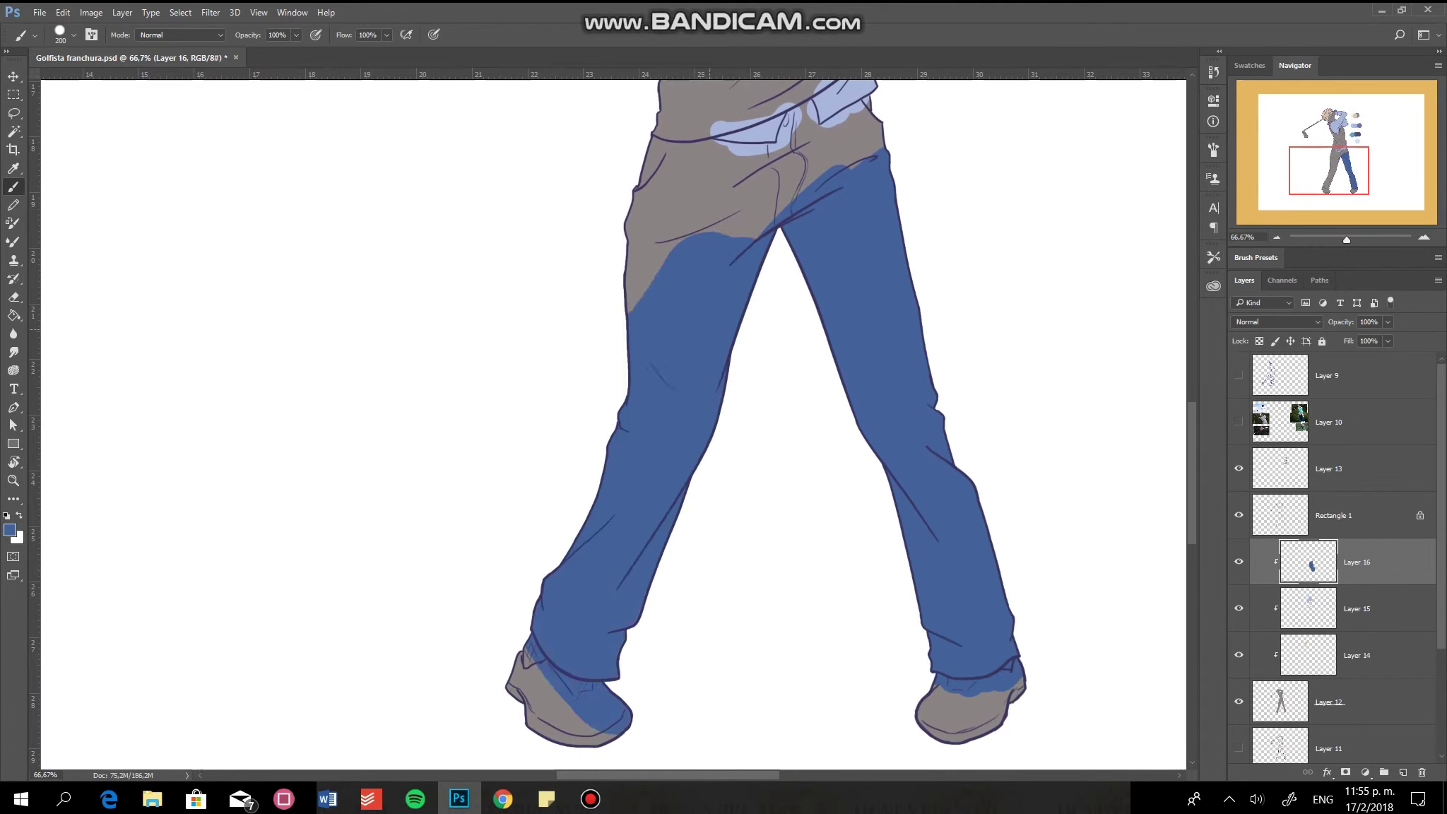
pyautogui.scroll(5, 777, 494)
pyautogui.moveTo(671, 537)
pyautogui.mouseDown()
pyautogui.moveTo(869, 395)
pyautogui.moveTo(939, 326)
pyautogui.mouseUp()
pyautogui.scroll(2, 823, 474)
# Erase stray blue from the shirt collar and around the waistband
pyautogui.press('e')
pyautogui.moveTo(784, 332); pyautogui.dragTo(911, 240)
pyautogui.moveTo(847, 382); pyautogui.dragTo(947, 282)
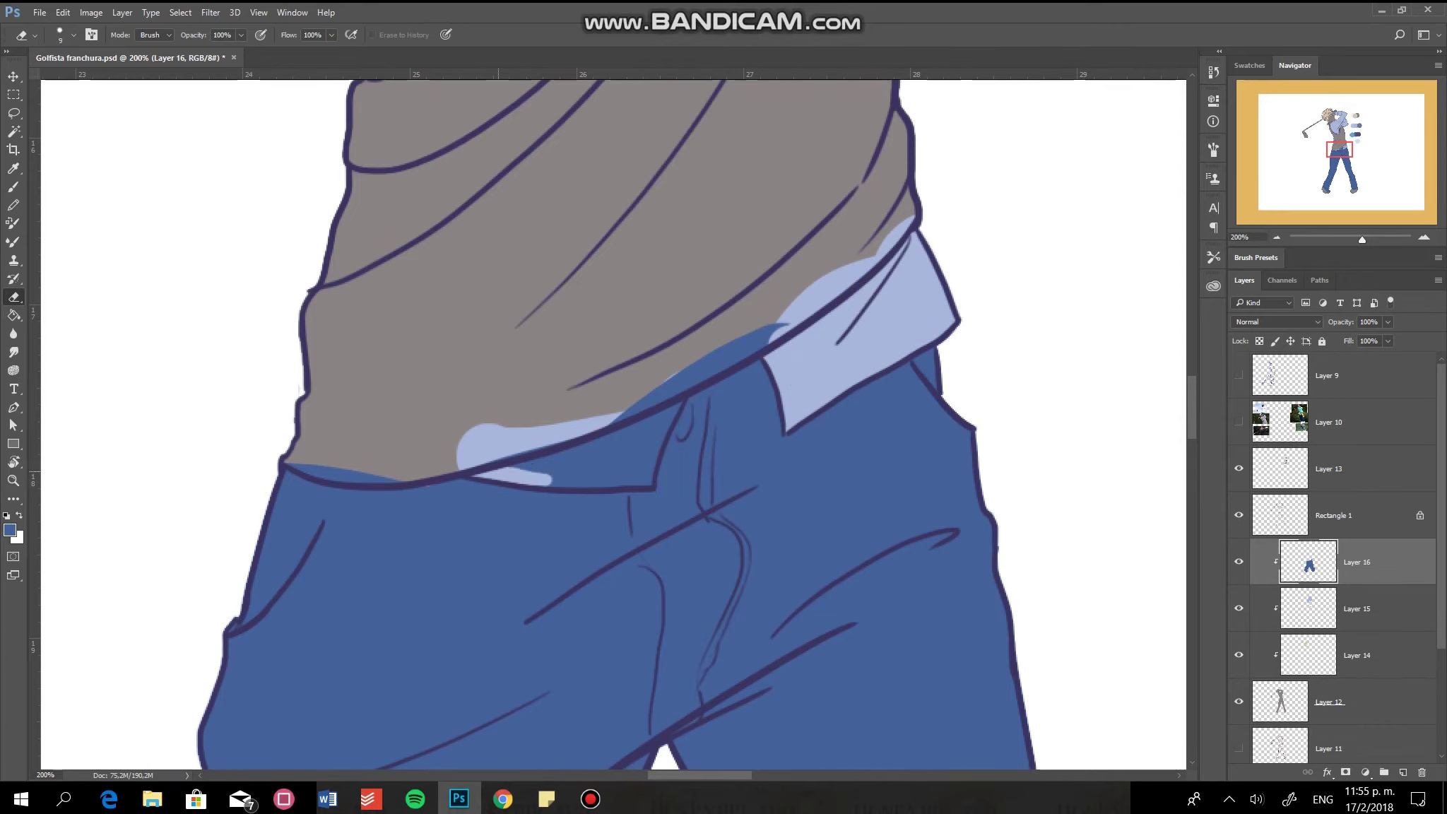
pyautogui.moveTo(495, 473); pyautogui.dragTo(672, 424)
pyautogui.moveTo(552, 477); pyautogui.dragTo(658, 459)
# Choose purple as the foreground colour and add a clipped layer for the vest
pyautogui.press('i')
pyautogui.hotkey('ctrl', '0')
pyautogui.click(9, 530)
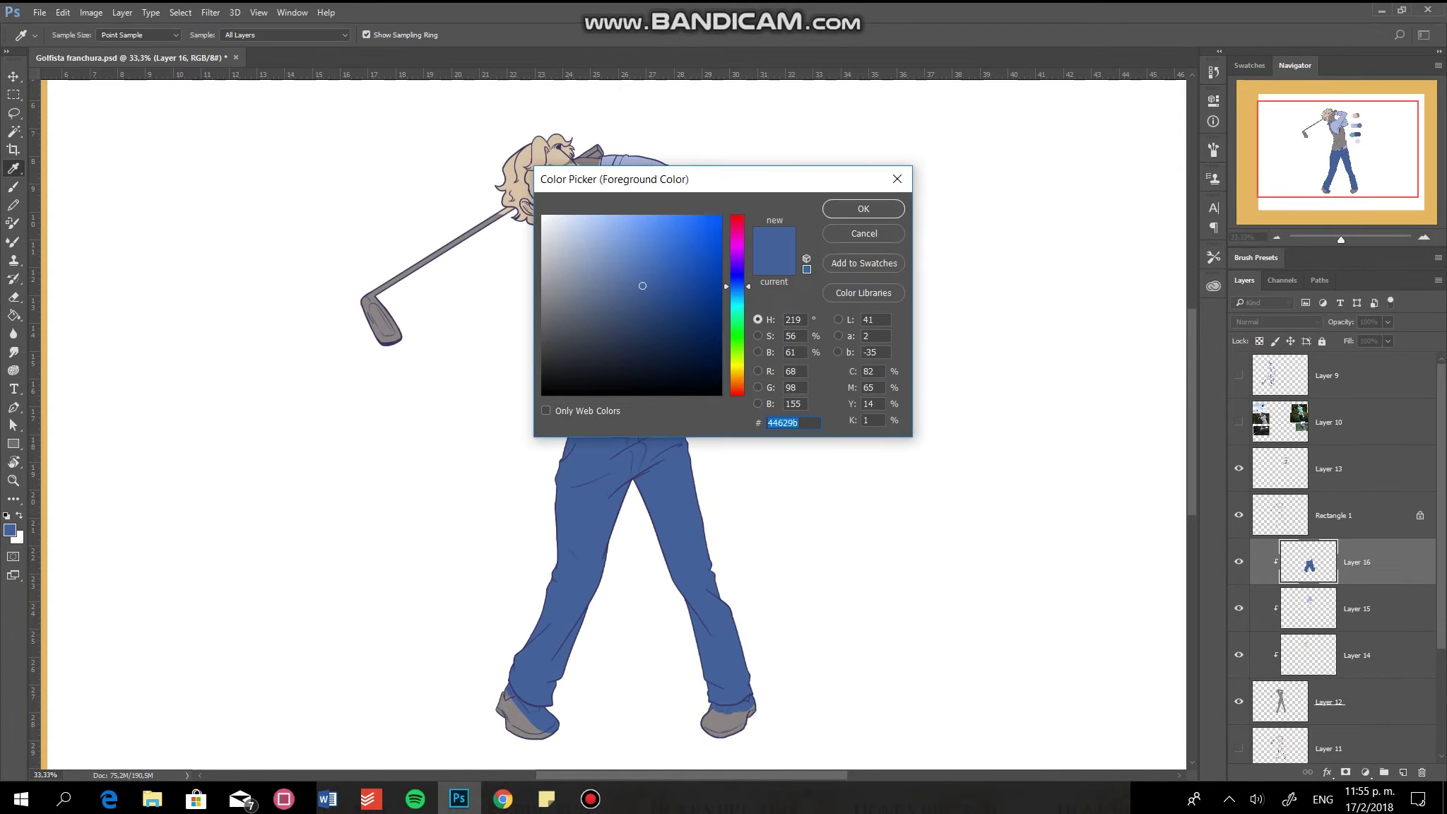
pyautogui.press('Return')
pyautogui.hotkey('ctrl', 'shift', 'alt', 'n')
pyautogui.press('b')
pyautogui.scroll(2, 622, 340)
# Paint the vest purple, covering the grey at the hem and armpit
pyautogui.moveTo(495, 495); pyautogui.dragTo(672, 247)
pyautogui.moveTo(452, 580)
pyautogui.mouseDown()
pyautogui.moveTo(728, 396)
pyautogui.moveTo(678, 586)
pyautogui.mouseUp()
pyautogui.moveTo(587, 650); pyautogui.dragTo(431, 665)
pyautogui.moveTo(438, 311)
pyautogui.mouseDown()
pyautogui.moveTo(621, 177)
pyautogui.moveTo(657, 226)
pyautogui.mouseUp()
pyautogui.scroll(3, 622, 353)
pyautogui.moveTo(374, 304); pyautogui.dragTo(438, 424)
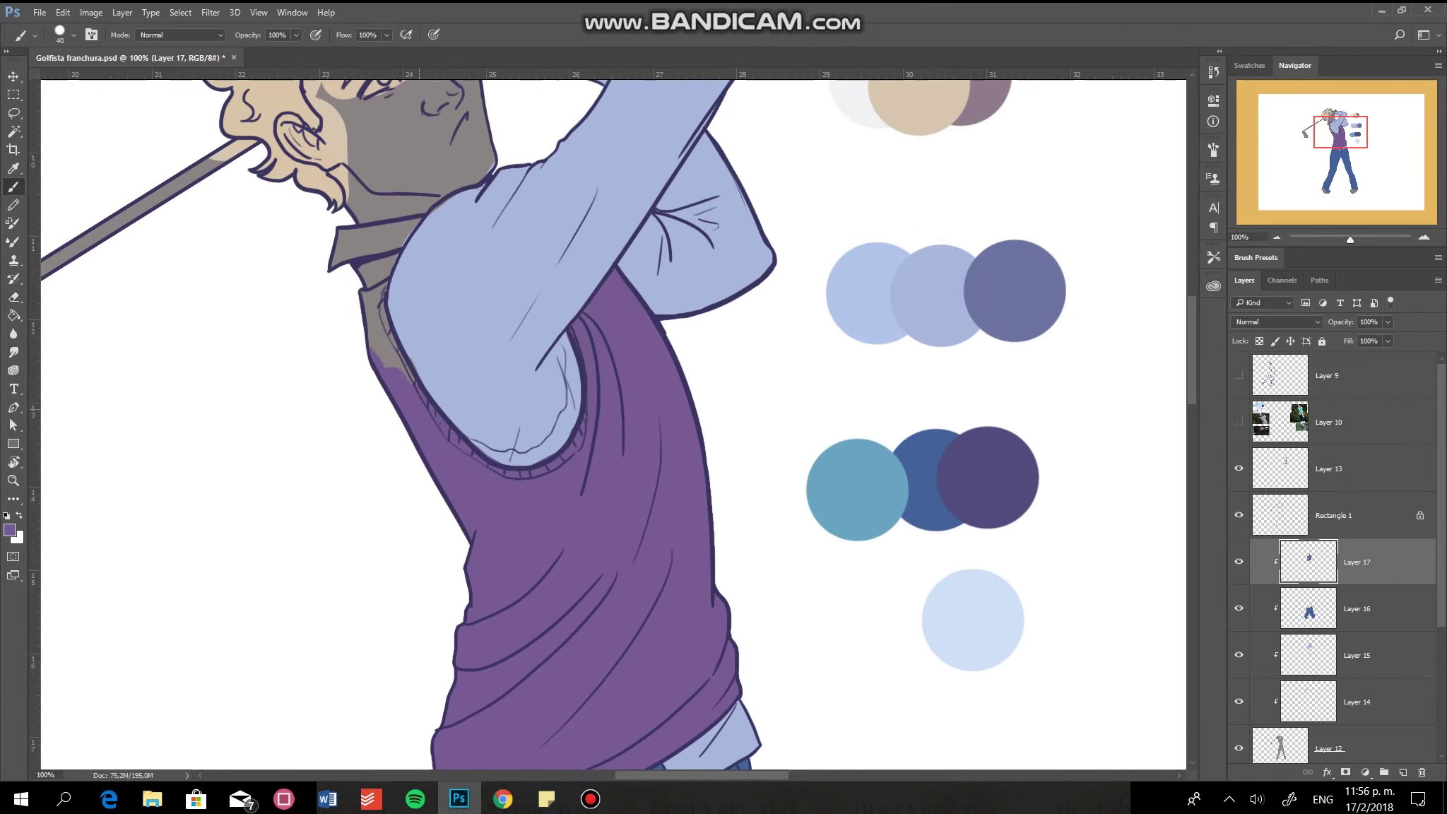
# Paint the shirt collar light blue and select the trousers layer
pyautogui.press('e')
pyautogui.press('b')
pyautogui.moveTo(339, 237); pyautogui.dragTo(342, 263)
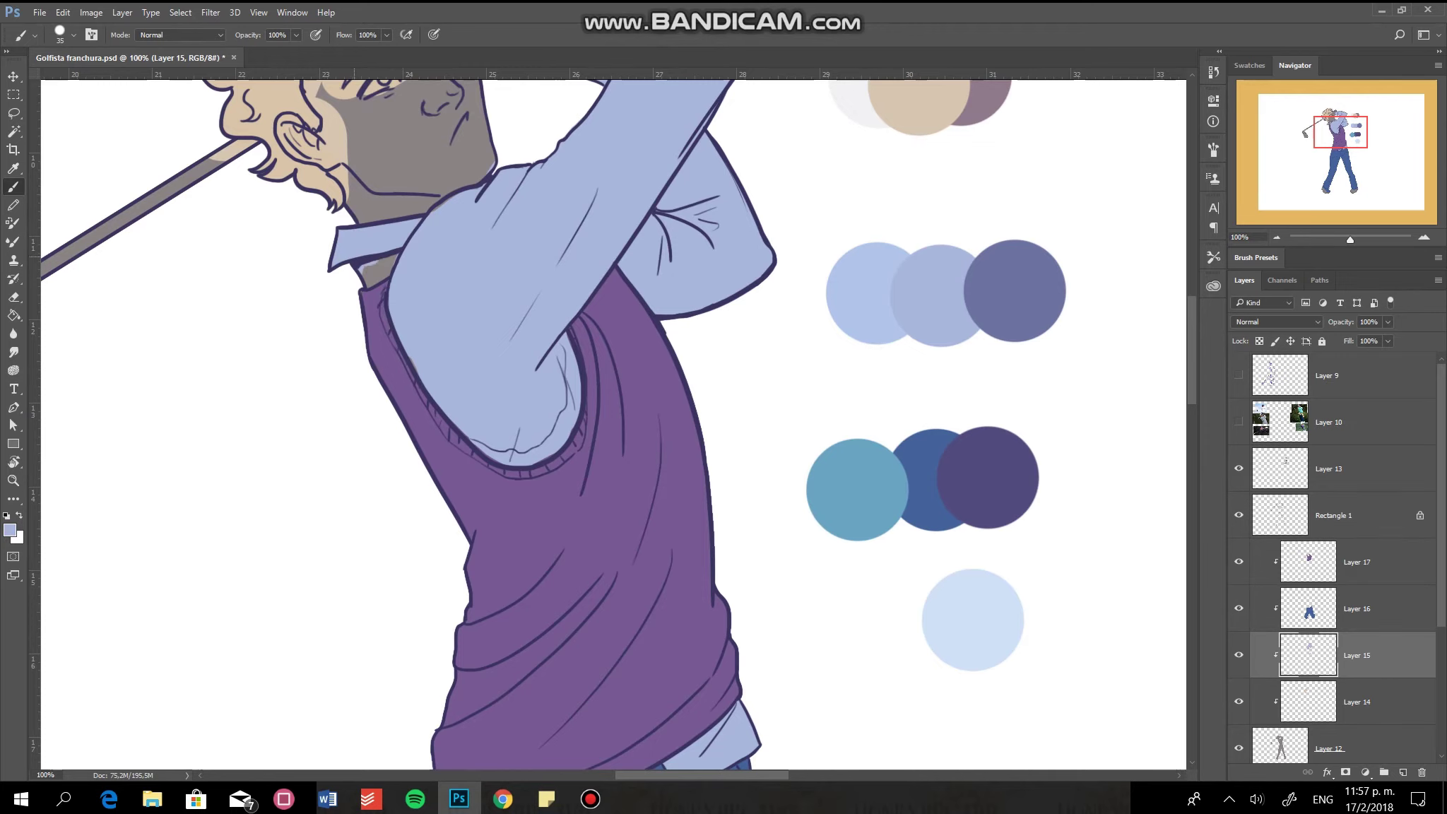
pyautogui.hotkey('ctrl', '-')
pyautogui.hotkey('ctrl', '-')
pyautogui.hotkey('ctrl', '-')
pyautogui.hotkey('alt', ']')
pyautogui.hotkey('ctrl', 'u')
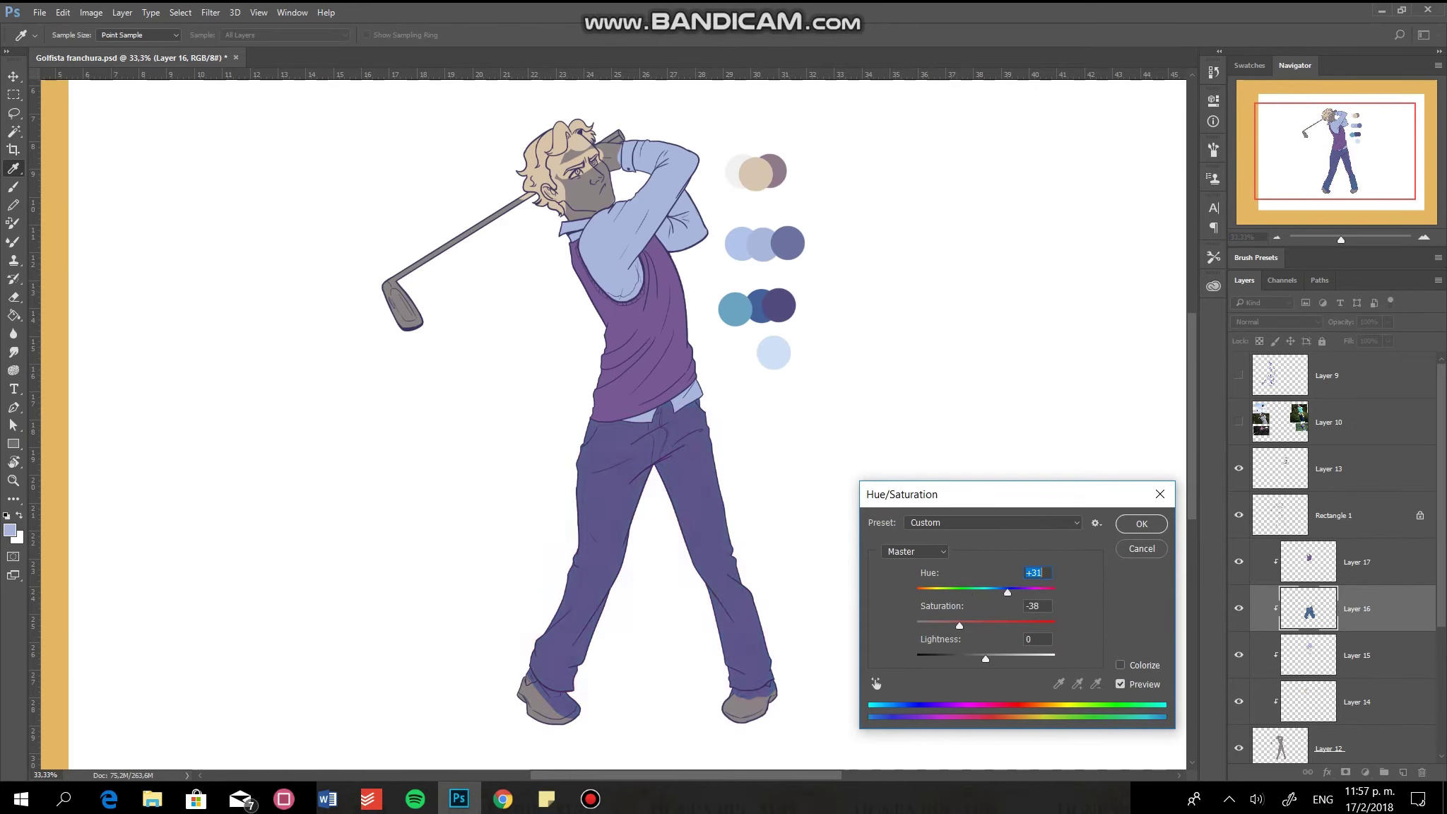
# Shift the trousers' hue to khaki and add a clipped layer for the shoes
pyautogui.hotkey('shift', 'Down')
pyautogui.hotkey('shift', 'Down')
pyautogui.hotkey('shift', 'Down')
pyautogui.hotkey('shift', 'Down')
pyautogui.press('Return')
pyautogui.hotkey('ctrl', '+')
pyautogui.hotkey('ctrl', '+')
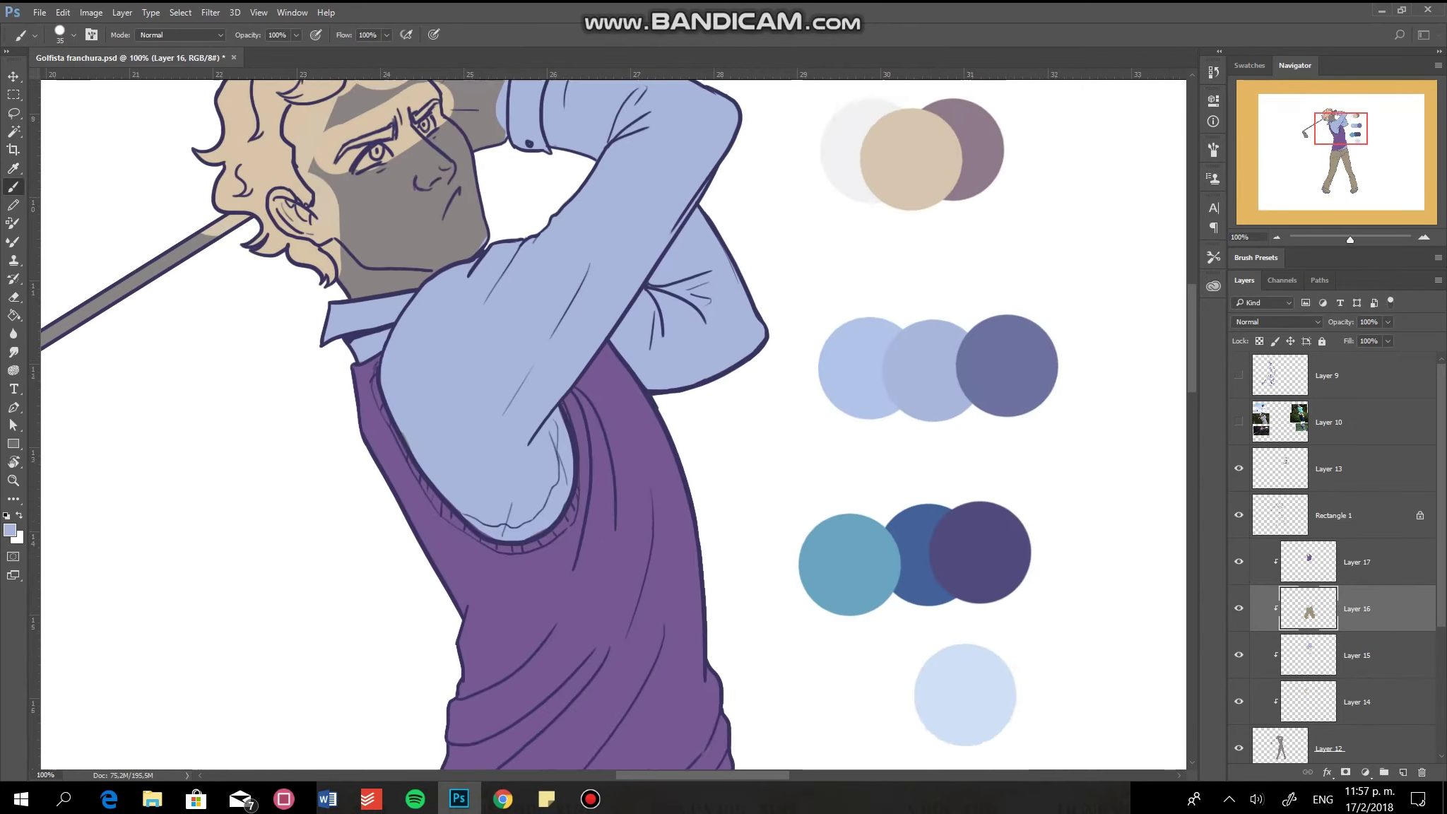
pyautogui.scroll(-5, 607, 424)
pyautogui.hotkey('ctrl', 'alt', 'shift', 'n')
# Paint both shoes white, covering the left shoe's brown toe
pyautogui.moveTo(834, 495); pyautogui.dragTo(947, 466)
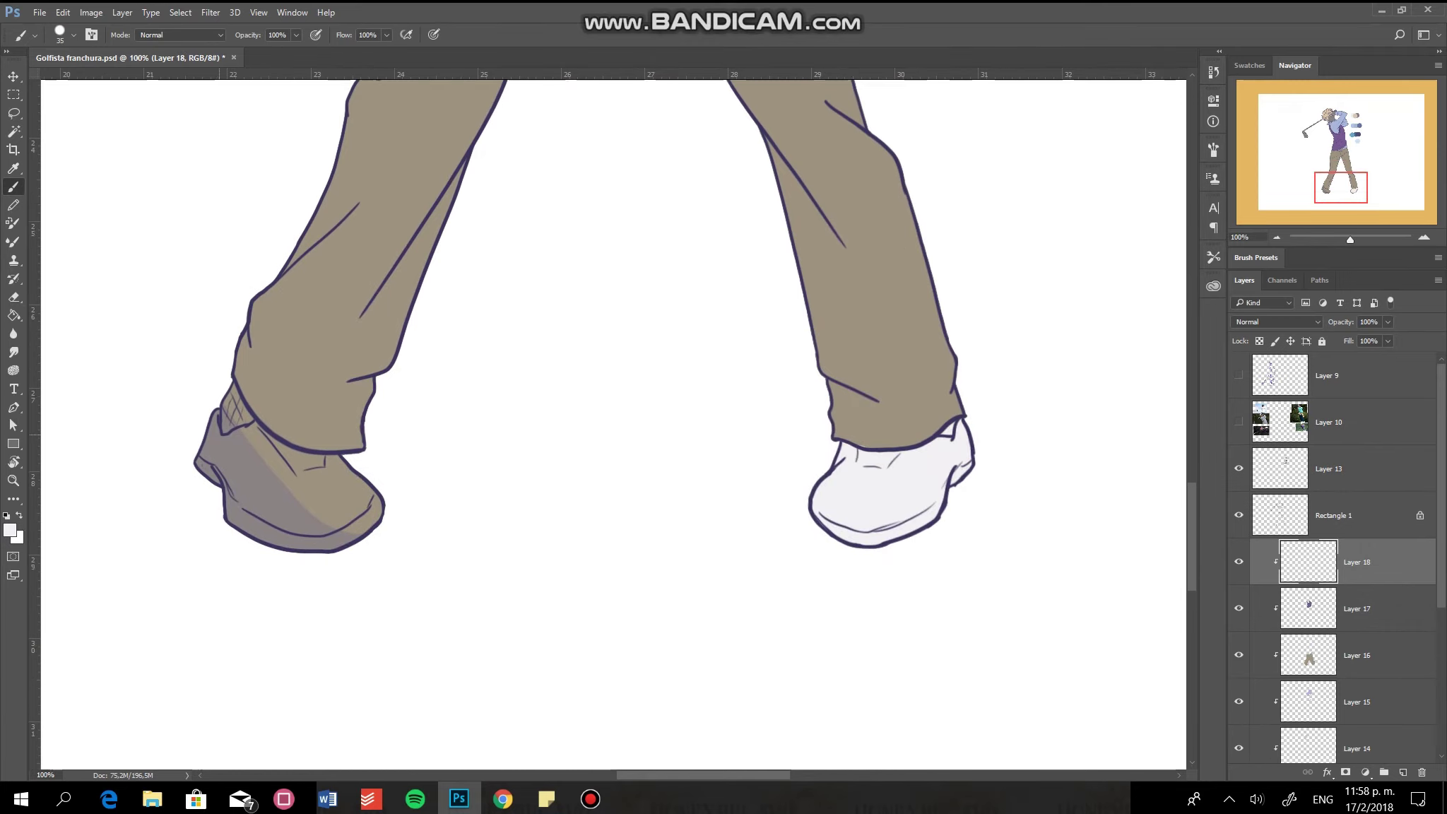
pyautogui.moveTo(212, 438); pyautogui.dragTo(289, 537)
pyautogui.moveTo(233, 431); pyautogui.dragTo(283, 447)
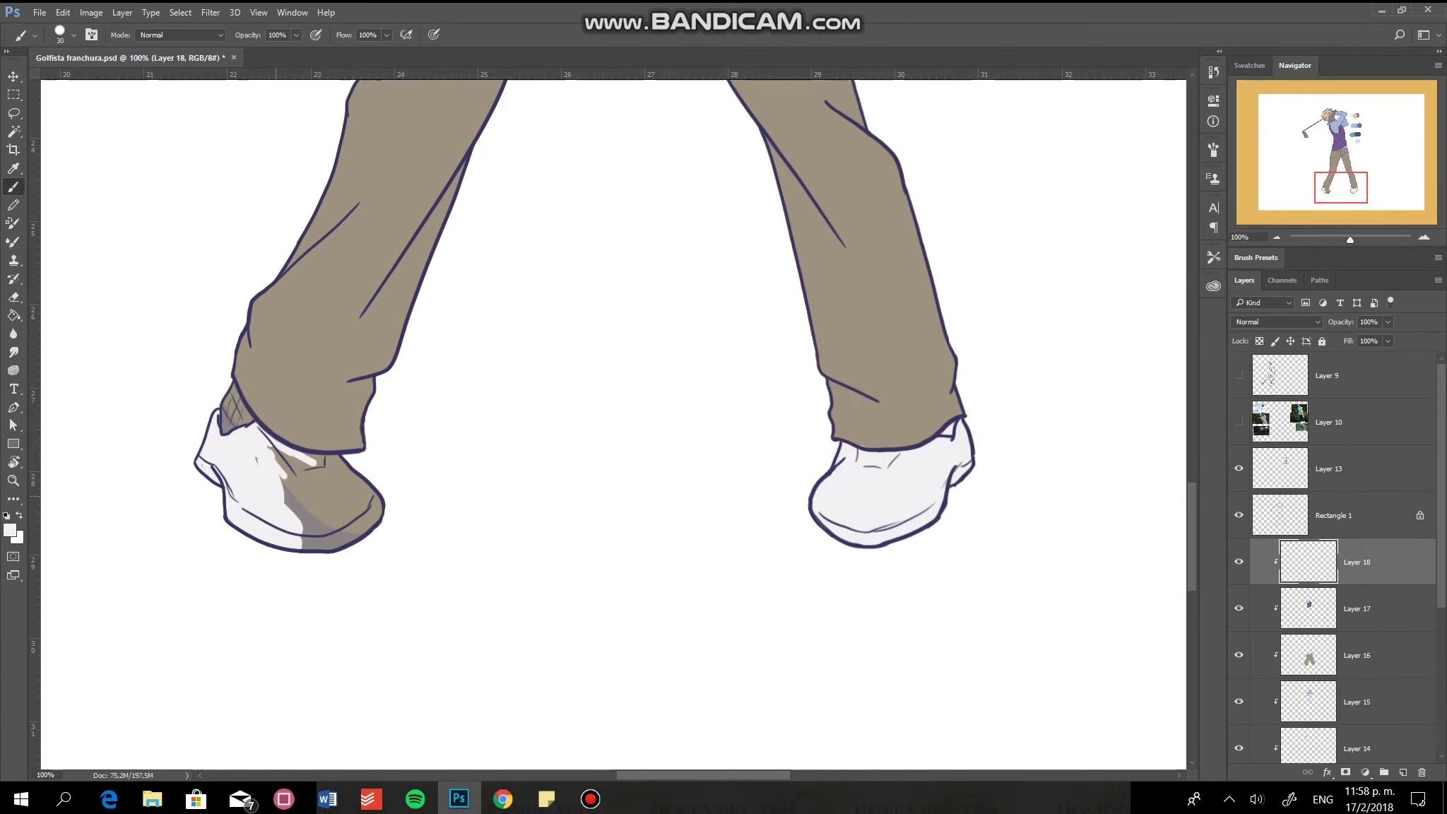
pyautogui.moveTo(276, 523); pyautogui.dragTo(305, 470)
pyautogui.hotkey('ctrl', '-')
pyautogui.hotkey('ctrl', '-')
pyautogui.hotkey('ctrl', '-')
pyautogui.hotkey('ctrl', 'u')
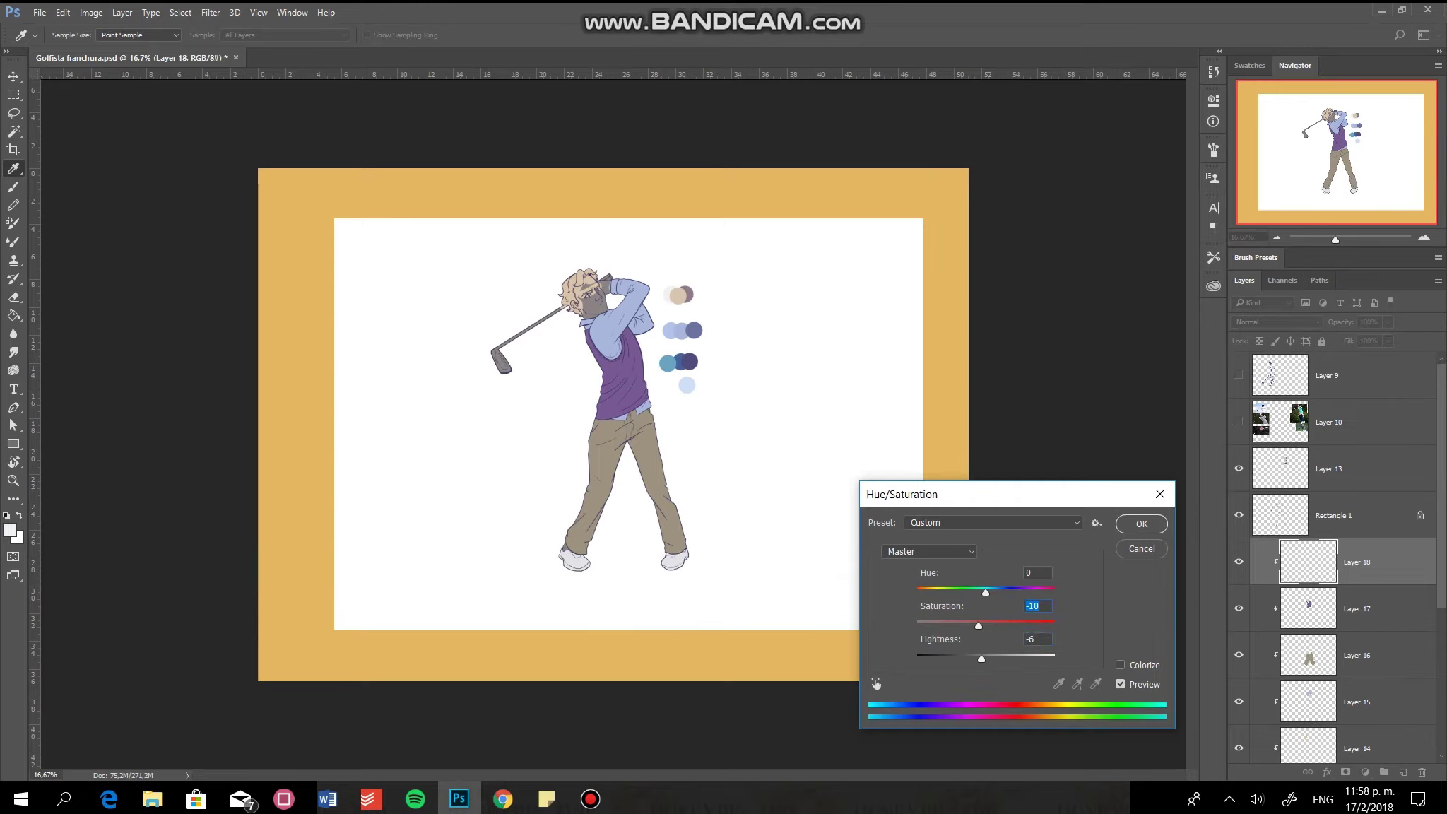
pyautogui.press('Escape')
# Pick a new foreground colour and adjust a new clipped layer with Hue/Saturation
pyautogui.hotkey('ctrl', '+')
pyautogui.press('i')
pyautogui.click(10, 530)
pyautogui.press('Return')
pyautogui.scroll(5, 537, 693)
pyautogui.press('b')
pyautogui.hotkey('ctrl', '0')
pyautogui.hotkey('ctrl', 'u')
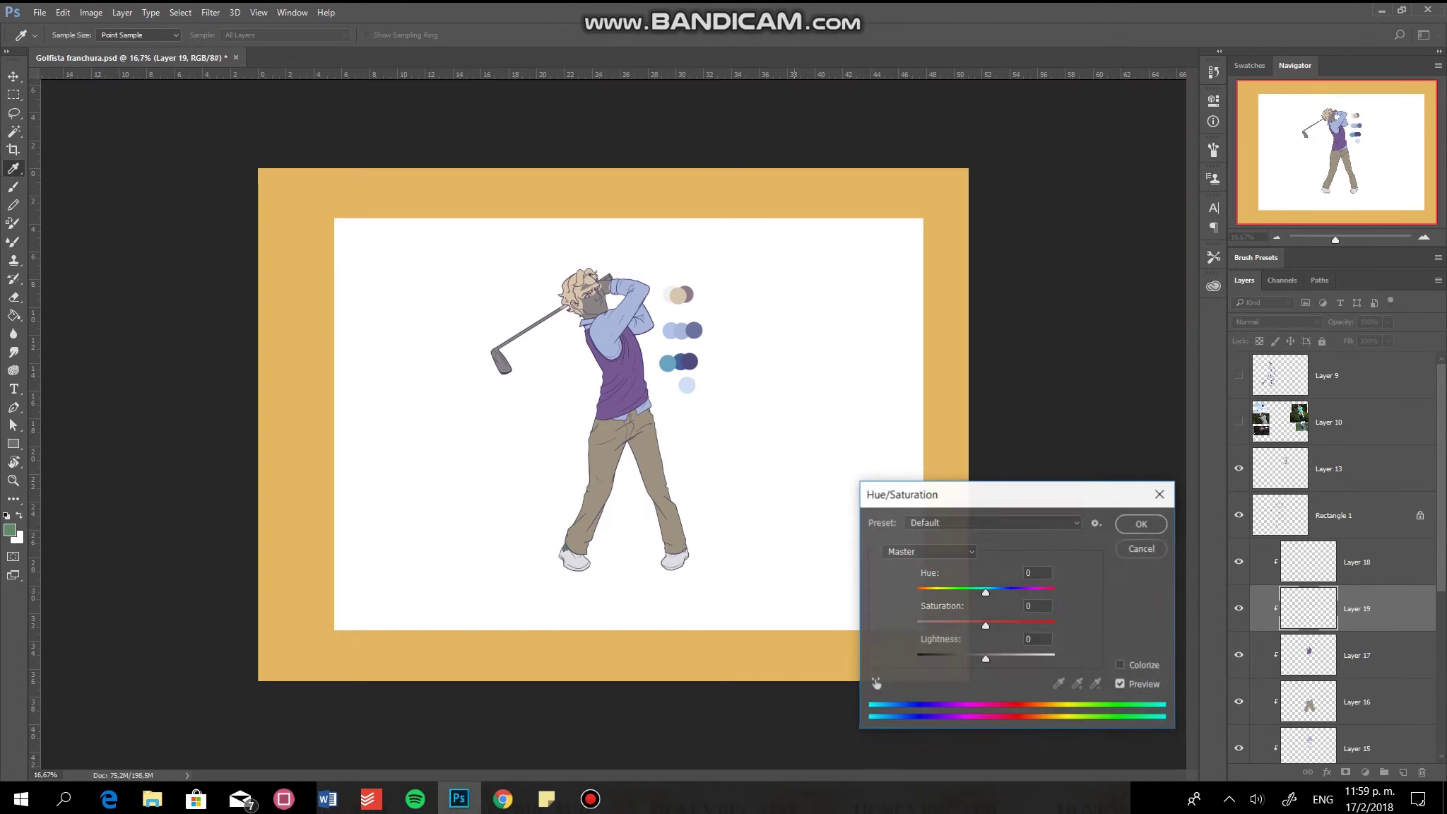
pyautogui.press('Return')
# Begin painting a peach skin tone over the face on a new Layer 20
pyautogui.scroll(5, 587, 297)
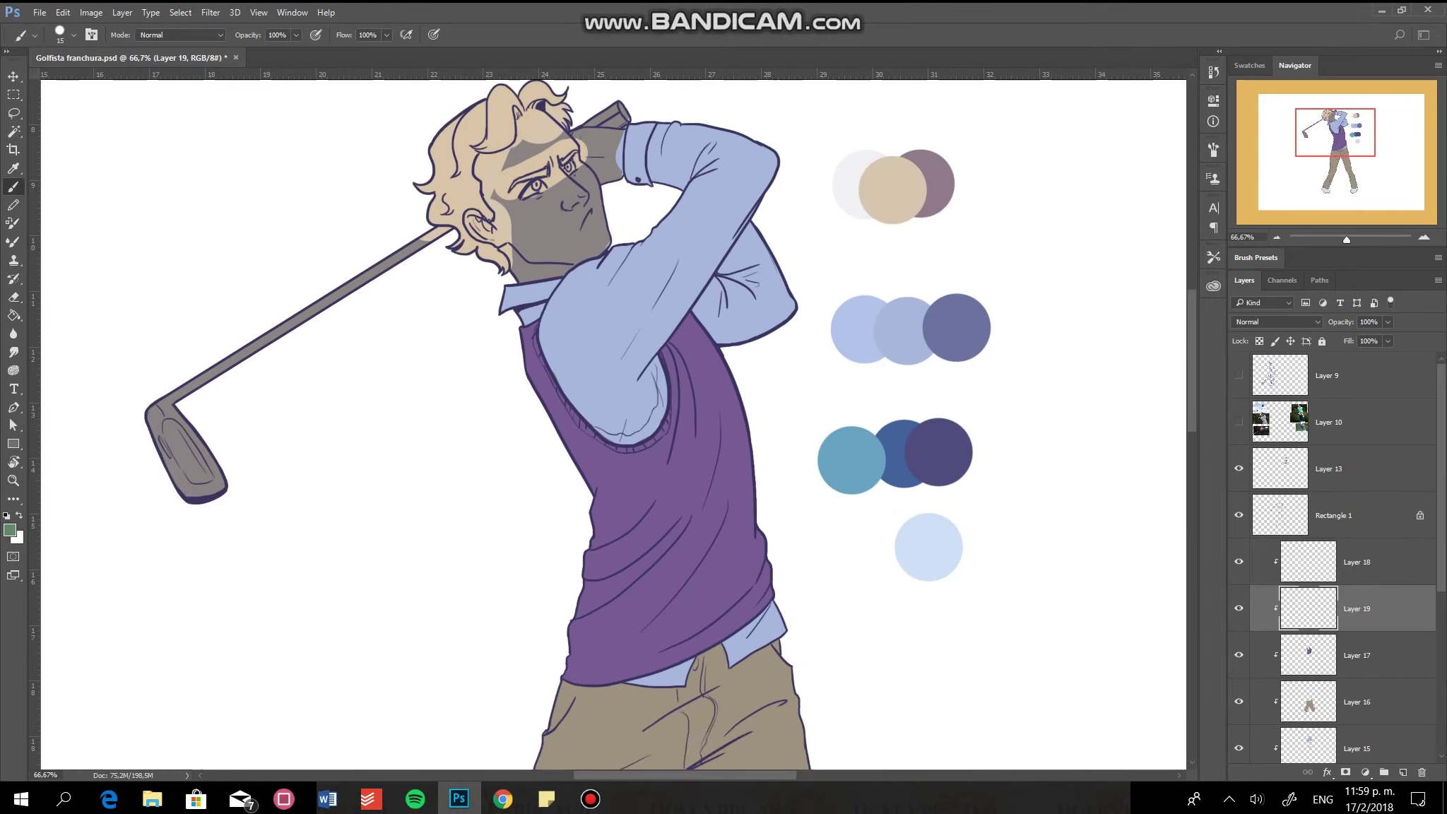
pyautogui.hotkey('alt', ']')
pyautogui.hotkey('ctrl', 'shift', 'n')
pyautogui.press('Return')
pyautogui.press('b')
pyautogui.moveTo(424, 509); pyautogui.dragTo(579, 282)
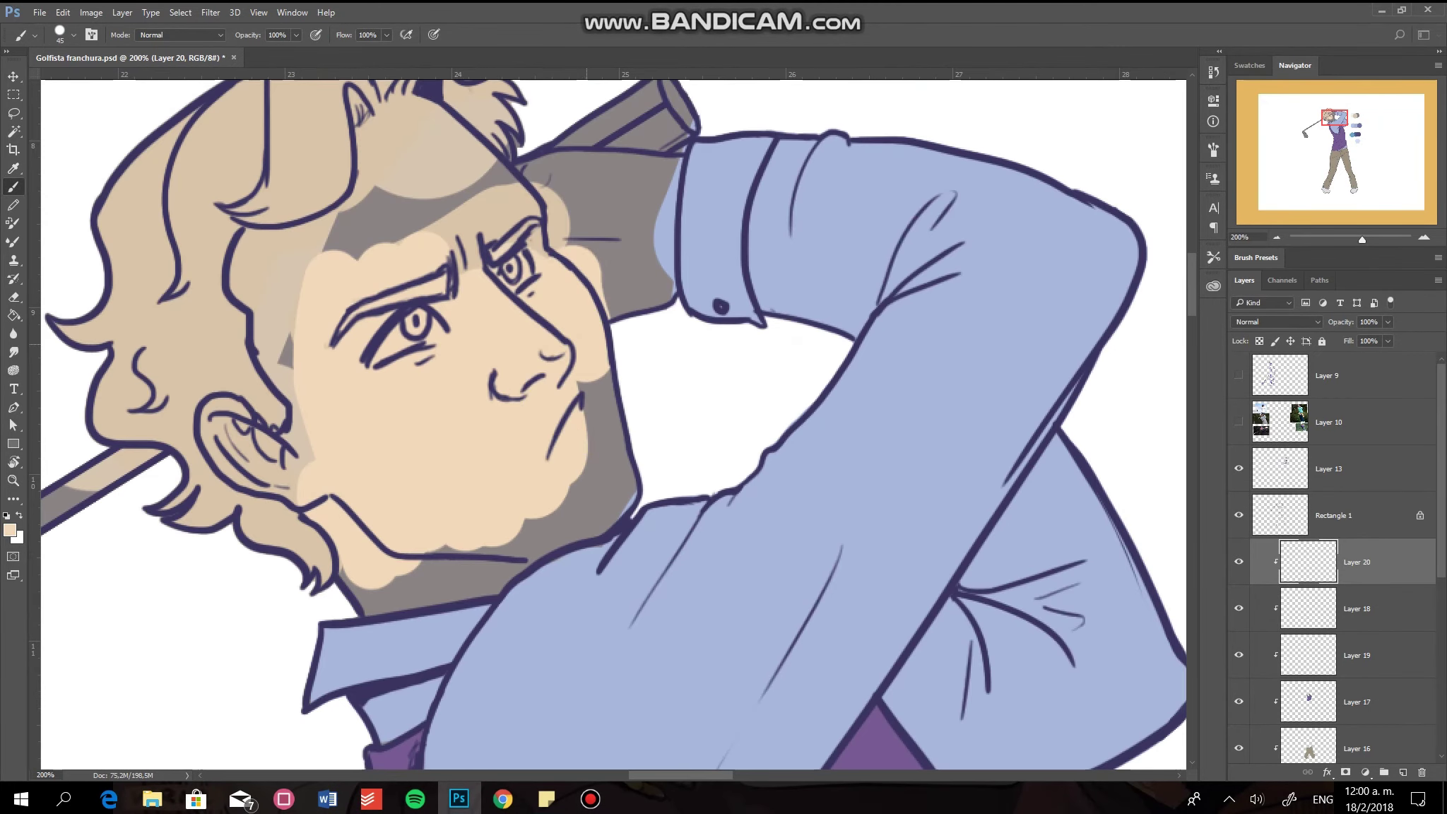
# Paint skin tone over the face, jaw, ear and neck, filling the remaining grey
pyautogui.moveTo(565, 212); pyautogui.dragTo(395, 162)
pyautogui.moveTo(615, 396)
pyautogui.mouseDown()
pyautogui.moveTo(409, 572)
pyautogui.moveTo(509, 565)
pyautogui.moveTo(628, 487)
pyautogui.mouseUp()
pyautogui.press(']')
pyautogui.moveTo(304, 360)
pyautogui.mouseDown()
pyautogui.moveTo(226, 438)
pyautogui.moveTo(253, 444)
pyautogui.moveTo(268, 325)
pyautogui.moveTo(254, 233)
pyautogui.moveTo(357, 215)
pyautogui.mouseUp()
pyautogui.scroll(3, 389, 307)
pyautogui.moveTo(526, 339)
pyautogui.mouseDown()
pyautogui.moveTo(622, 353)
pyautogui.moveTo(672, 476)
pyautogui.mouseUp()
pyautogui.moveTo(632, 368); pyautogui.dragTo(677, 484)
pyautogui.press('[')
pyautogui.press('[')
pyautogui.press('[')
pyautogui.moveTo(675, 353); pyautogui.dragTo(675, 413)
# Lighten the shirt layer with Hue/Saturation
pyautogui.hotkey('ctrl', '-')
pyautogui.hotkey('ctrl', '-')
pyautogui.hotkey('ctrl', '-')
pyautogui.hotkey('ctrl', '-')
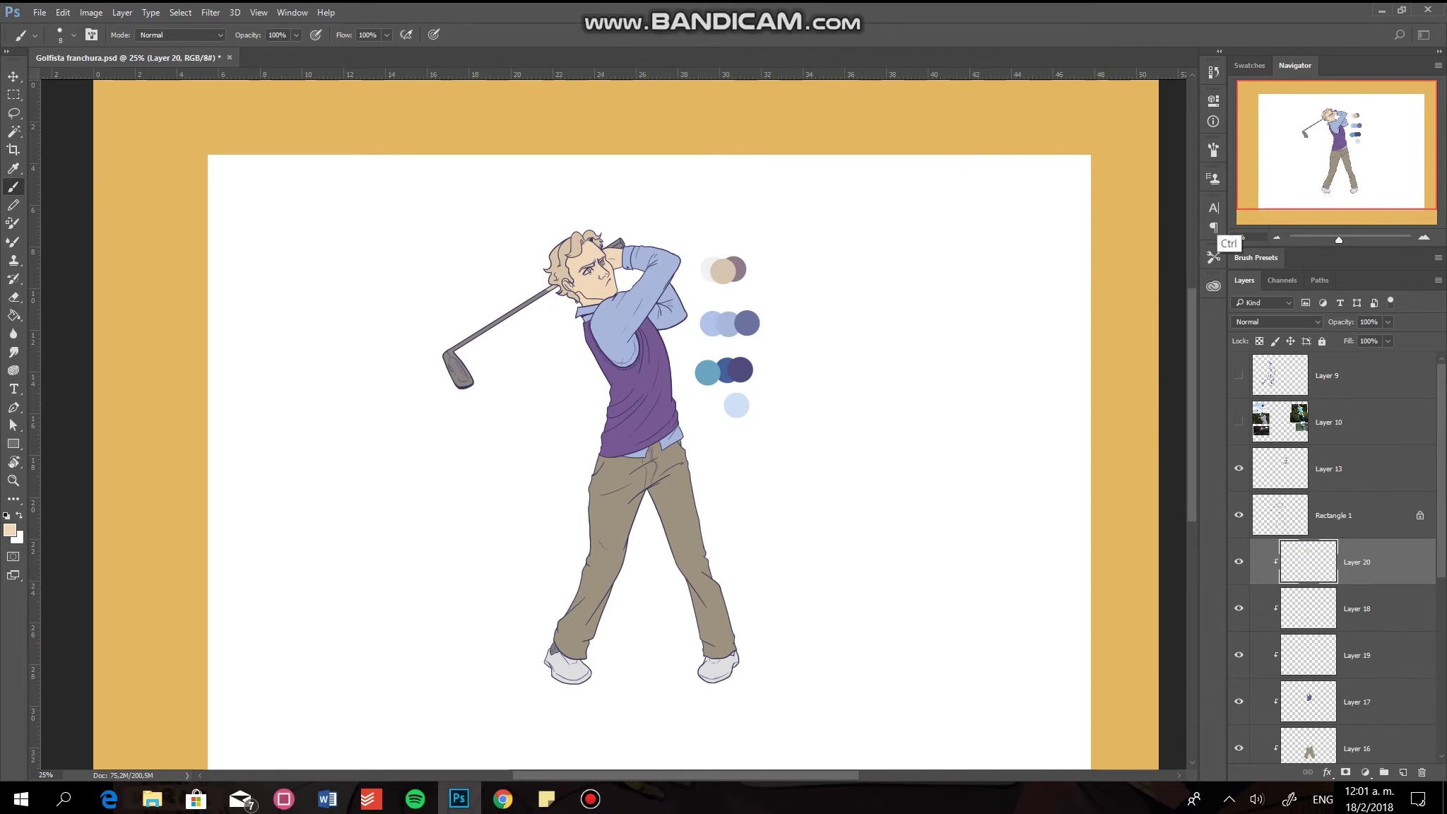
pyautogui.hotkey('ctrl', 'y')
pyautogui.hotkey('ctrl', 'u')
pyautogui.press('Return')
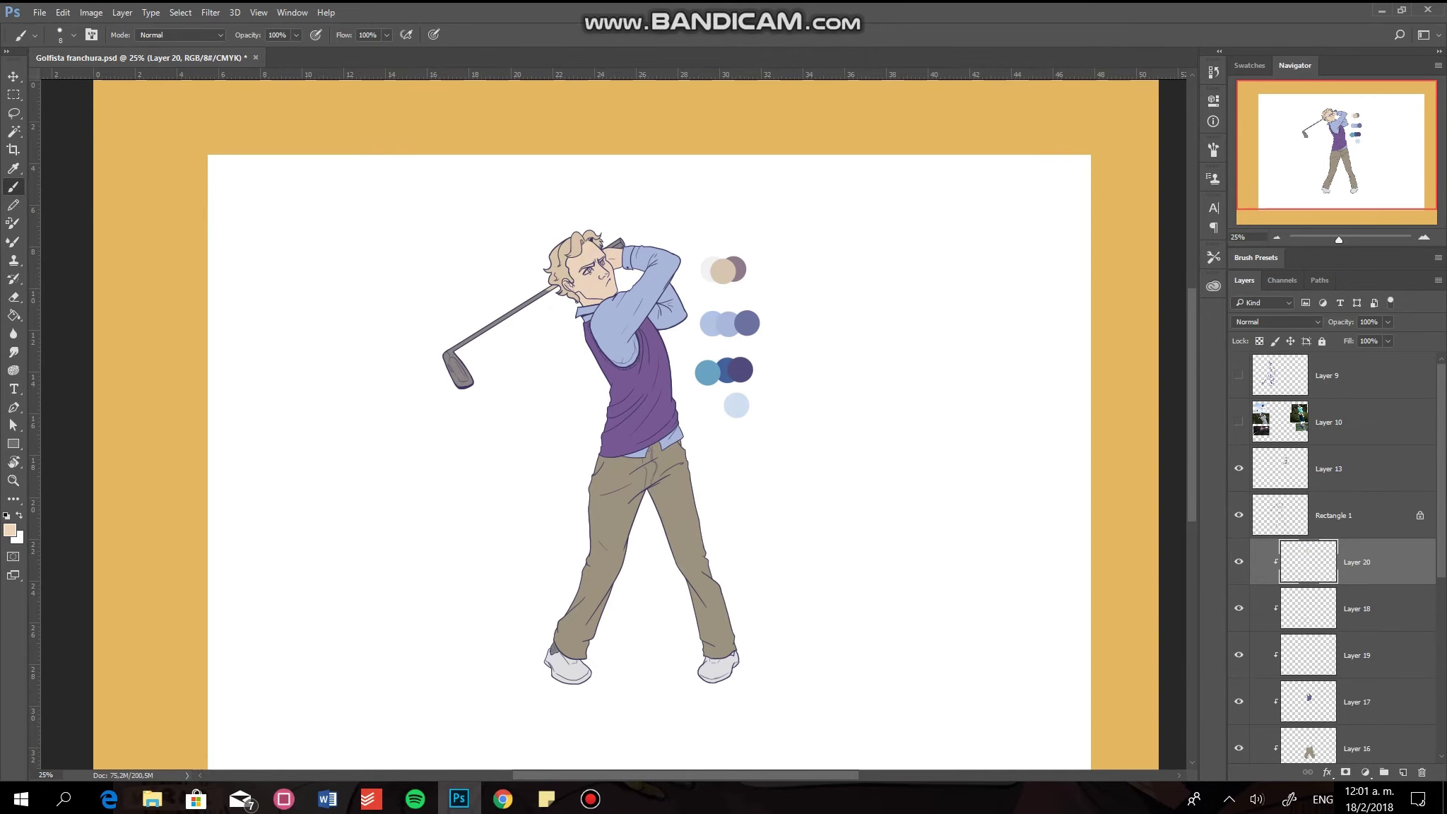
pyautogui.hotkey('alt', '[')
pyautogui.hotkey('alt', '[')
pyautogui.hotkey('alt', '[')
pyautogui.hotkey('ctrl', 'u')
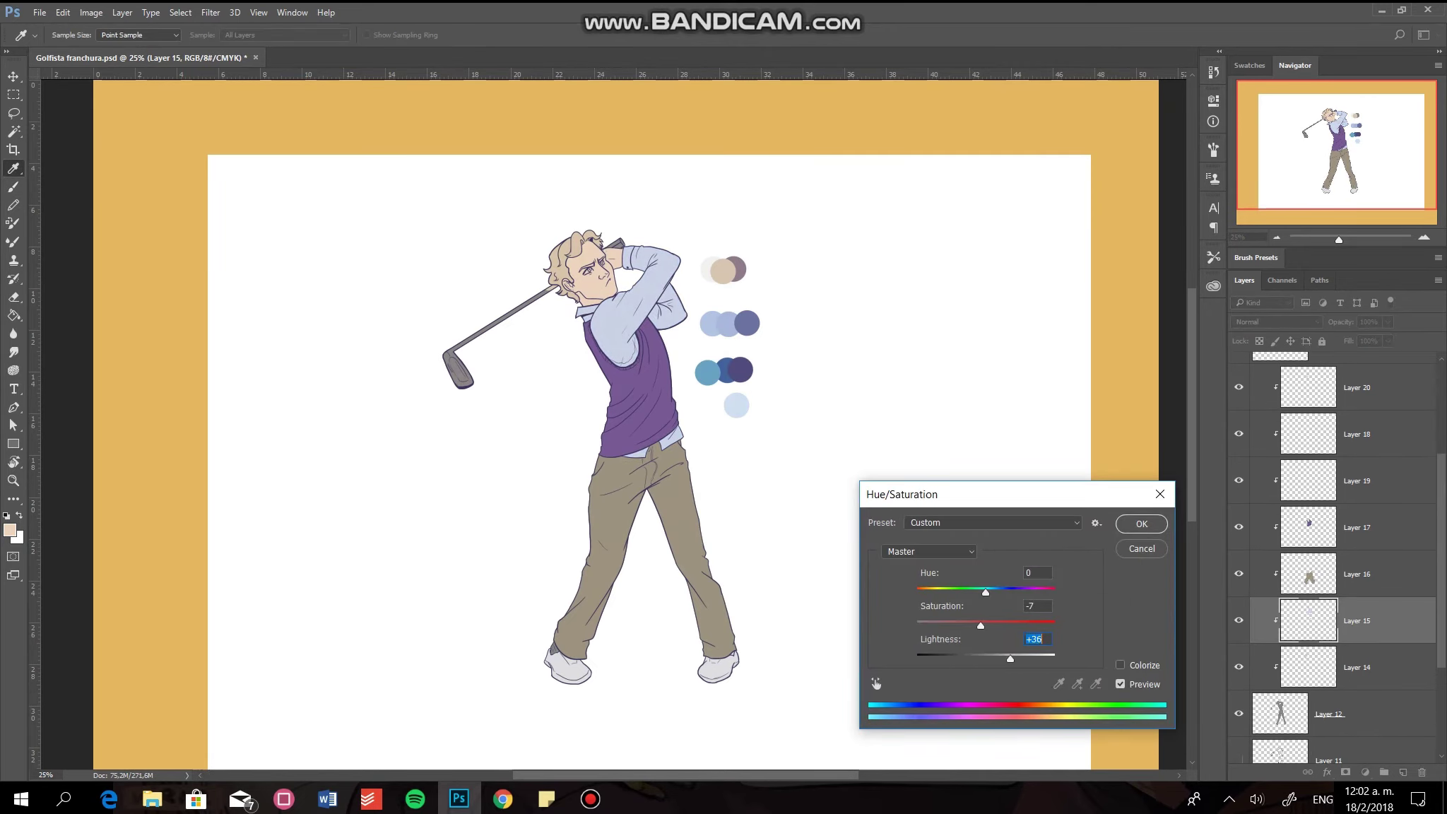
pyautogui.press('Return')
# Return to the skin layer for eraser touch-ups and fit the canvas in view
pyautogui.hotkey('alt', ']')
pyautogui.hotkey('alt', ']')
pyautogui.hotkey('alt', ']')
pyautogui.press('b')
pyautogui.scroll(5, 600, 283)
pyautogui.press('e')
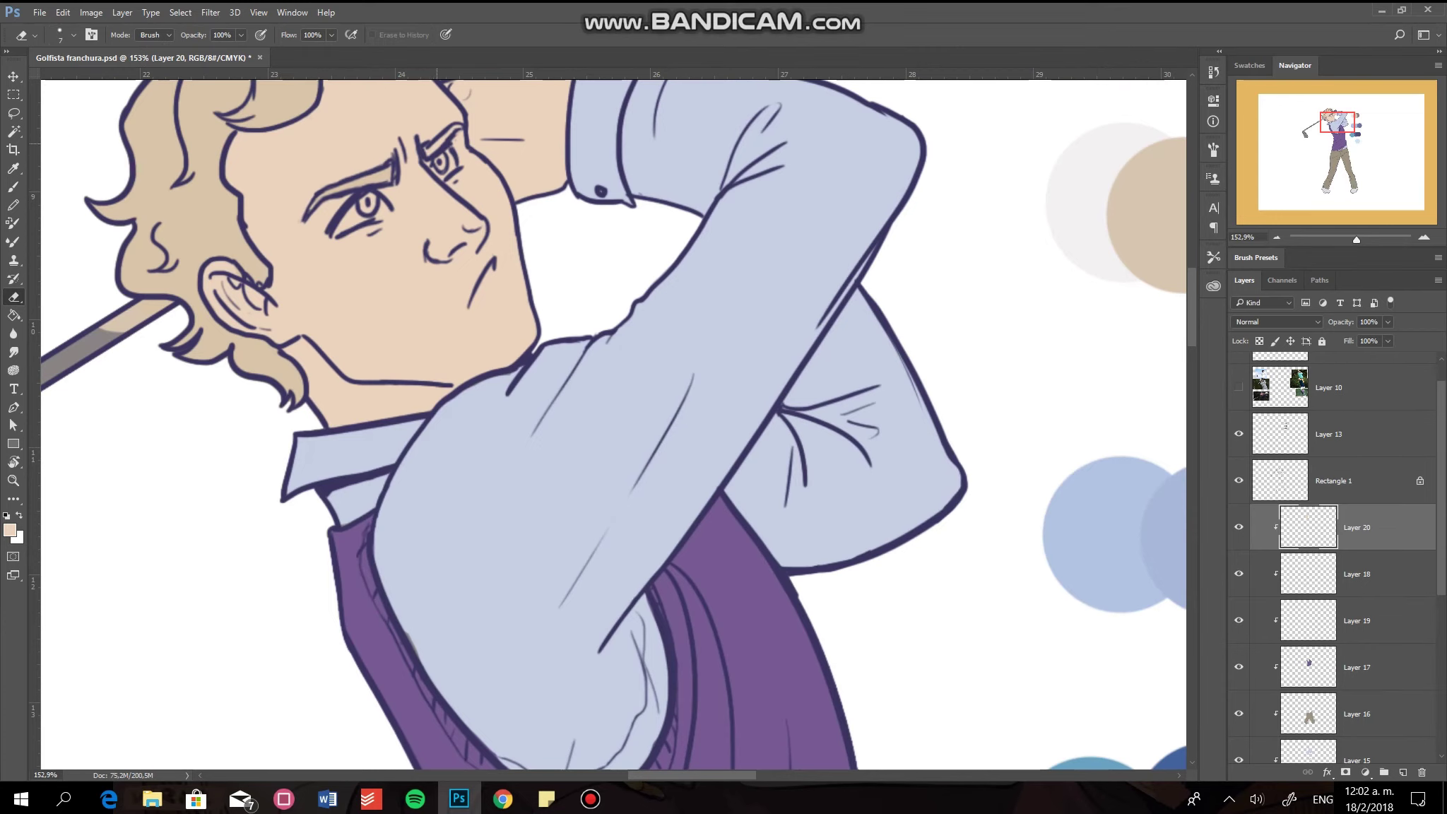
pyautogui.hotkey('ctrl', '0')
# Add Layer 21 beneath the hair layer for recolouring the golf club
pyautogui.hotkey('alt', '[')
pyautogui.hotkey('alt', '[')
pyautogui.hotkey('alt', '[')
pyautogui.hotkey('ctrl', 'shift', 'n')
pyautogui.press('Return')
pyautogui.hotkey('ctrl', '[')
pyautogui.hotkey('alt', ']')
pyautogui.scroll(1, 586, 160)
pyautogui.scroll(2, 586, 160)
pyautogui.scroll(1, 586, 161)
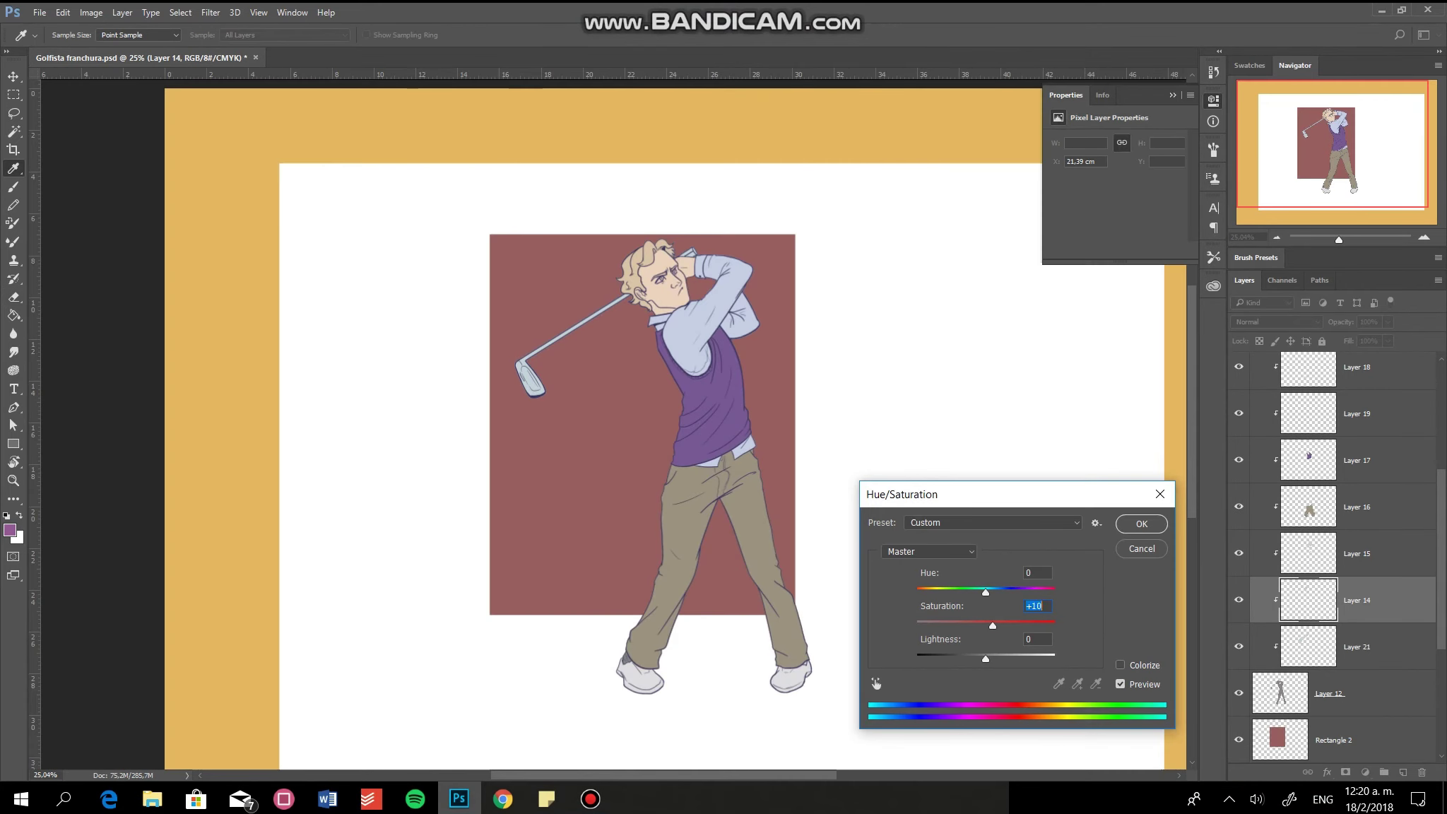
# Confirm the hue/saturation change and set up a small brush on the face shading layer
pyautogui.press('Return')
pyautogui.press('u')
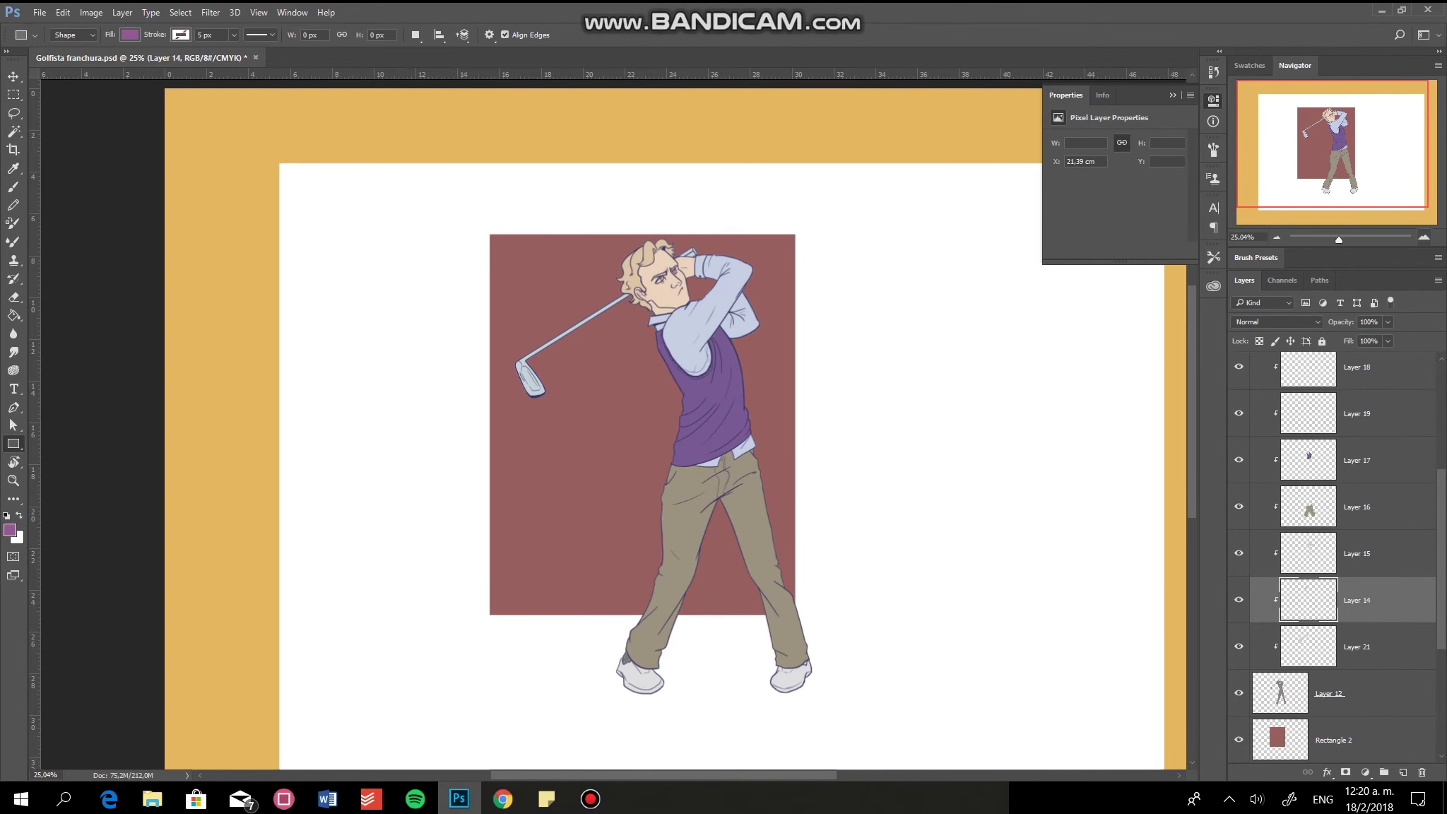
pyautogui.scroll(3, 685, 313)
pyautogui.scroll(3, 1336, 558)
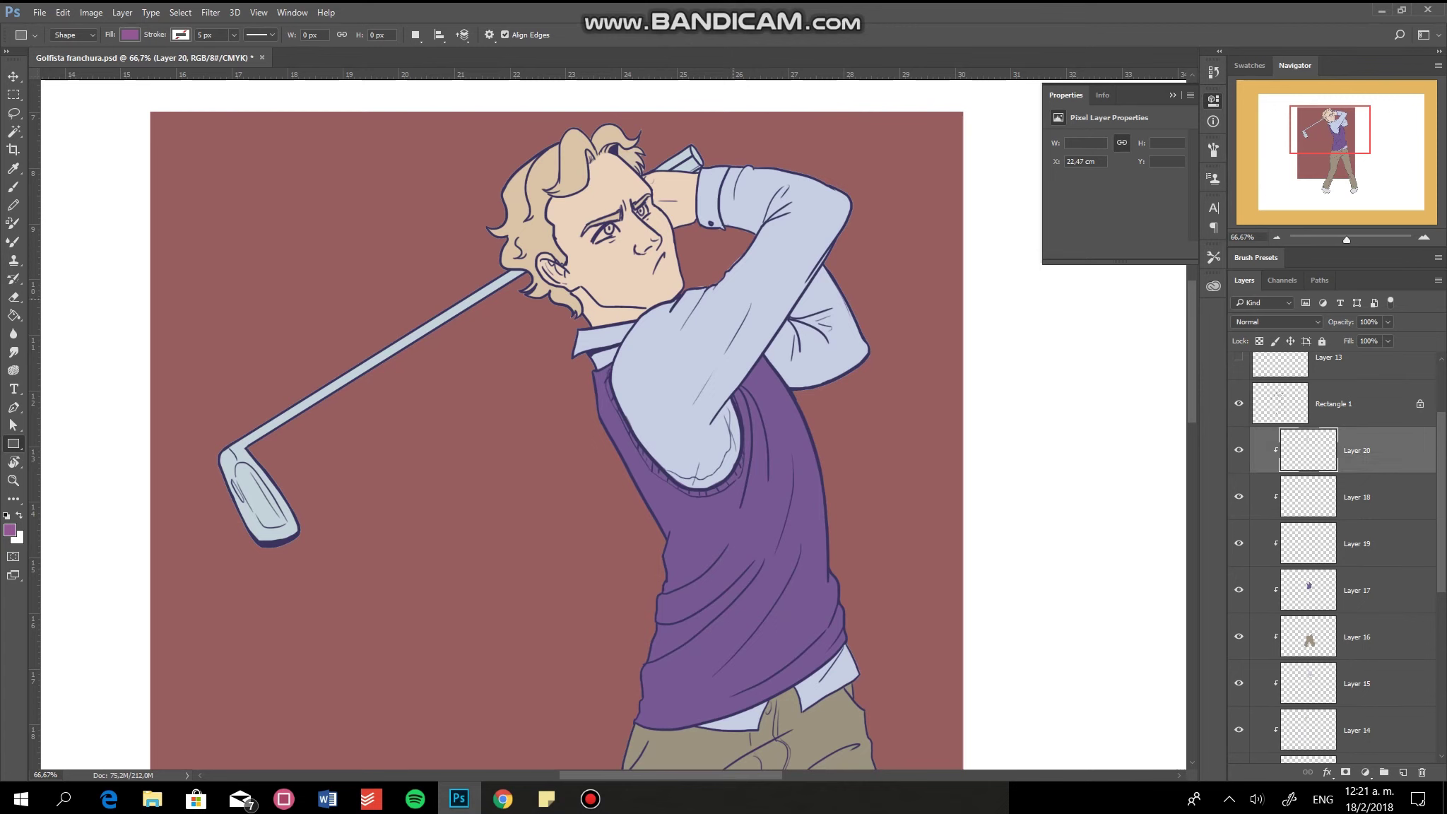
pyautogui.press('b')
pyautogui.press('Return')
pyautogui.press('Escape')
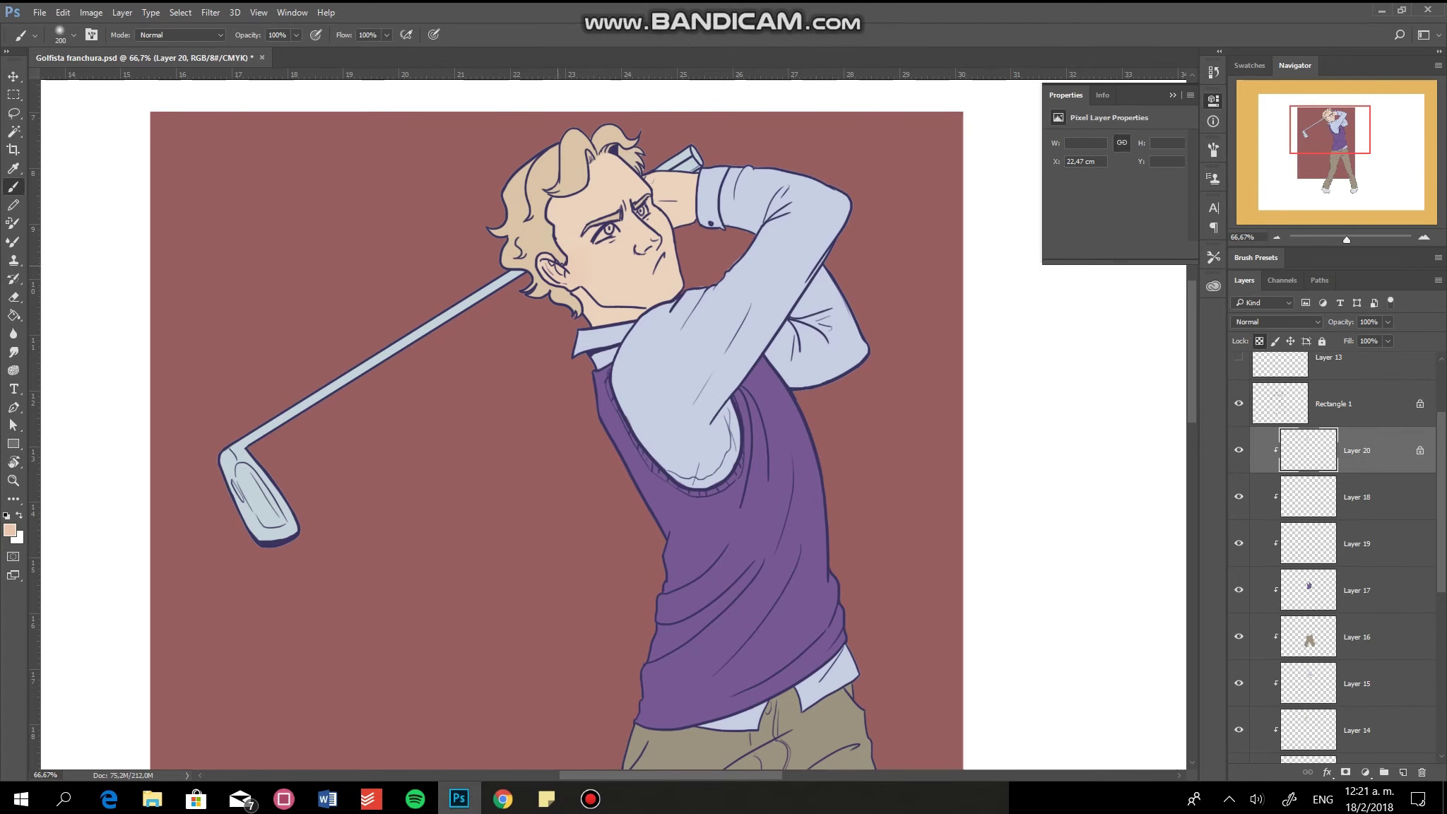
pyautogui.press('Escape')
pyautogui.press('[')
pyautogui.press('[')
pyautogui.press('[')
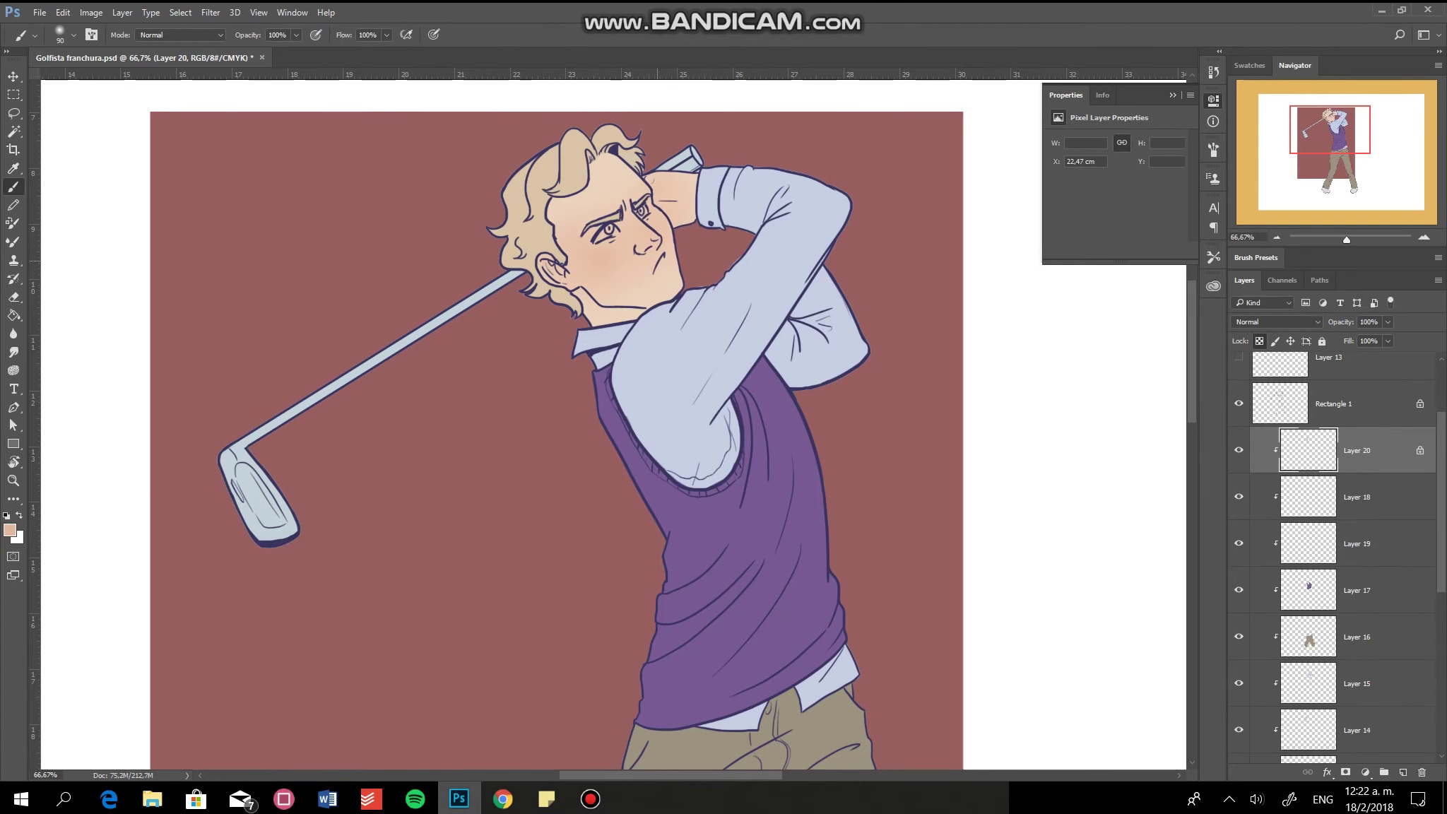
# Zoom in on the face and paint the eye whites with a lighter, slightly pinker skin tone
pyautogui.click(10, 530)
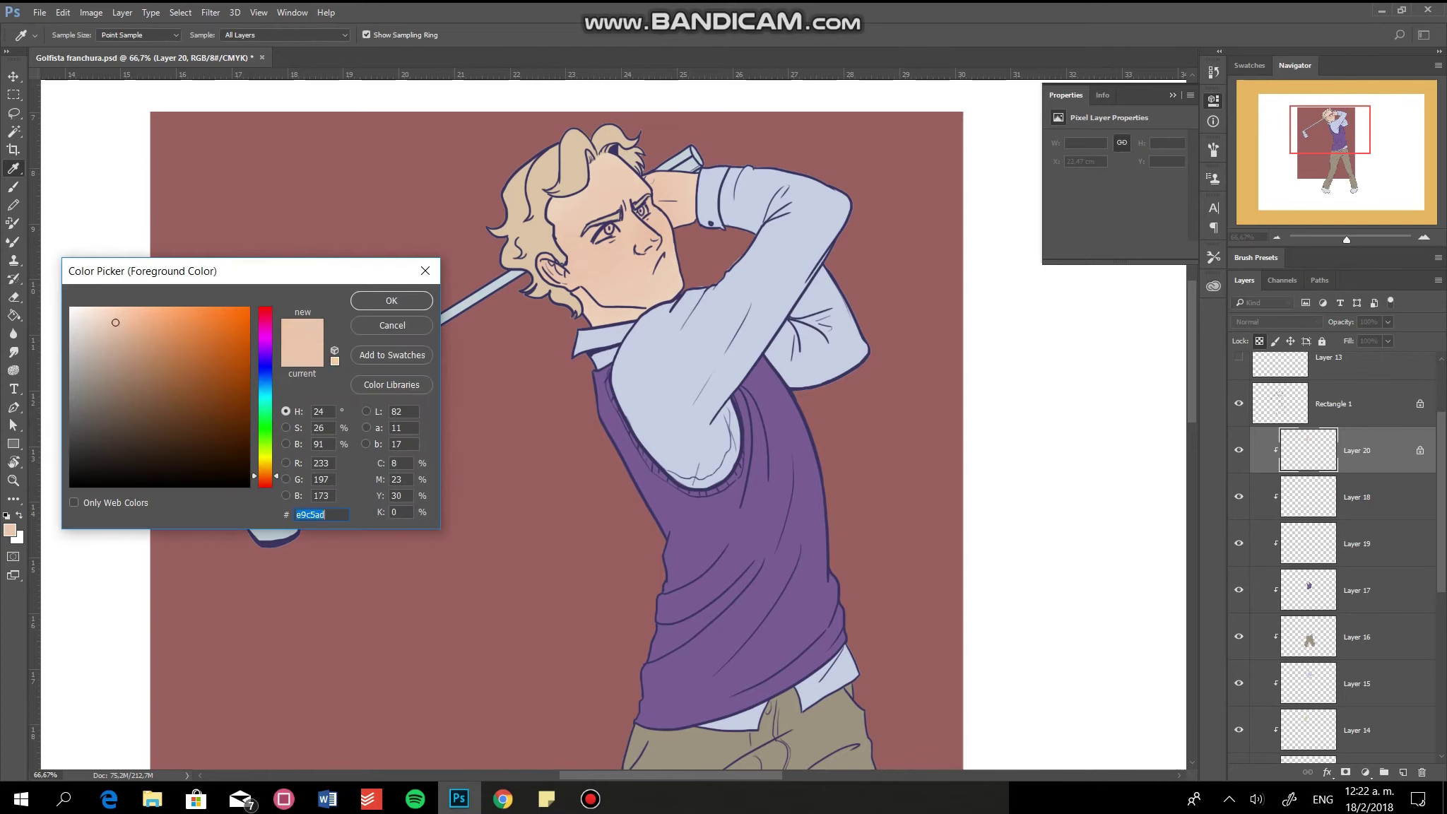
pyautogui.press('Return')
pyautogui.hotkey('ctrl', '+')
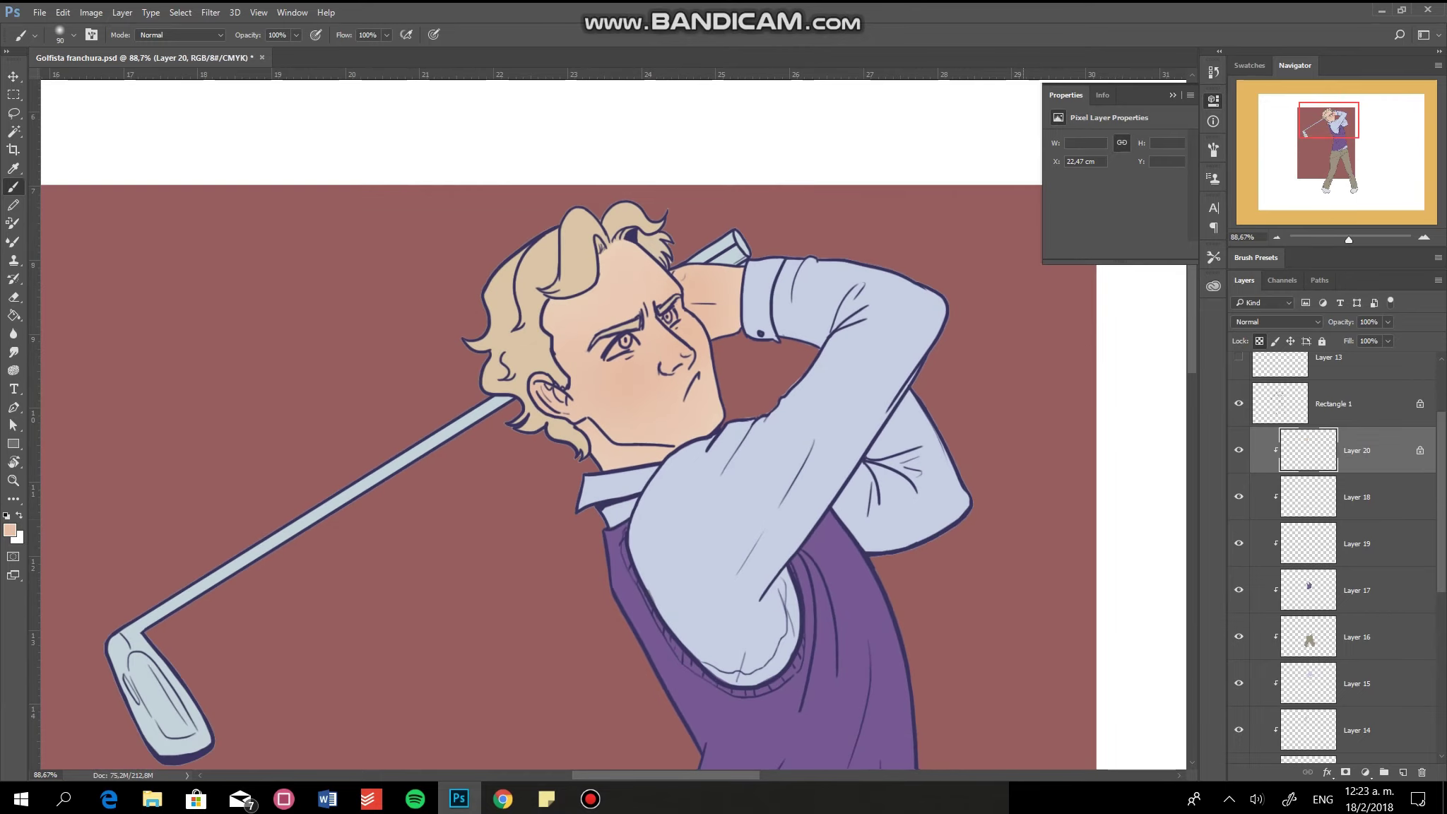
pyautogui.hotkey('ctrl', '+')
pyautogui.hotkey('ctrl', '+')
pyautogui.click(10, 530)
pyautogui.press('Return')
pyautogui.click(74, 35)
pyautogui.moveTo(460, 357); pyautogui.dragTo(498, 334)
# Darken the eye whites slightly and fill both irises with dark grey
pyautogui.click(9, 530)
pyautogui.press('Return')
pyautogui.click(10, 530)
pyautogui.moveTo(463, 361)
pyautogui.mouseDown()
pyautogui.moveTo(503, 310)
pyautogui.moveTo(530, 315)
pyautogui.mouseUp()
pyautogui.press('Return')
pyautogui.click(10, 530)
pyautogui.press('Return')
pyautogui.click(9, 530)
pyautogui.press('Return')
pyautogui.moveTo(658, 216); pyautogui.dragTo(671, 226)
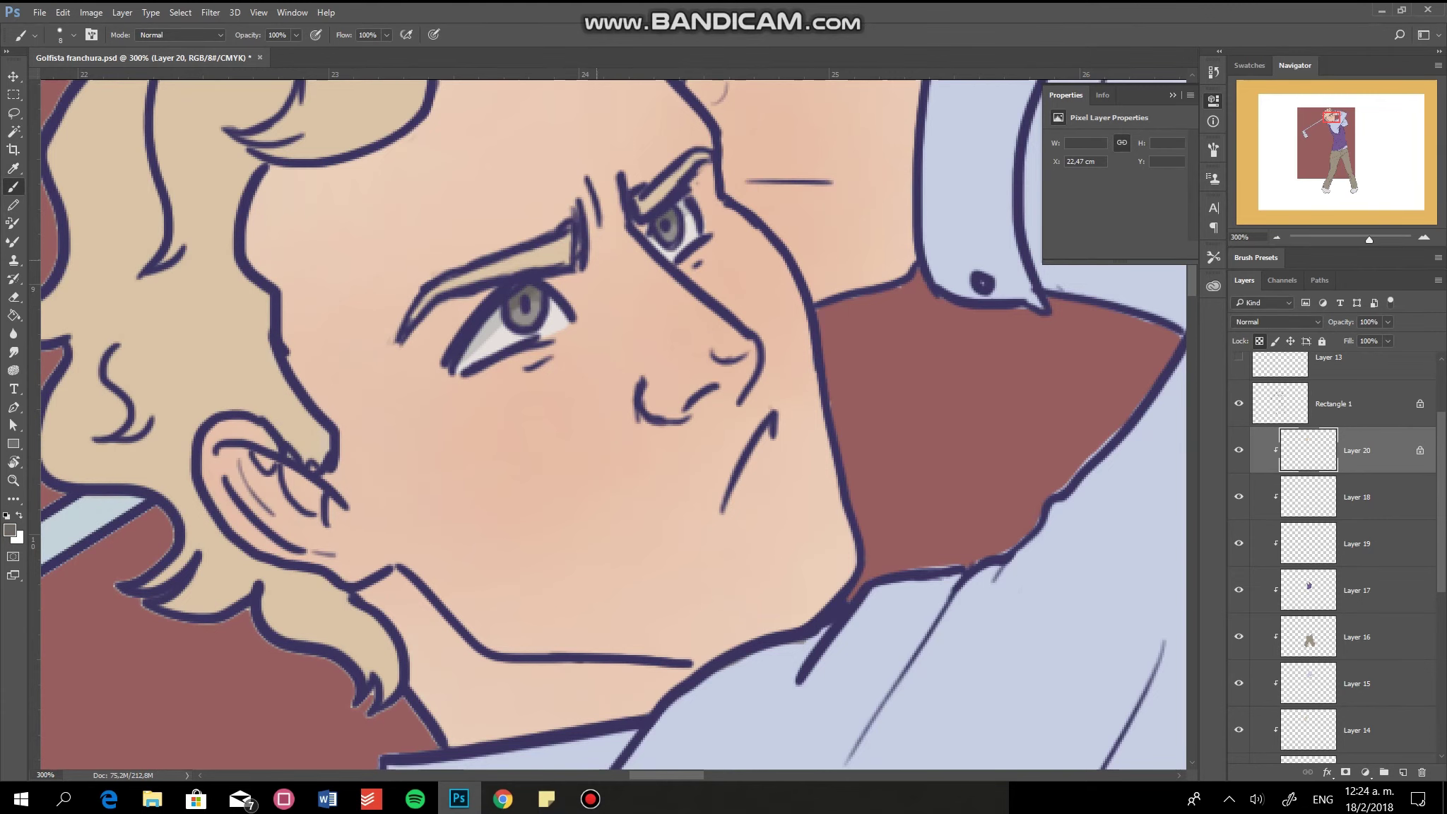
# Paint soft pink blush on the left cheek, the side of the nose and under the right eye
pyautogui.click(10, 530)
pyautogui.press('Return')
pyautogui.press(']')
pyautogui.press(']')
pyautogui.press(']')
pyautogui.moveTo(678, 325); pyautogui.dragTo(728, 381)
pyautogui.moveTo(459, 385); pyautogui.dragTo(502, 445)
pyautogui.moveTo(721, 240); pyautogui.dragTo(753, 286)
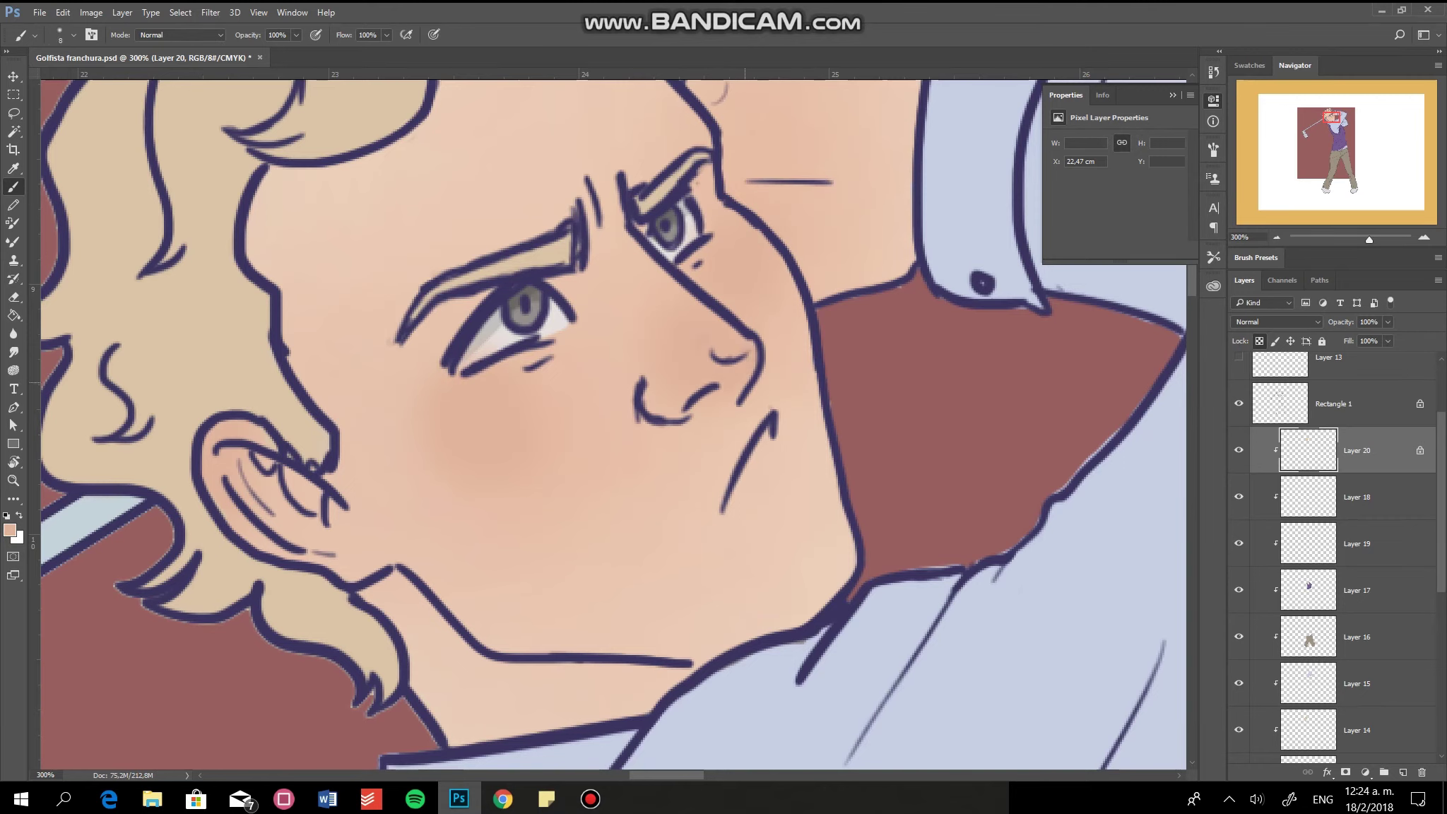
# Zoom out and start grey shading under the left shoe on Layer 18
pyautogui.hotkey('ctrl', '-')
pyautogui.hotkey('ctrl', '-')
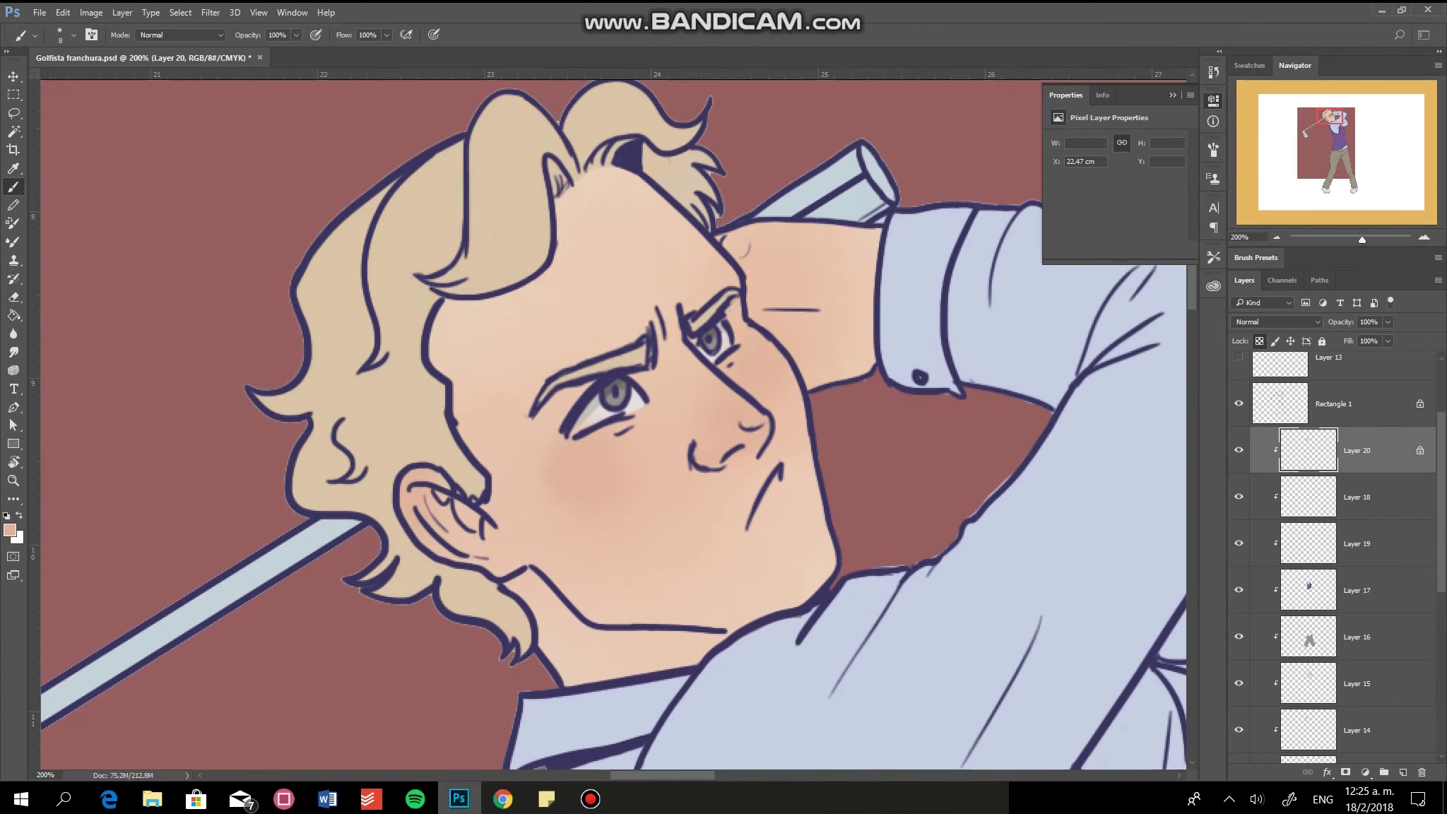
pyautogui.scroll(-10, 614, 424)
pyautogui.hotkey('alt', '[')
pyautogui.moveTo(566, 283); pyautogui.dragTo(461, 530)
pyautogui.click(67, 35)
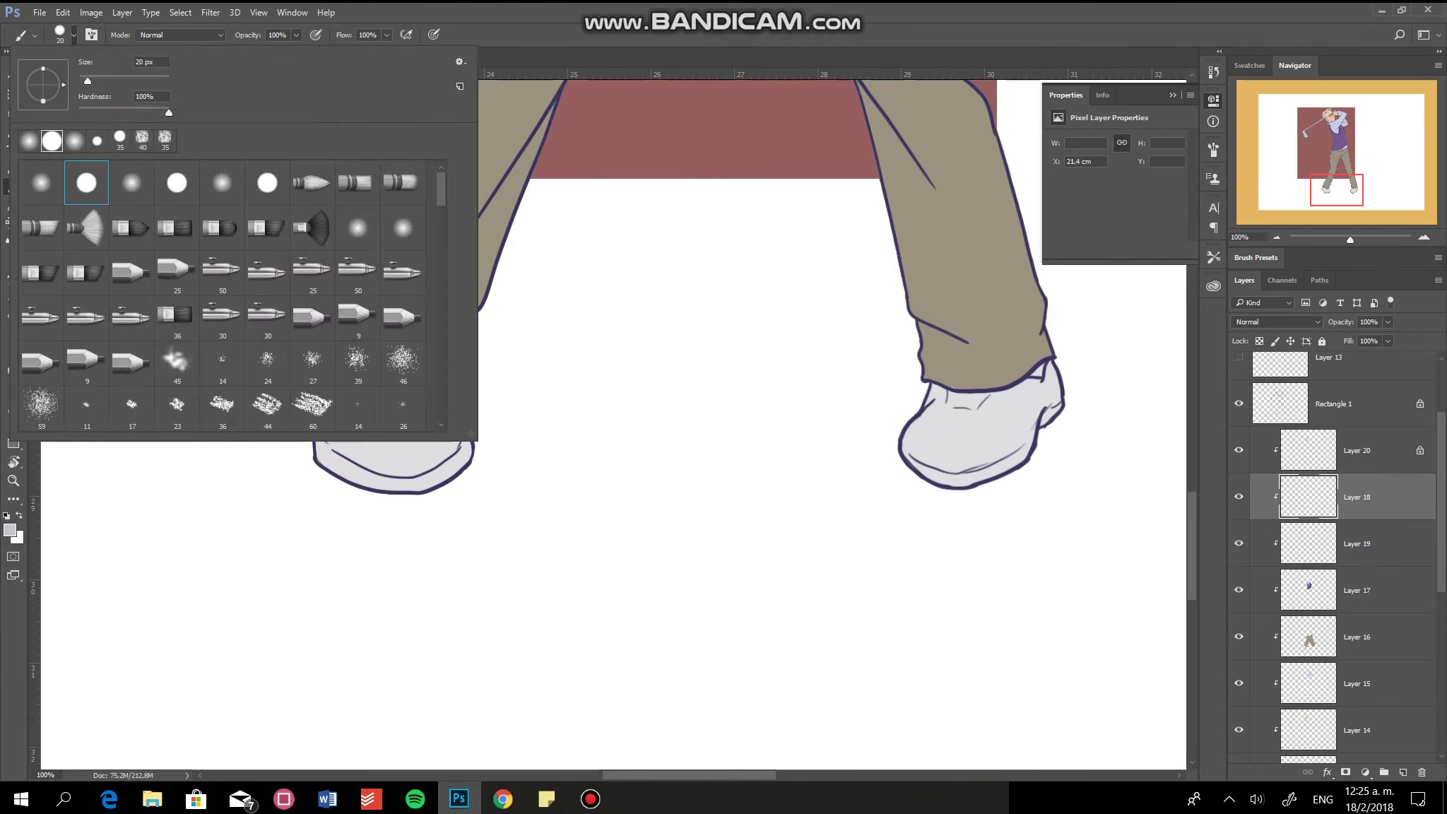
# Paint grey shading on both shoes below the trouser hems, tidying between Layers 18 and 19 with the Eraser
pyautogui.press('Return')
pyautogui.moveTo(314, 453); pyautogui.dragTo(463, 472)
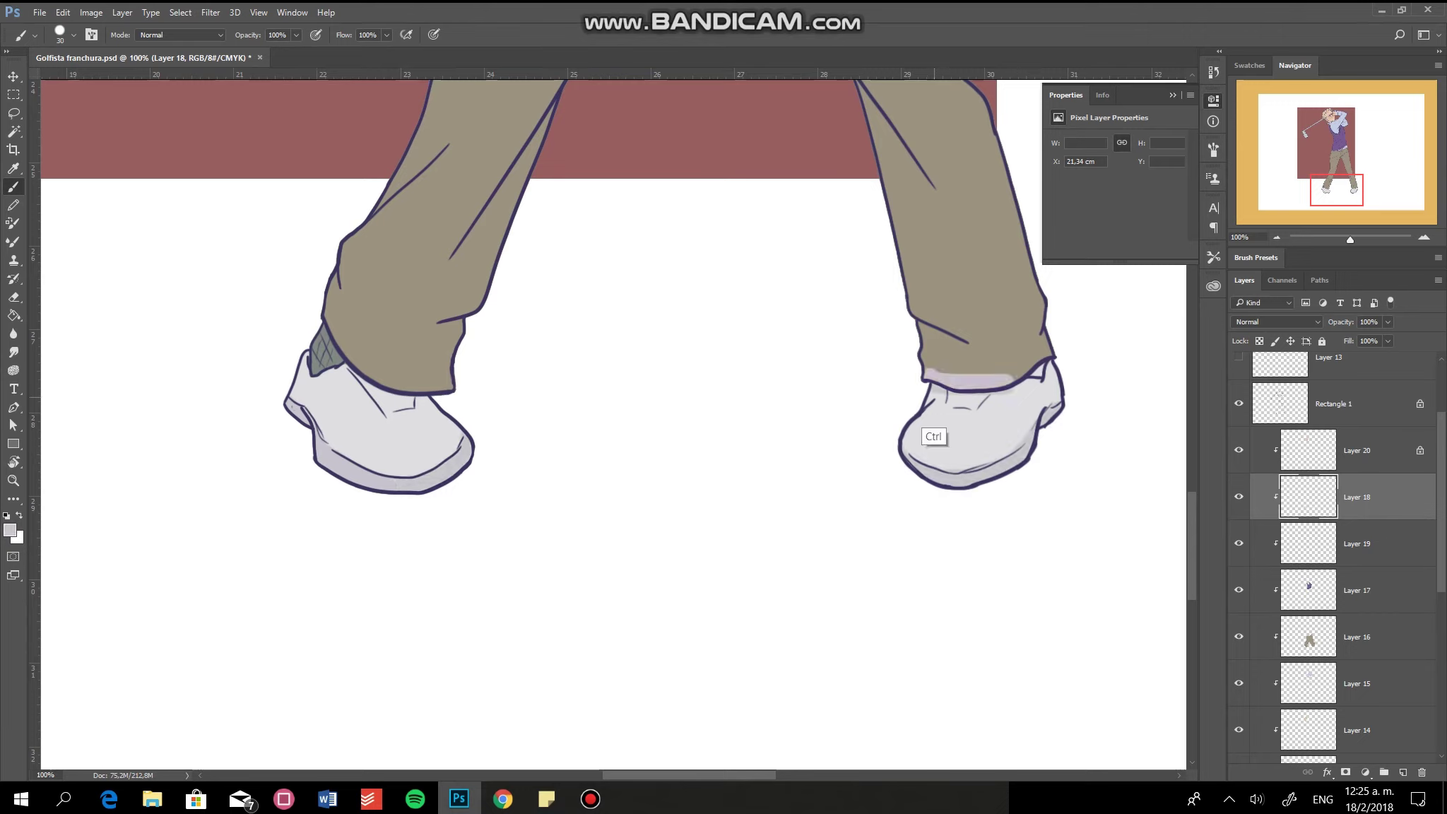
pyautogui.moveTo(340, 373); pyautogui.dragTo(439, 413)
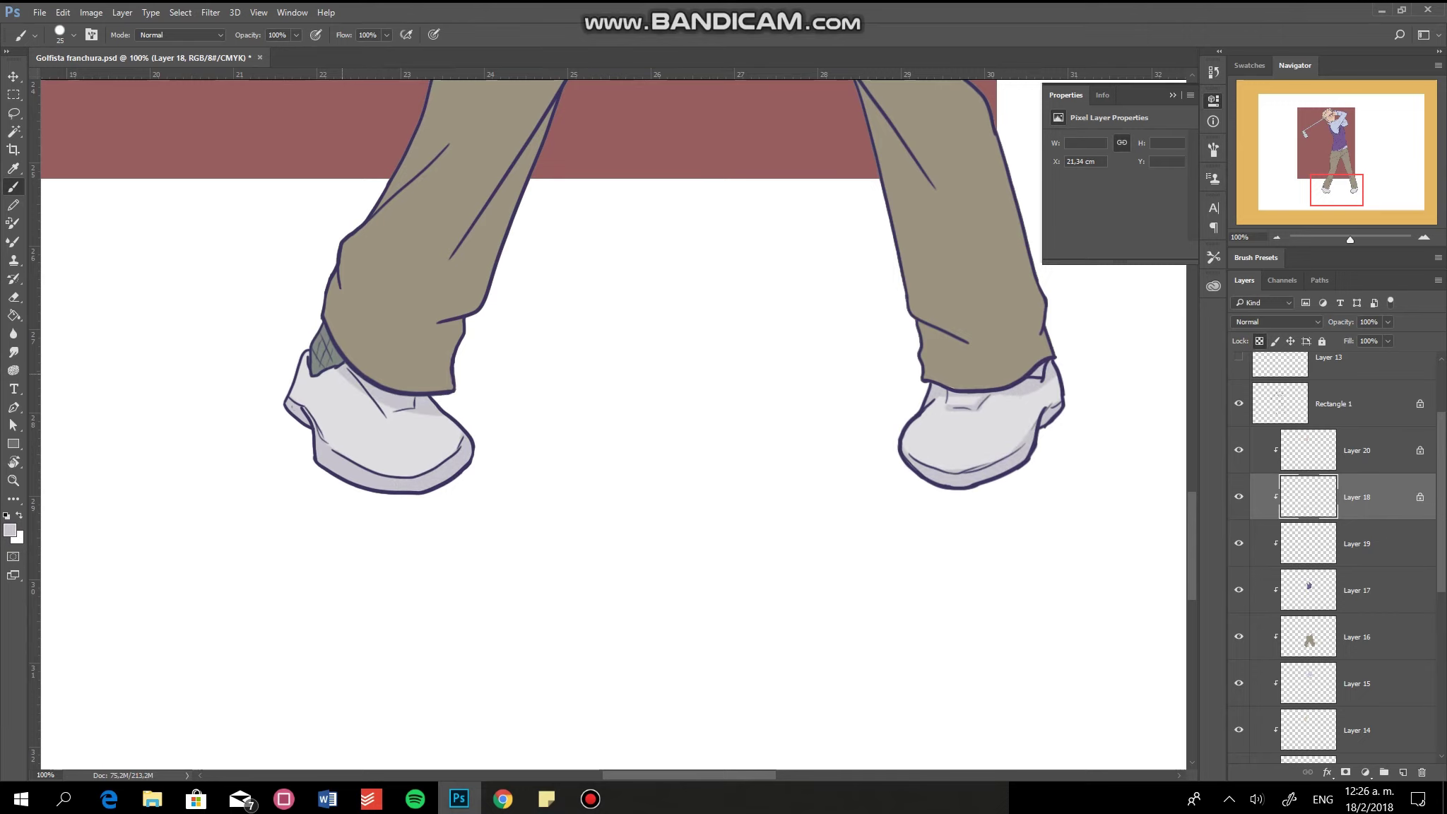
pyautogui.hotkey('alt', '[')
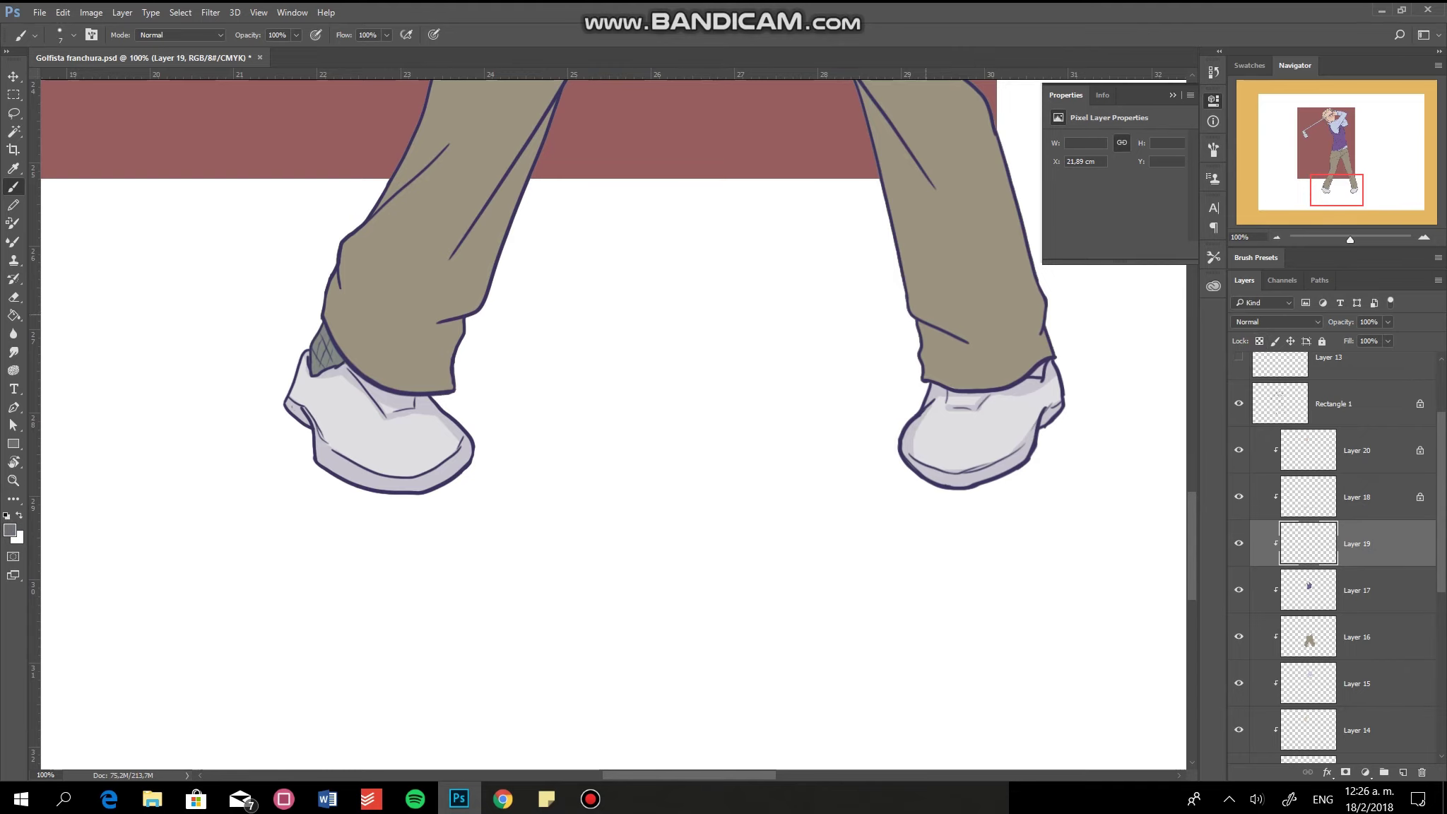
pyautogui.hotkey('alt', ']')
pyautogui.press('e')
pyautogui.hotkey('alt', '[')
pyautogui.press('b')
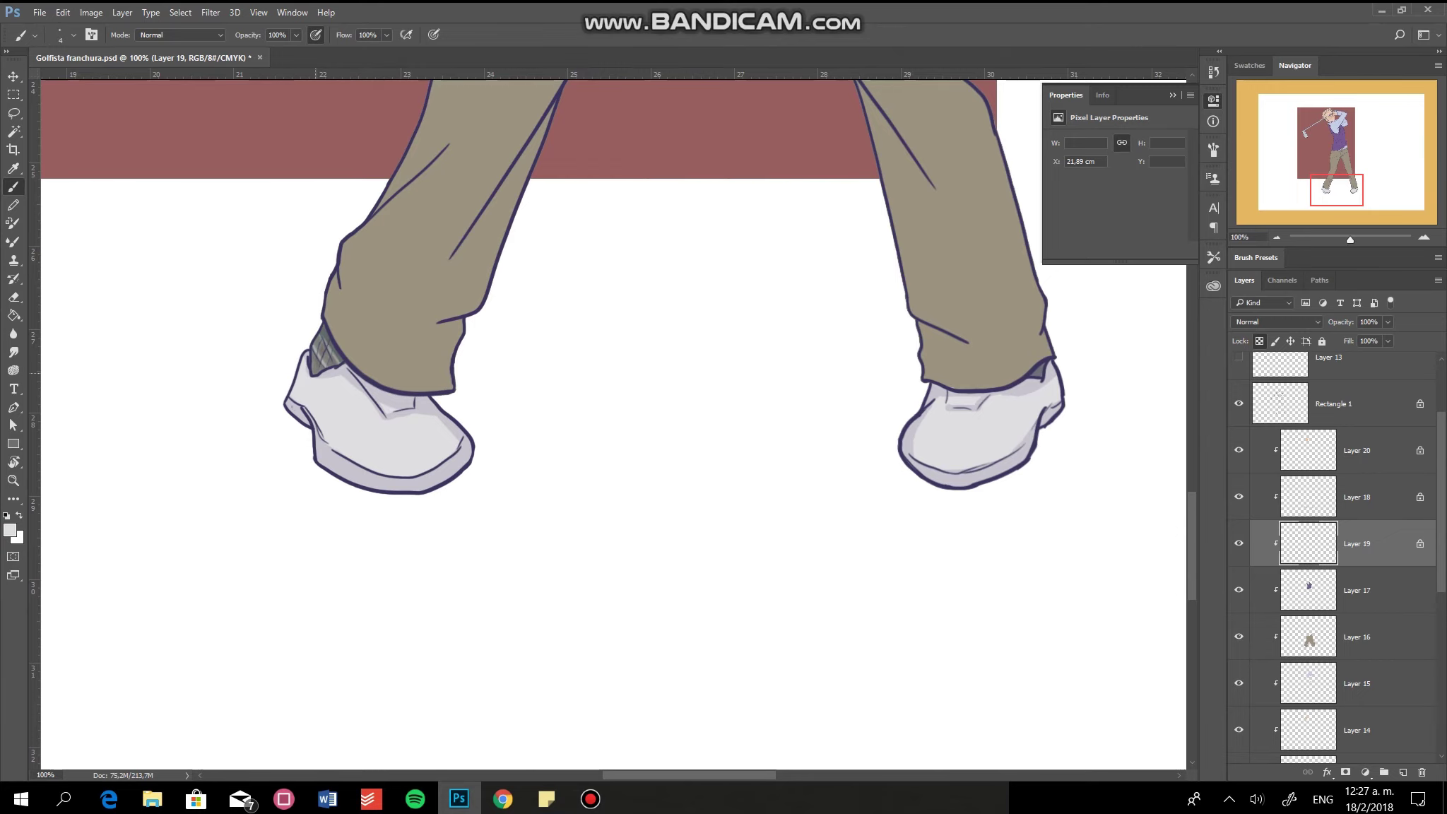
pyautogui.hotkey('ctrl', '-')
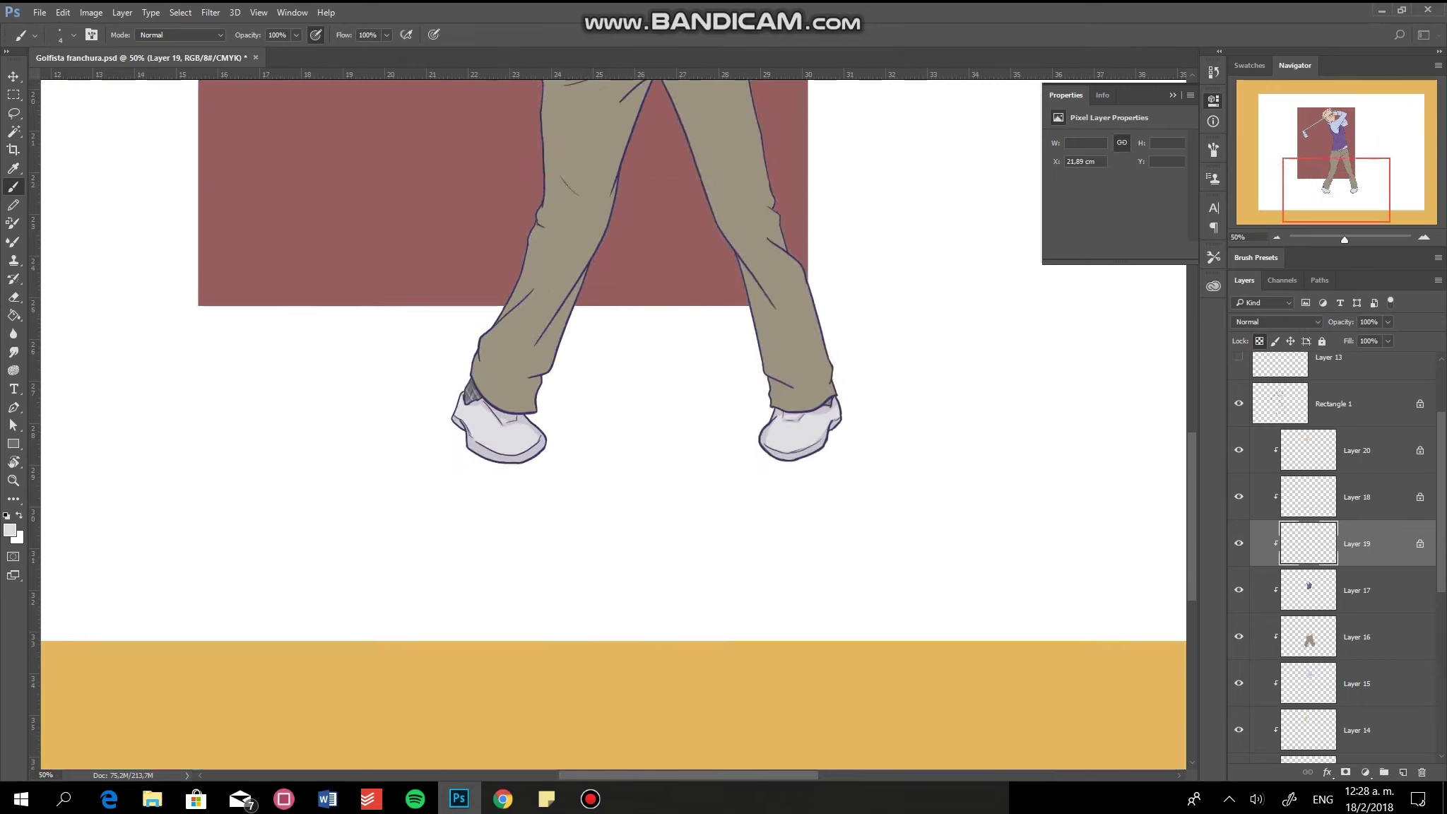
# Shade the right side of the purple vest with a darker purple on Layer 17
pyautogui.scroll(10, 614, 424)
pyautogui.hotkey('alt', '[')
pyautogui.click(10, 530)
pyautogui.click(636, 459)
pyautogui.press('Return')
pyautogui.moveTo(684, 353); pyautogui.dragTo(685, 459)
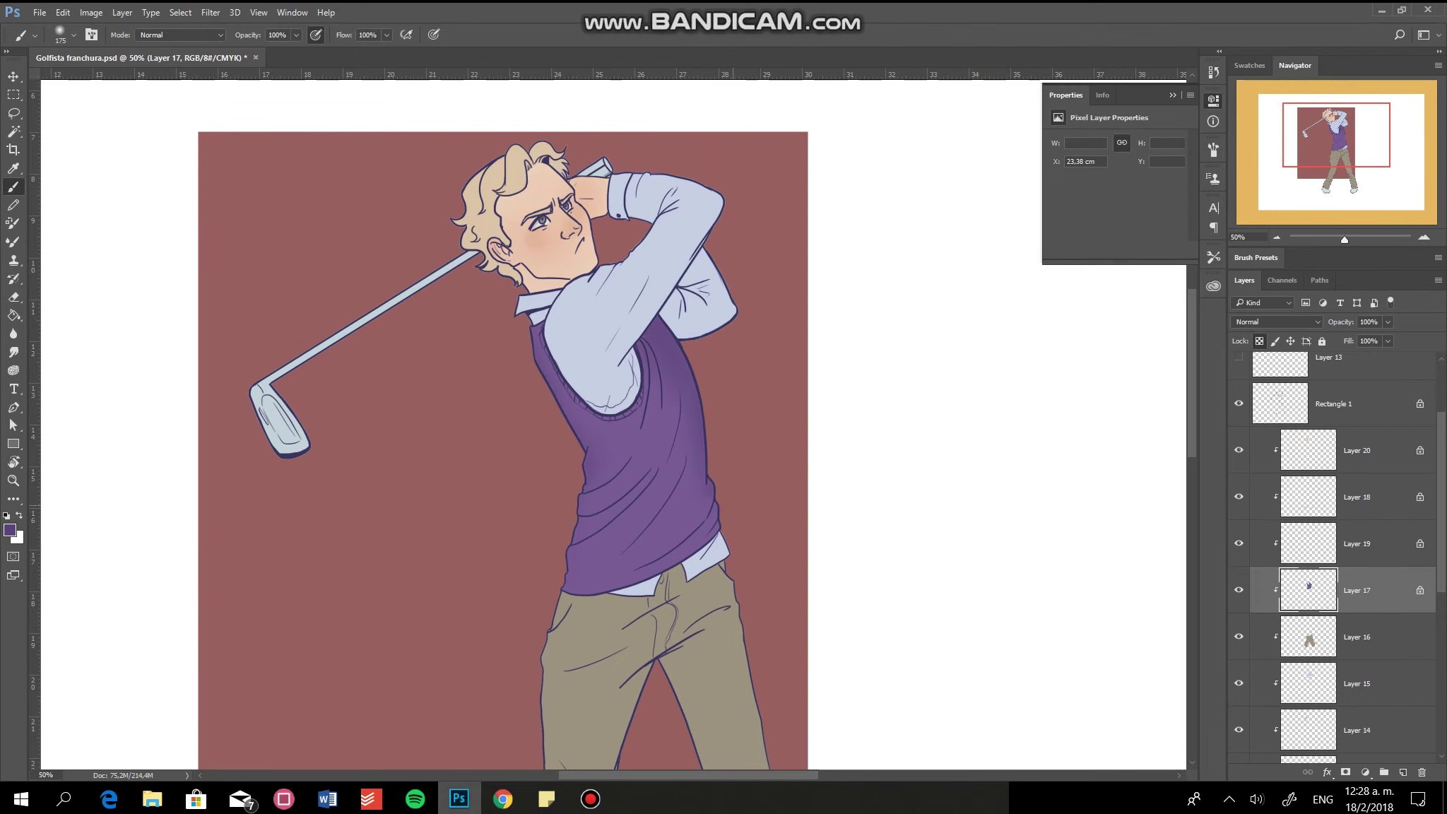
# Shade the light-blue shirt sleeve on Layer 15 with a slightly darker blue
pyautogui.click(10, 530)
pyautogui.click(304, 330)
pyautogui.press('Return')
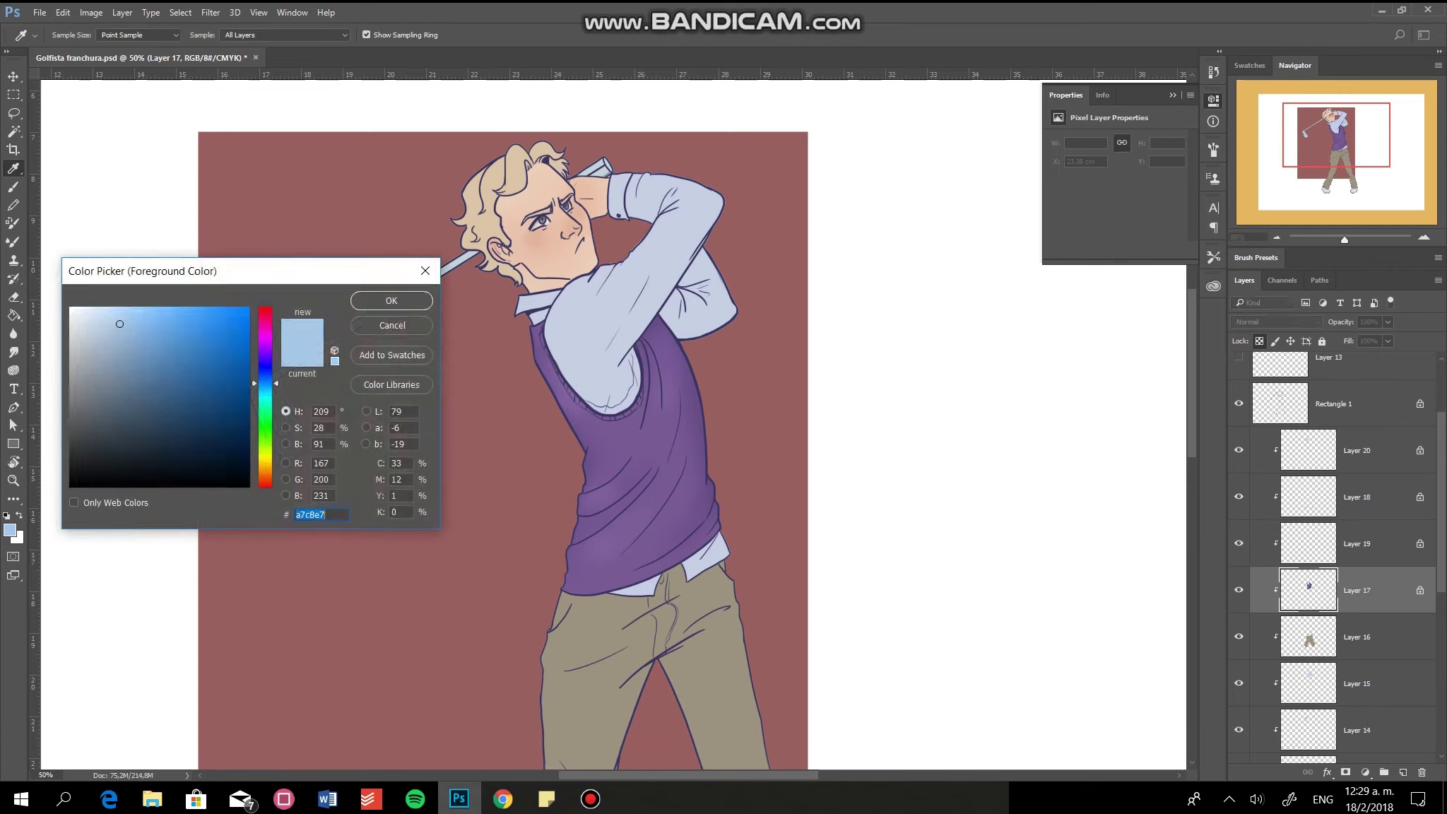
pyautogui.press('Return')
pyautogui.press('b')
pyautogui.click(10, 530)
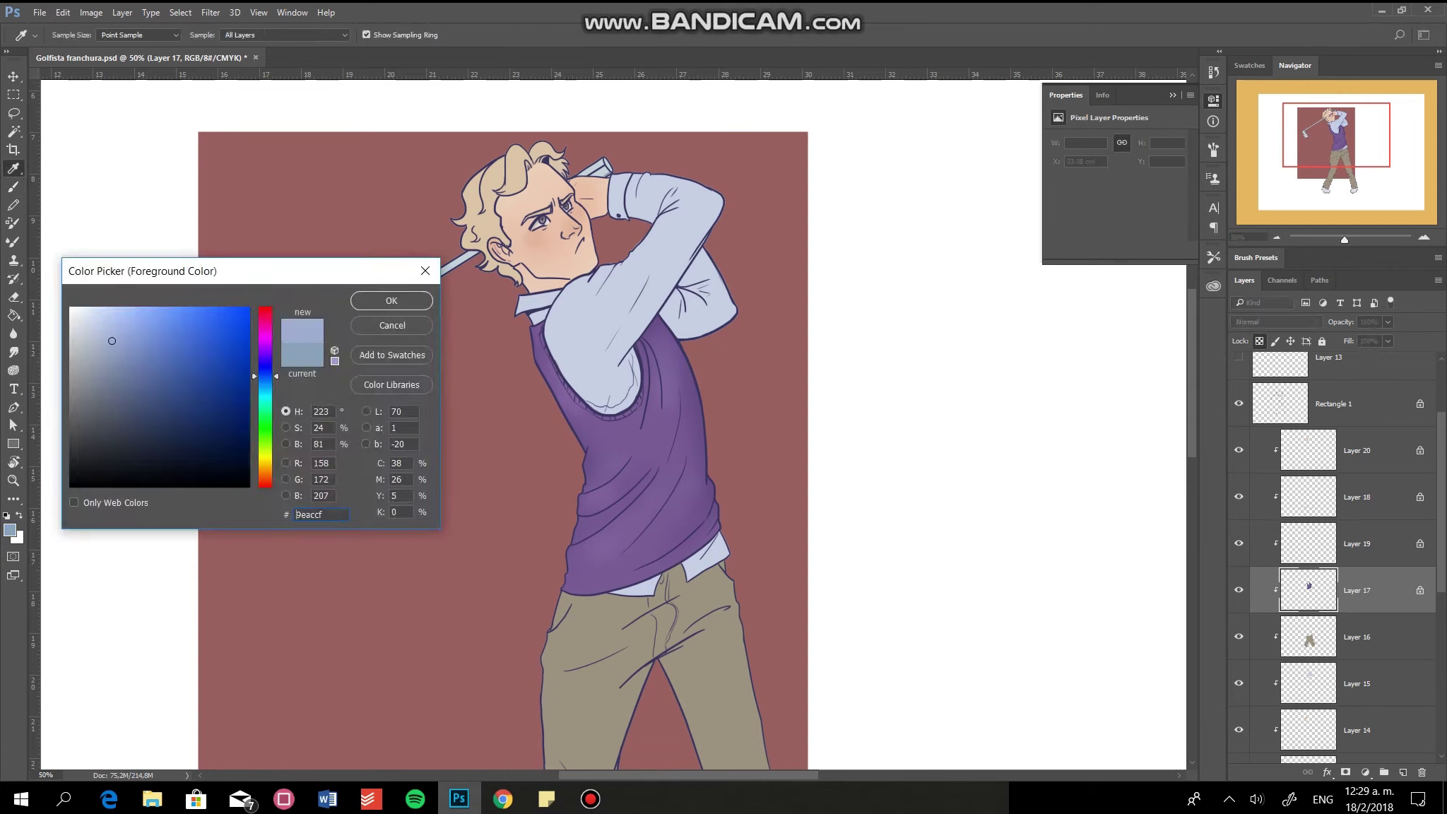
pyautogui.press('Return')
pyautogui.click(1309, 683)
pyautogui.click(10, 530)
pyautogui.press('Return')
pyautogui.moveTo(582, 290); pyautogui.dragTo(687, 295)
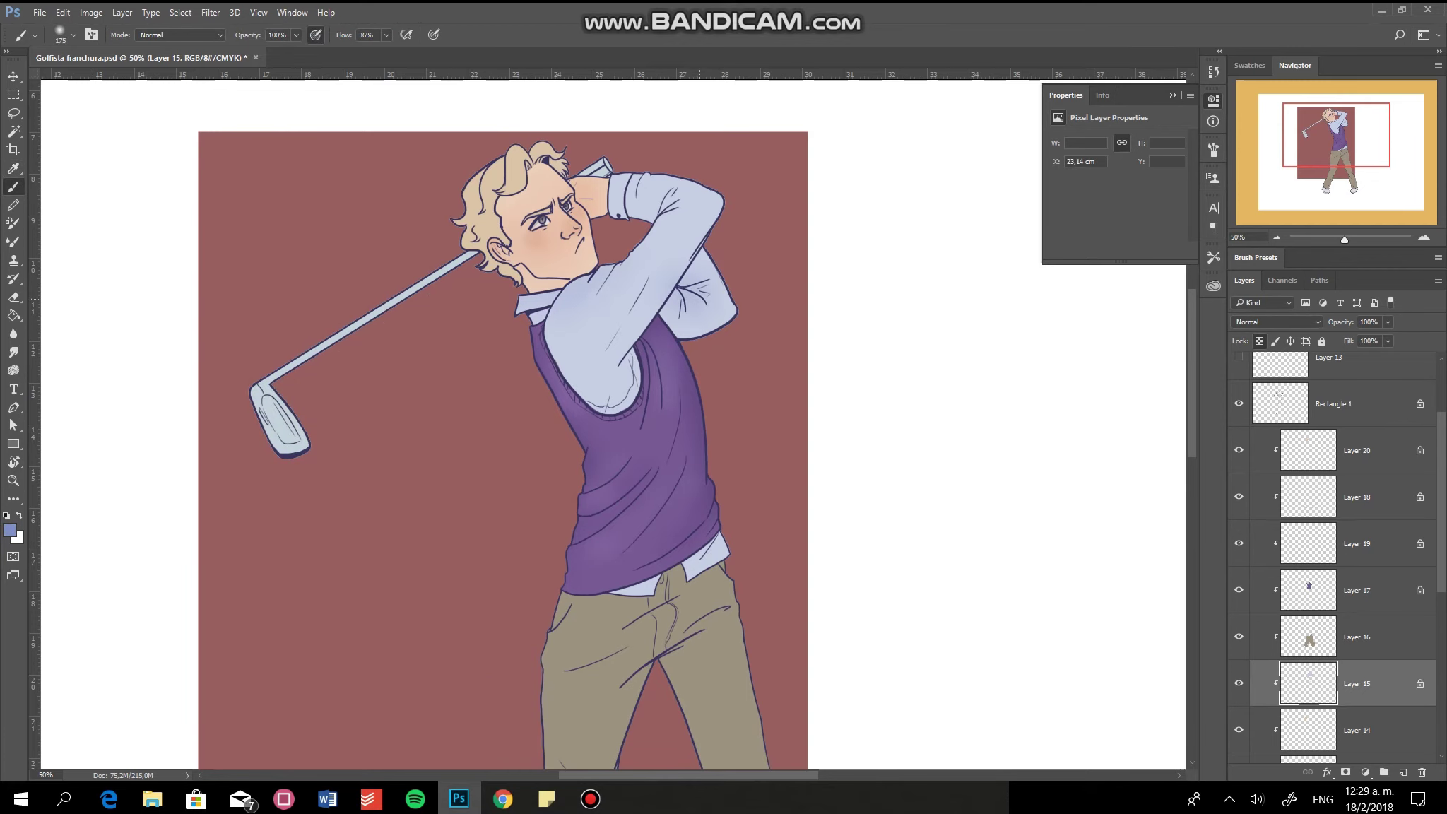
pyautogui.moveTo(642, 208); pyautogui.dragTo(608, 378)
# Select the trousers layer, Layer 16, and pick darker and golden tan shading colours from the khaki
pyautogui.press('[')
pyautogui.press('[')
pyautogui.press('[')
pyautogui.keyDown('alt'); pyautogui.click(637, 337); pyautogui.keyUp('alt')
pyautogui.scroll(-3, 608, 424)
pyautogui.click(10, 530)
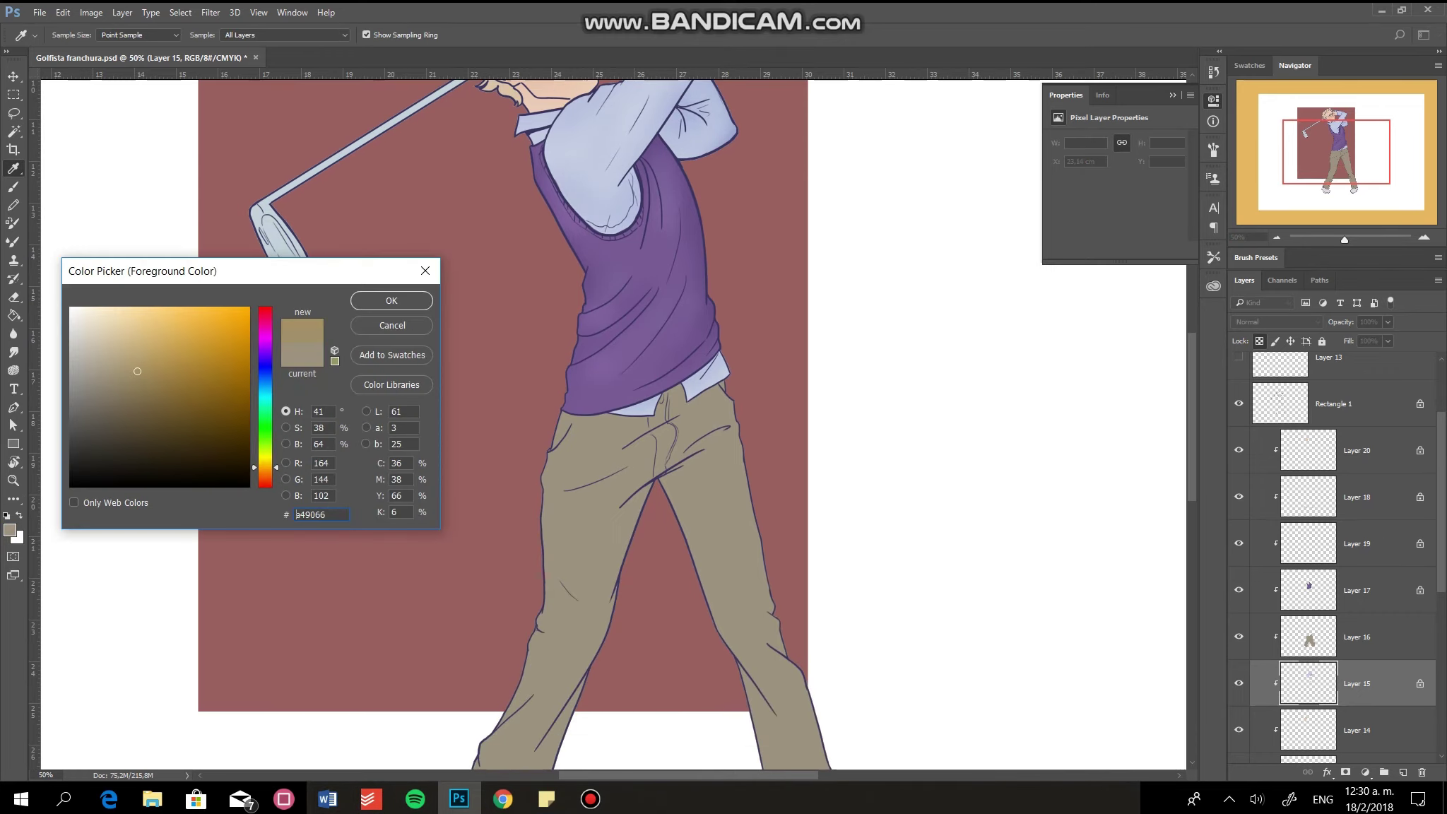
pyautogui.press('Return')
pyautogui.scroll(-2, 608, 424)
pyautogui.click(1308, 637)
pyautogui.click(10, 530)
pyautogui.press('Return')
pyautogui.click(10, 530)
pyautogui.press('Return')
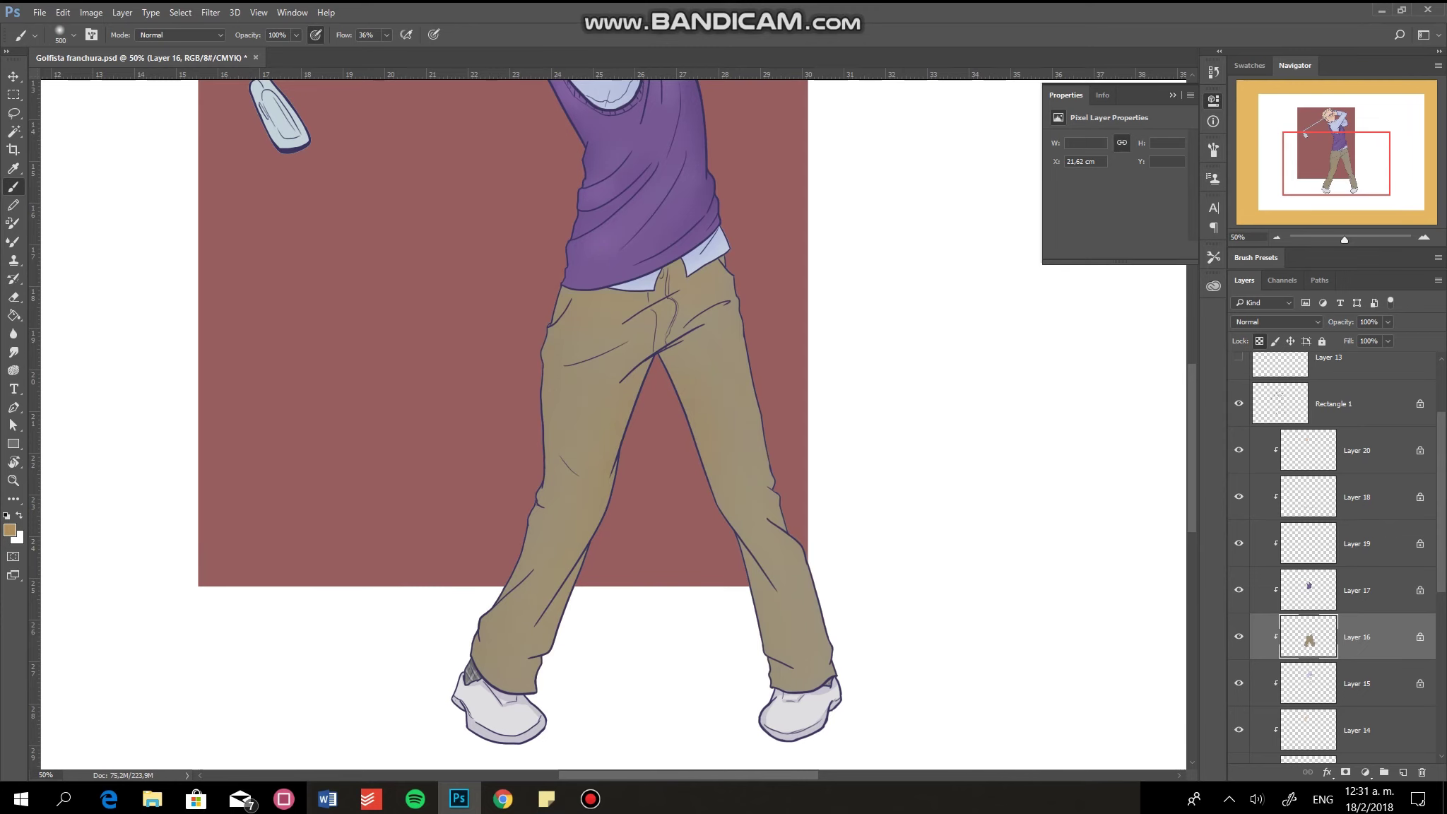
pyautogui.hotkey('ctrl', '-')
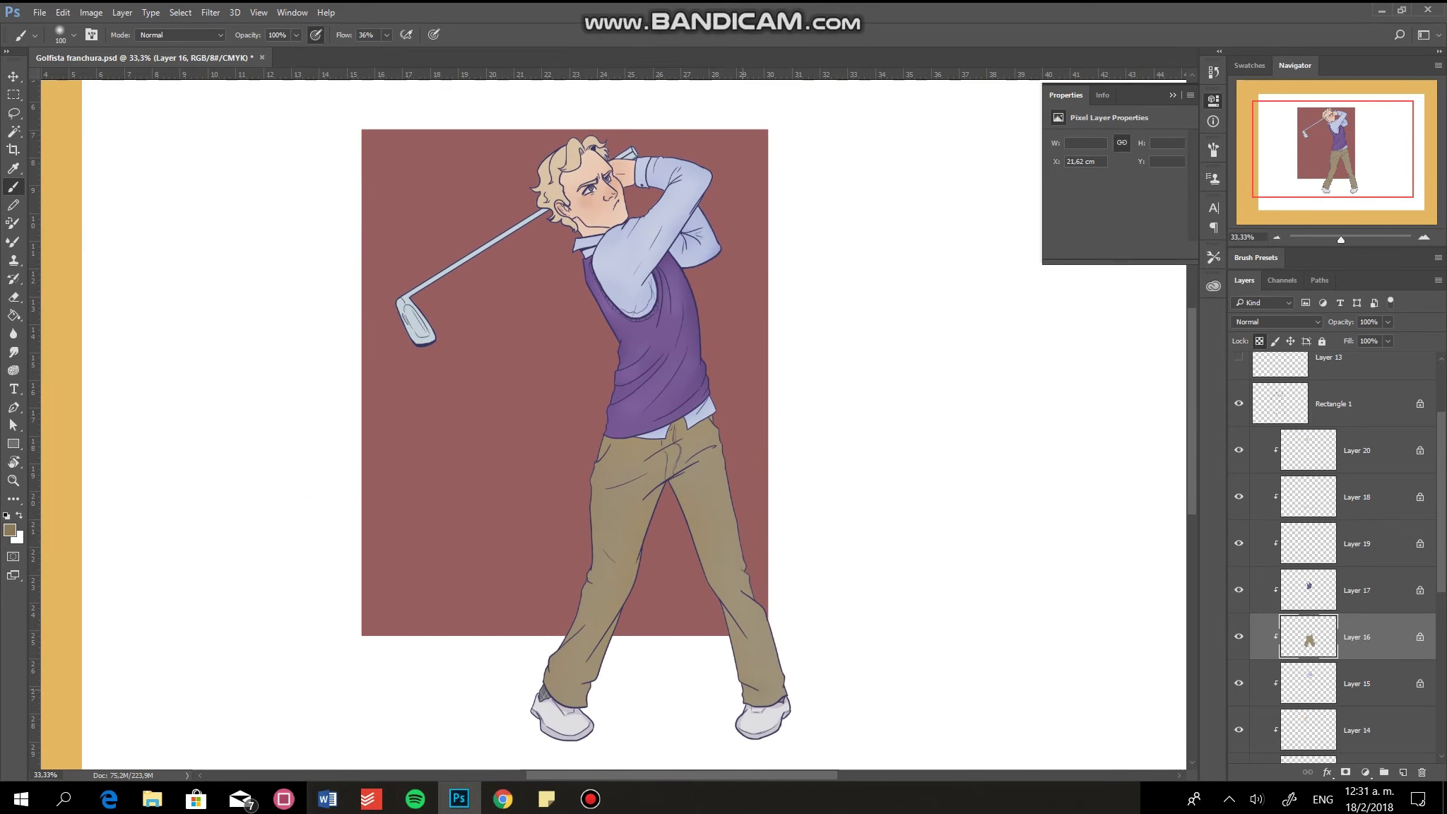
pyautogui.hotkey('ctrl', '+')
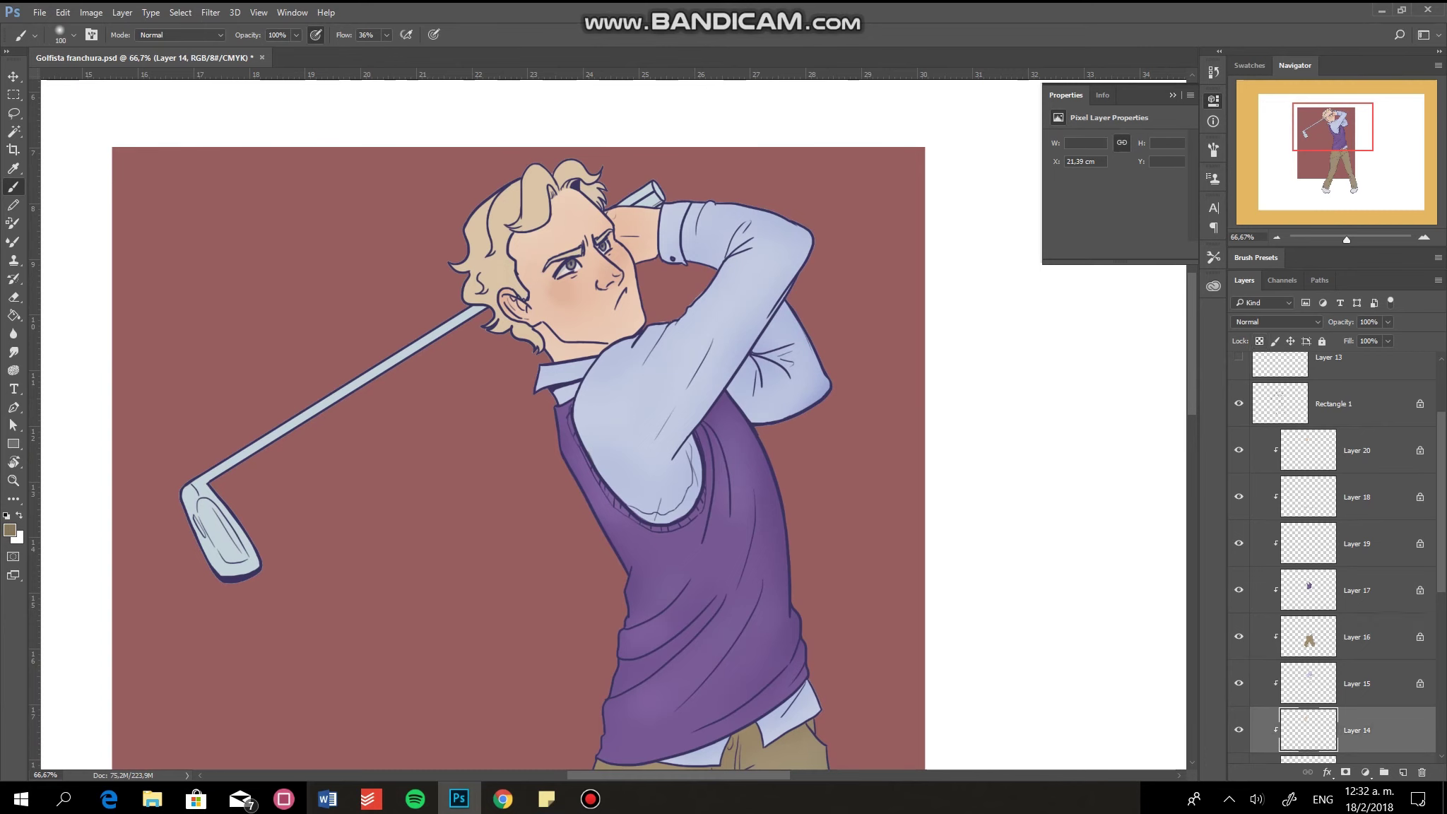
# Select the hair layer, Layer 14, and choose a darker tan for hair shading
pyautogui.click(10, 530)
pyautogui.press('Return')
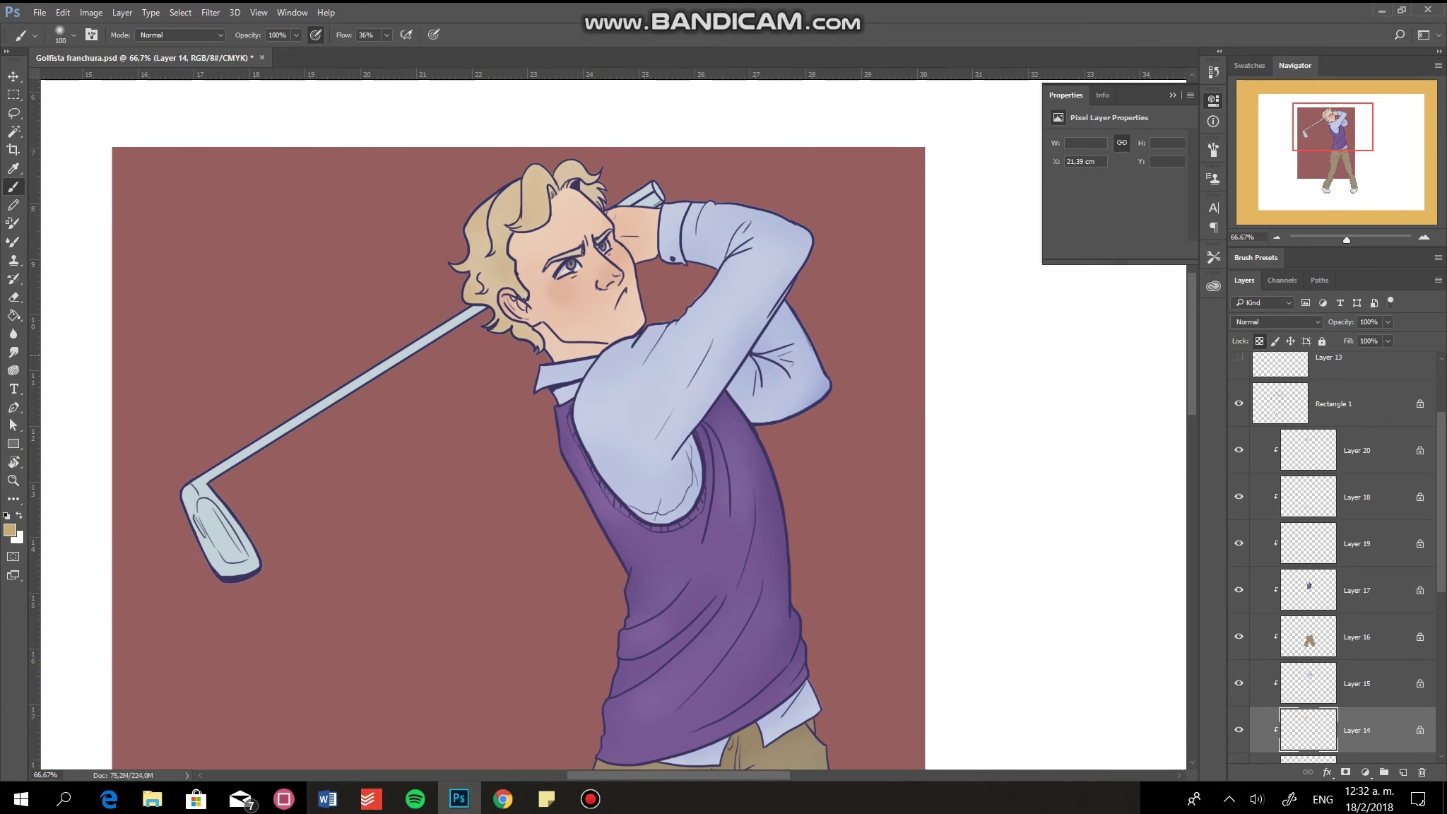
pyautogui.click(10, 530)
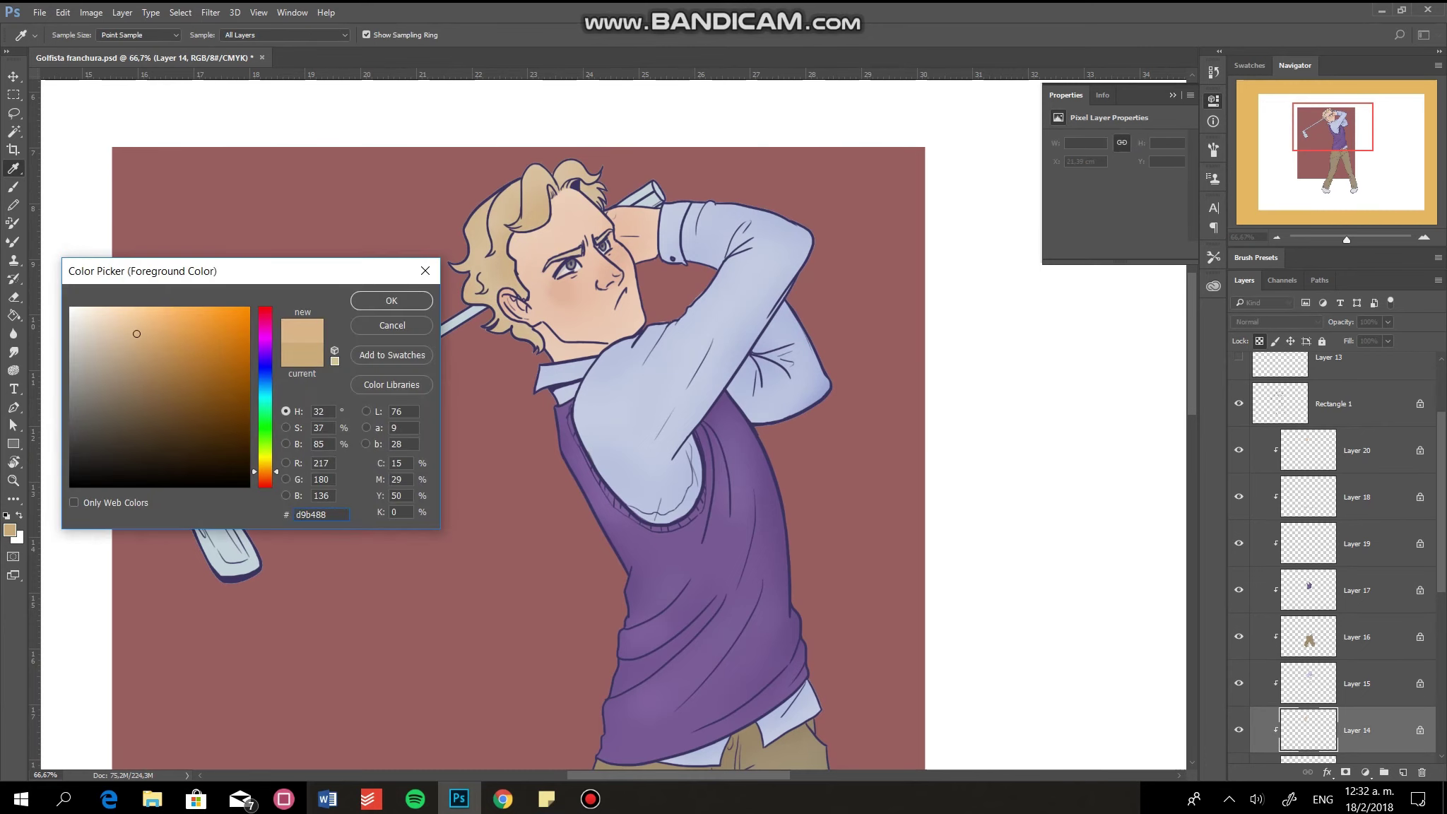
pyautogui.press('Return')
pyautogui.click(10, 530)
pyautogui.press('Return')
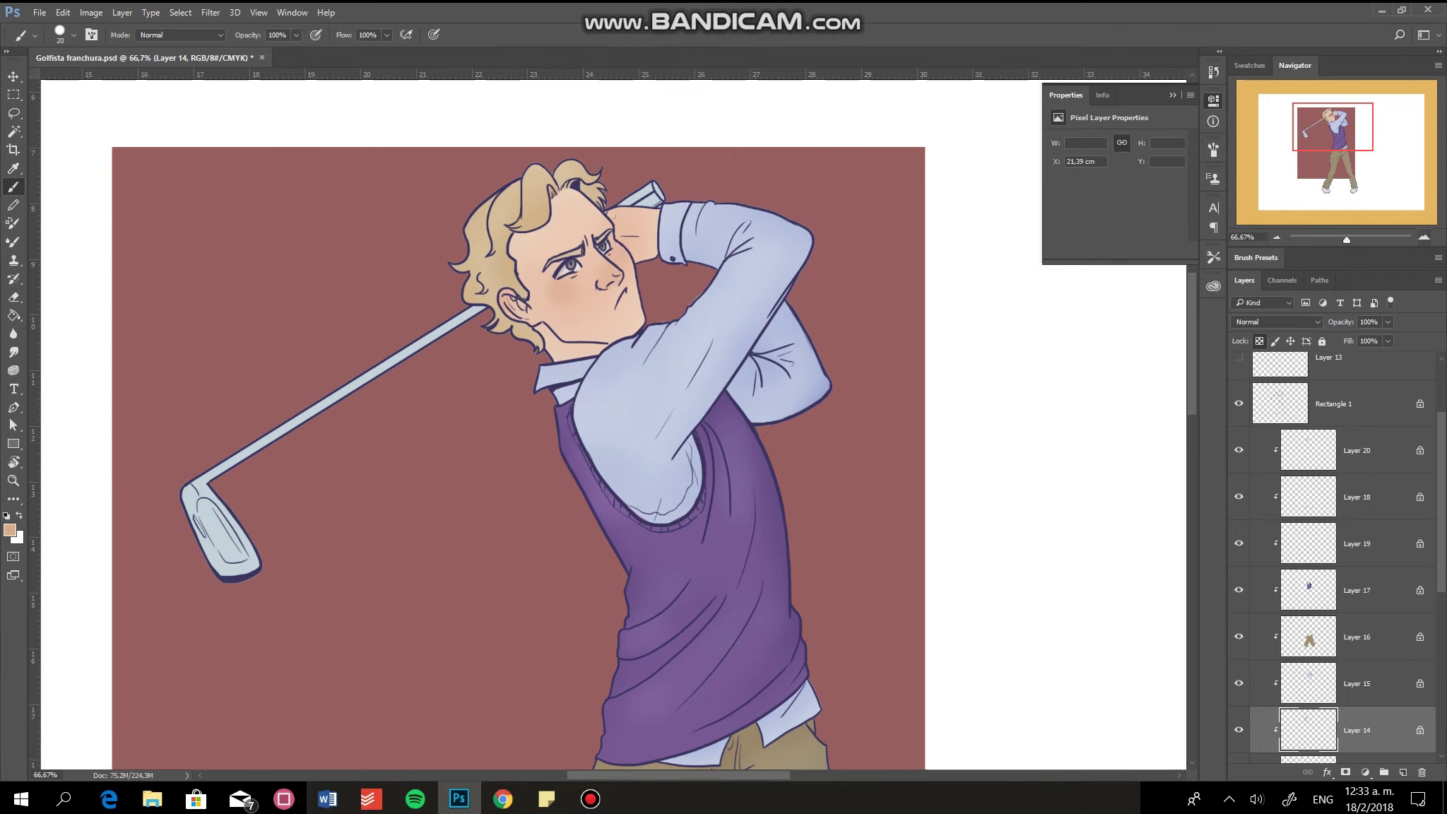
pyautogui.hotkey('ctrl', '+')
pyautogui.hotkey('ctrl', '+')
pyautogui.click(10, 530)
pyautogui.press('Return')
pyautogui.press('b')
# Paint darker tan shading strands through the blond hair and near the ear
pyautogui.moveTo(361, 343)
pyautogui.mouseDown()
pyautogui.moveTo(373, 364)
pyautogui.moveTo(495, 388)
pyautogui.mouseUp()
pyautogui.moveTo(466, 335); pyautogui.dragTo(519, 408)
pyautogui.moveTo(250, 474); pyautogui.dragTo(308, 453)
pyautogui.hscroll(-3, 614, 495)
pyautogui.scroll(-1, 1343, 565)
pyautogui.press('e')
pyautogui.press('b')
pyautogui.moveTo(424, 622)
pyautogui.mouseDown()
pyautogui.moveTo(467, 672)
pyautogui.moveTo(431, 643)
pyautogui.mouseUp()
# Pick a light blue-grey shading colour and move up to the shirt's colour layer with the Brush
pyautogui.hotkey('ctrl', '-')
pyautogui.press('[')
pyautogui.press('[')
pyautogui.press('[')
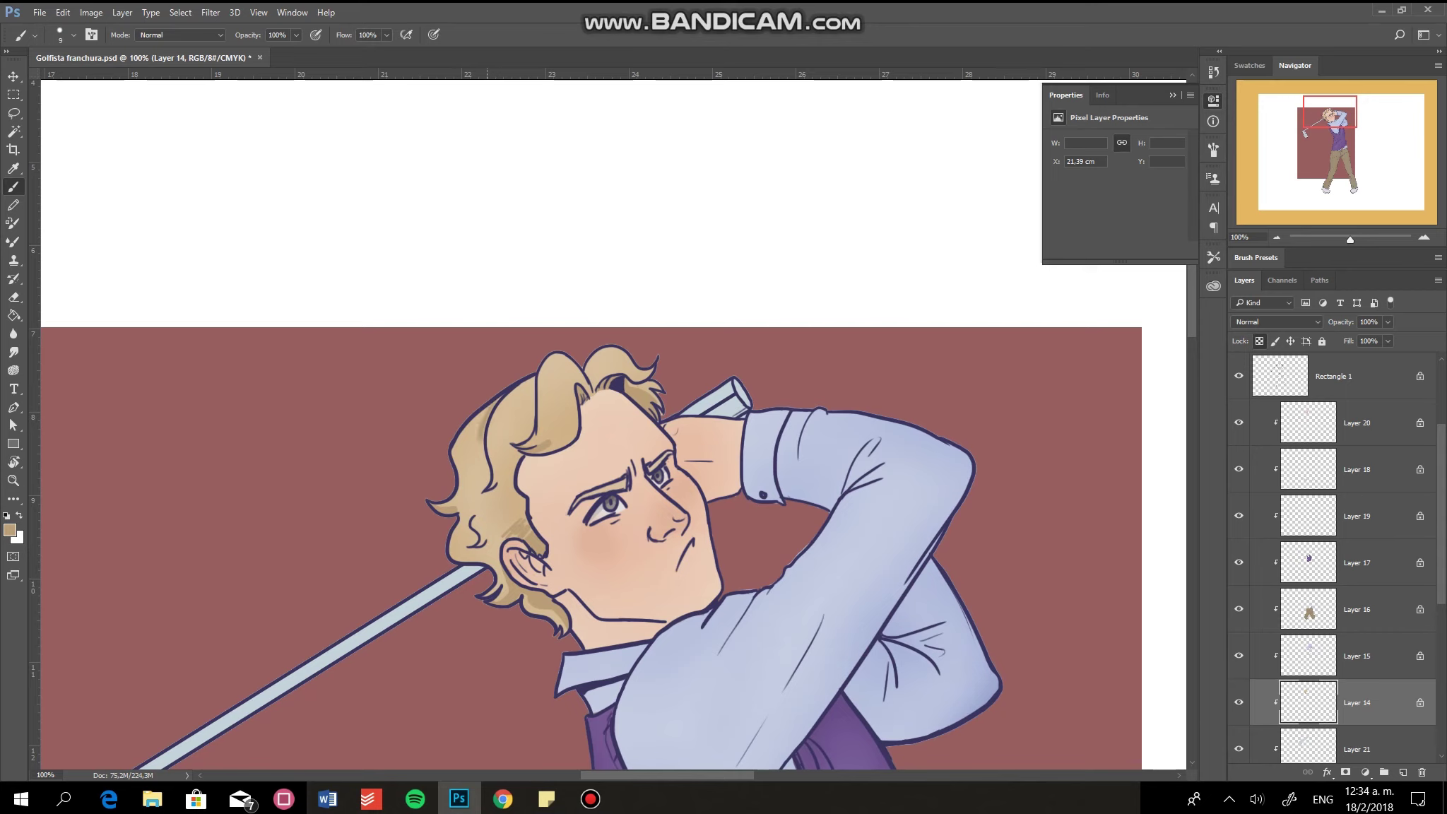
pyautogui.press('F5')
pyautogui.press('F5')
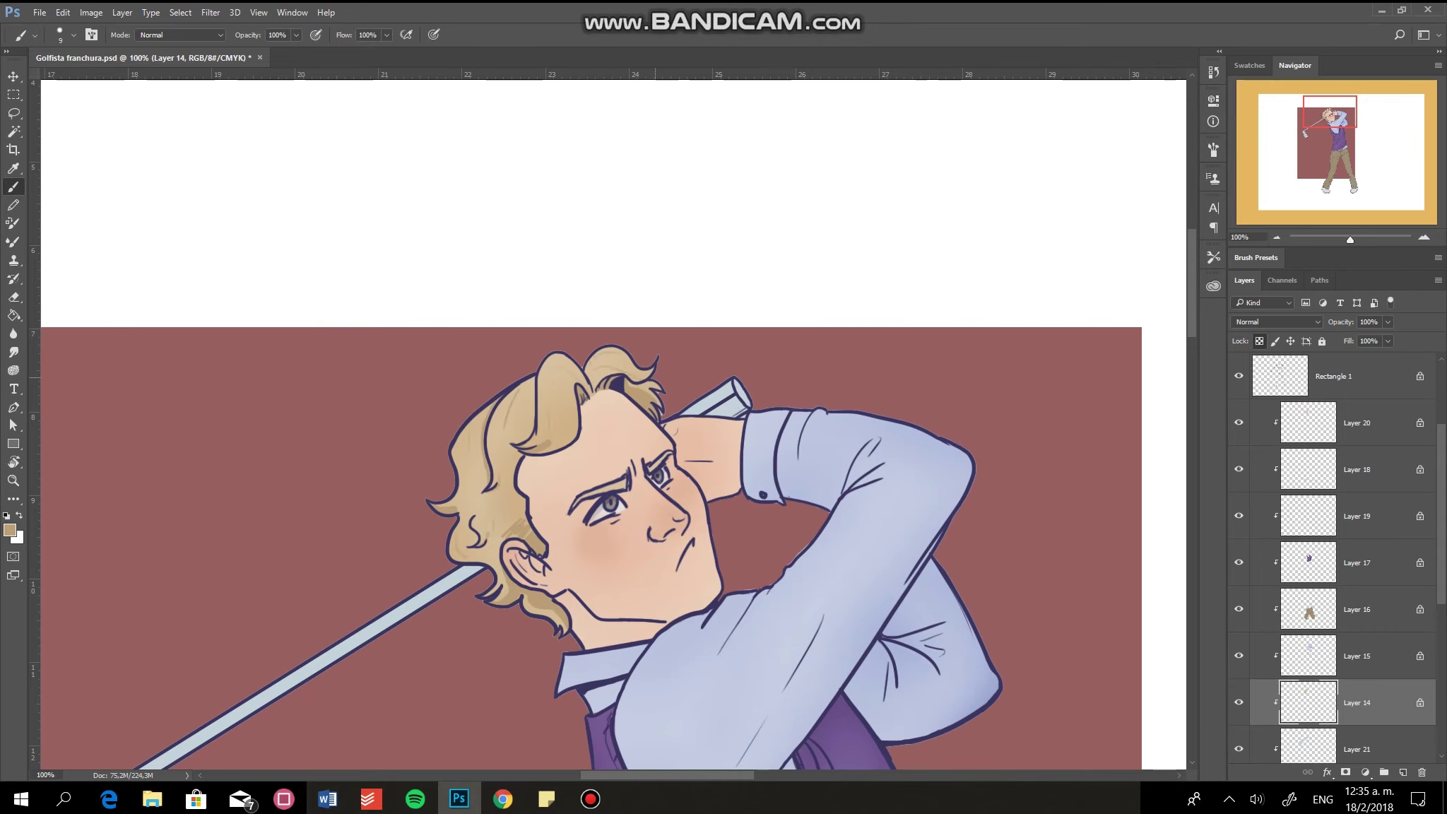
pyautogui.rightClick(501, 494)
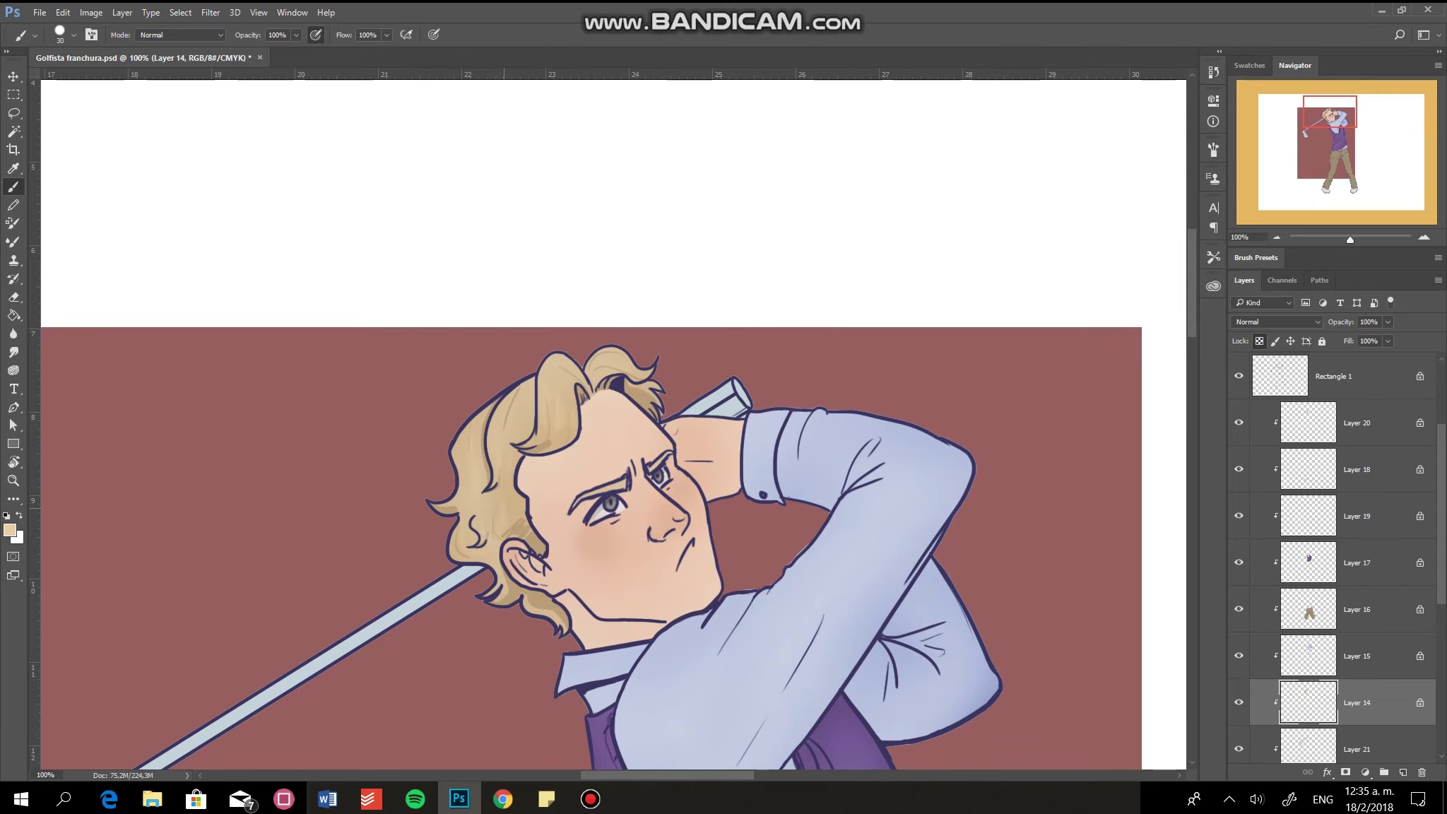
pyautogui.scroll(-3, 594, 495)
pyautogui.scroll(-3, 593, 495)
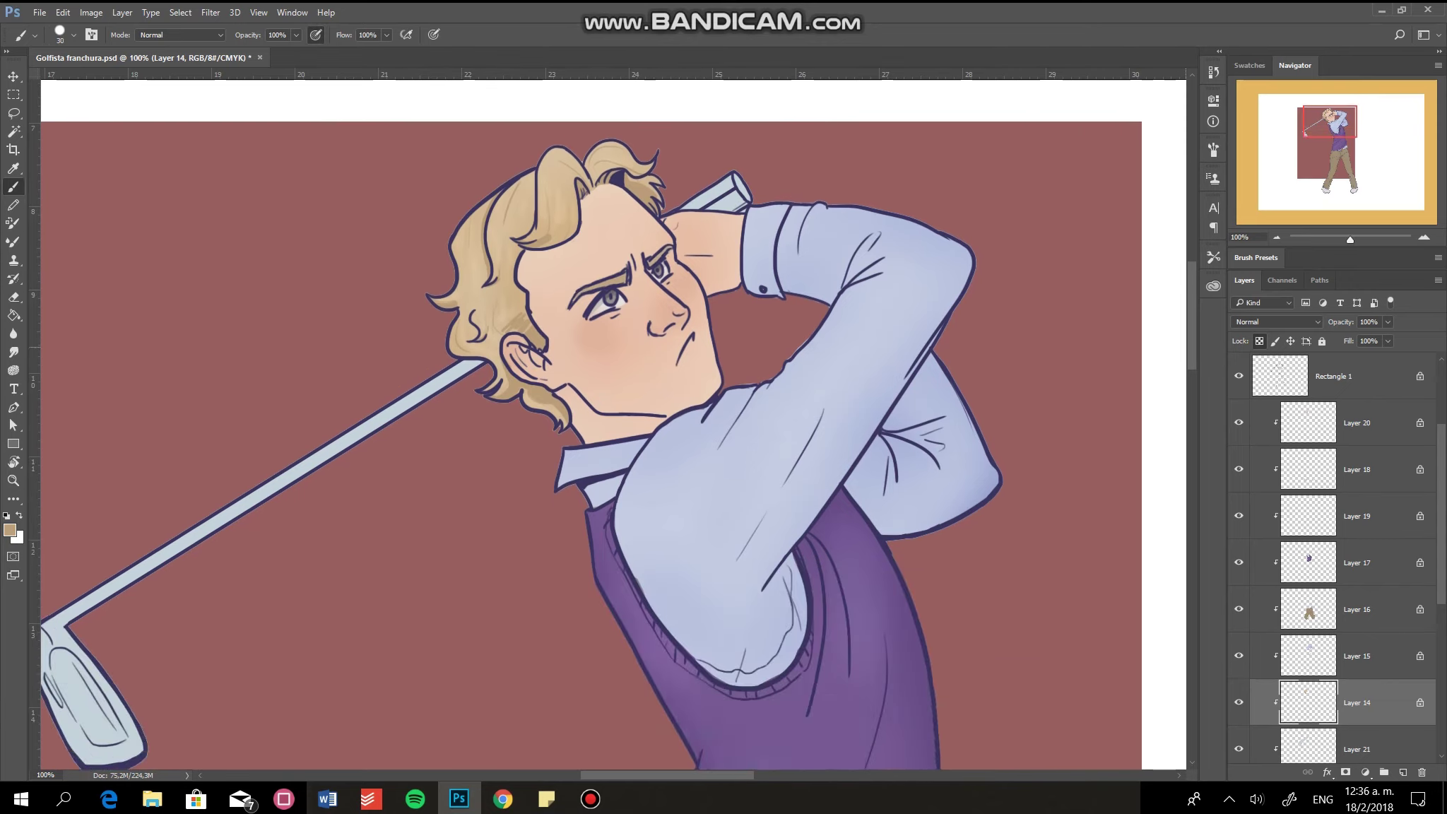
pyautogui.hotkey('ctrl', '-')
pyautogui.click(10, 530)
pyautogui.press('Return')
pyautogui.press('b')
pyautogui.hotkey('alt', ']')
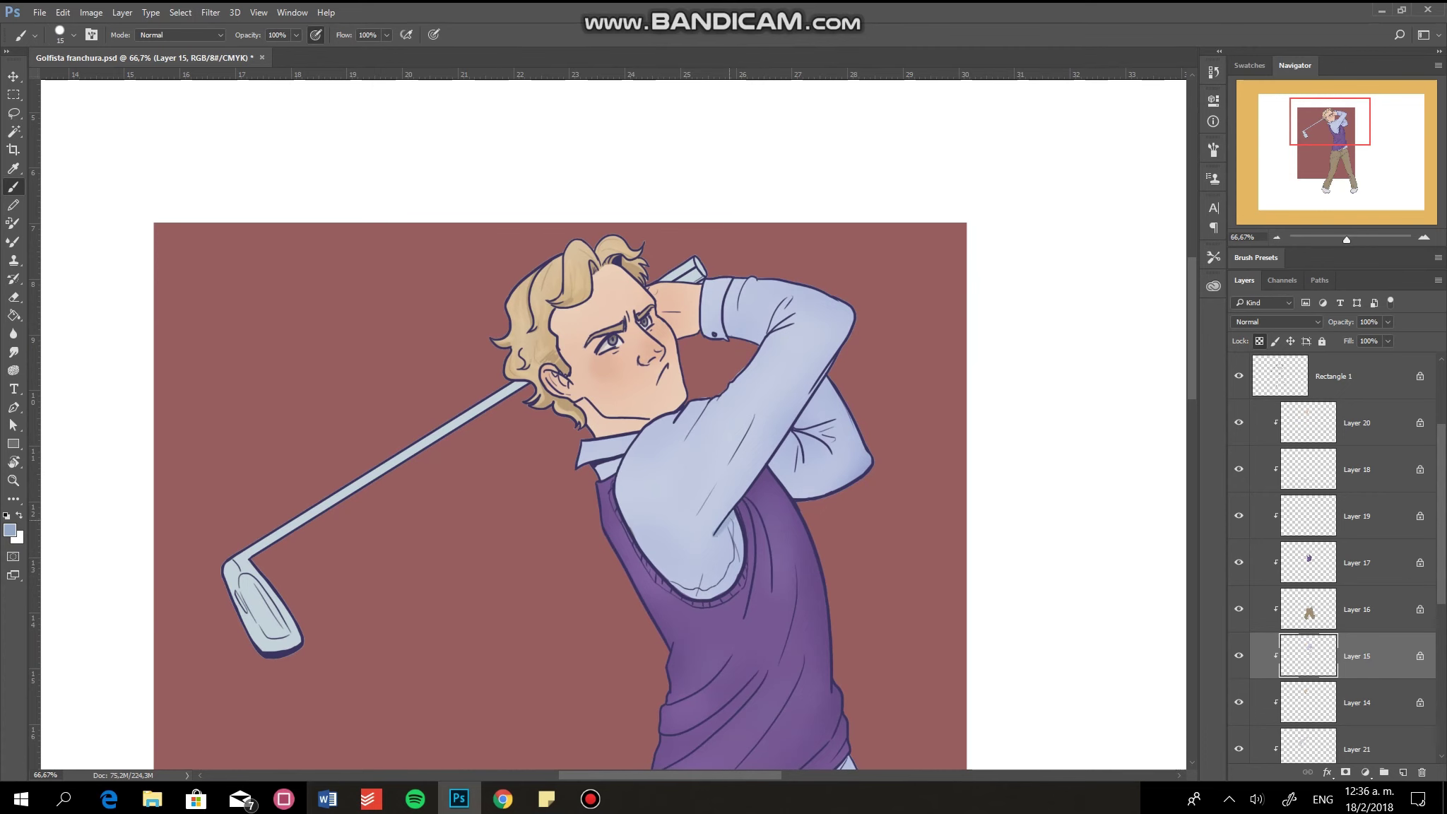
# Paint light blue shading strokes along the shirt sleeves and their small folds
pyautogui.hotkey('ctrl', '+')
pyautogui.hotkey('ctrl', '+')
pyautogui.moveTo(283, 212); pyautogui.dragTo(970, 693)
pyautogui.press(']')
pyautogui.press(']')
pyautogui.press(']')
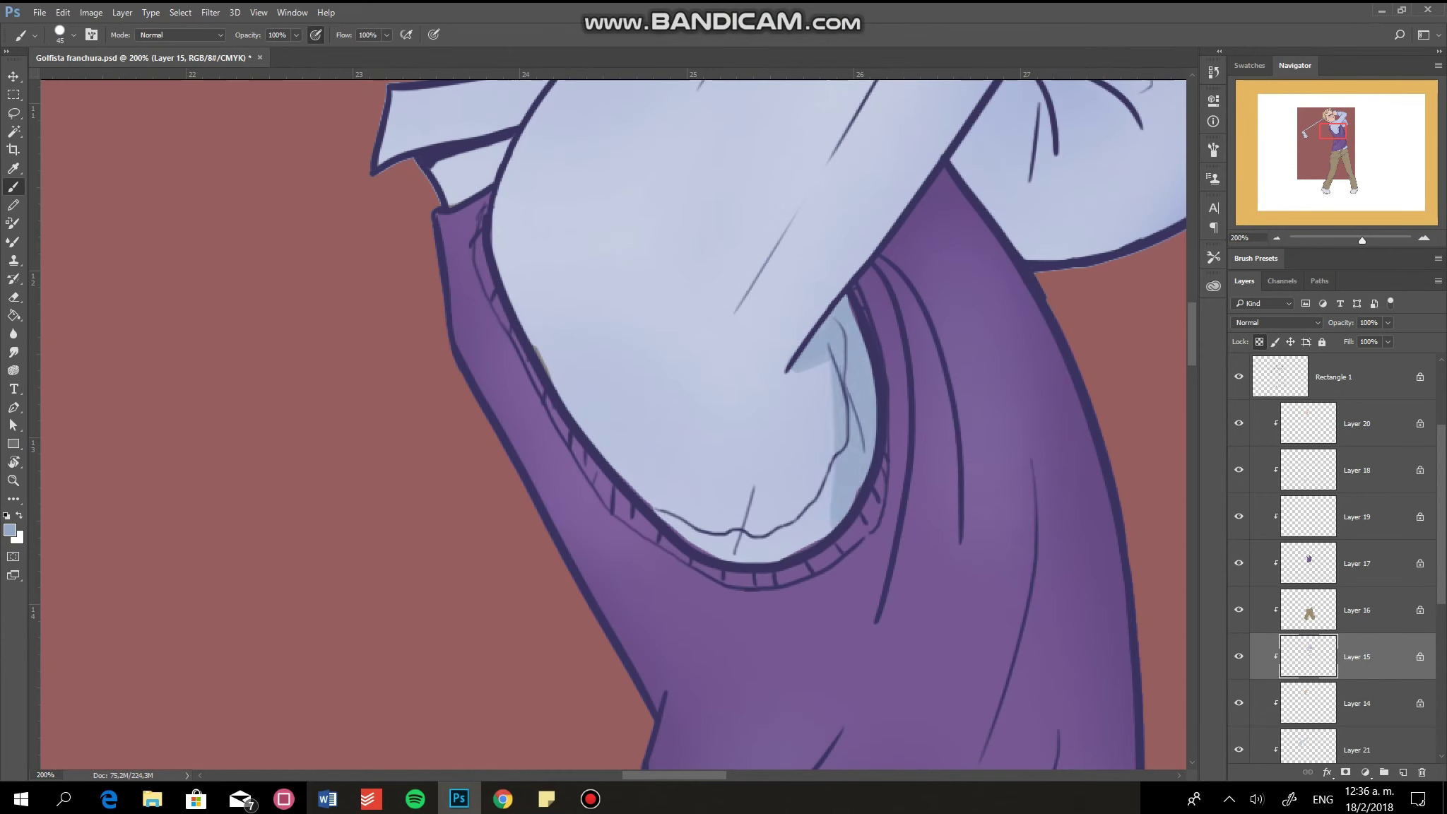
pyautogui.scroll(3, 615, 424)
pyautogui.moveTo(700, 315); pyautogui.dragTo(773, 215)
pyautogui.moveTo(897, 467); pyautogui.dragTo(785, 622)
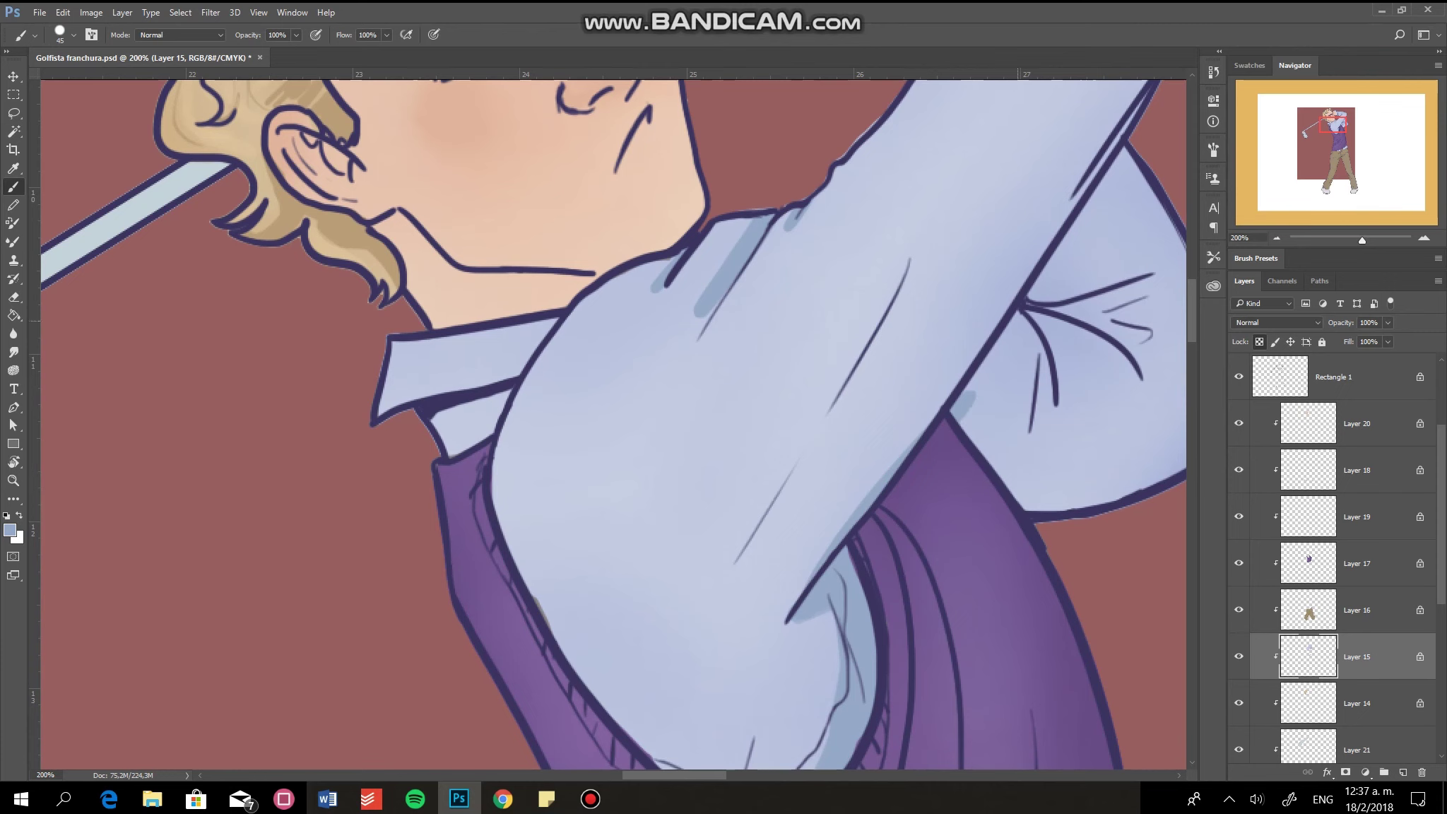
pyautogui.moveTo(1025, 318); pyautogui.dragTo(968, 502)
pyautogui.moveTo(1124, 155)
pyautogui.mouseDown()
pyautogui.moveTo(1032, 367)
pyautogui.moveTo(1059, 417)
pyautogui.mouseUp()
pyautogui.moveTo(706, 354); pyautogui.dragTo(558, 502)
pyautogui.moveTo(947, 466); pyautogui.dragTo(1024, 495)
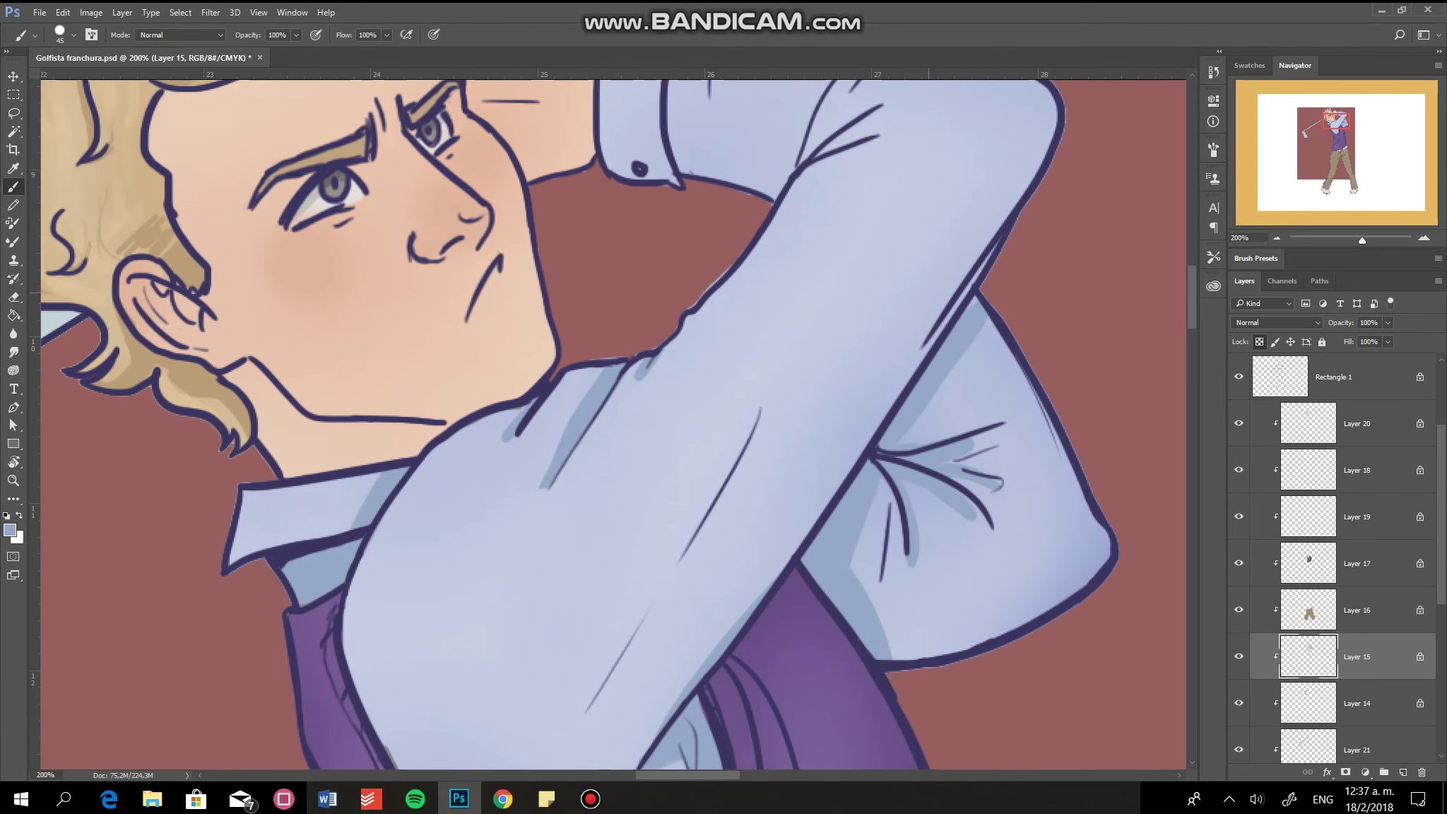
# With a smaller brush, shade the raised arm's cuff and folds and the lower sleeve's diagonal fold
pyautogui.scroll(3, 615, 424)
pyautogui.moveTo(608, 269); pyautogui.dragTo(781, 296)
pyautogui.press('[')
pyautogui.press('[')
pyautogui.press('[')
pyautogui.moveTo(671, 268); pyautogui.dragTo(713, 236)
pyautogui.moveTo(841, 198)
pyautogui.mouseDown()
pyautogui.moveTo(798, 297)
pyautogui.moveTo(957, 205)
pyautogui.mouseUp()
pyautogui.moveTo(965, 622); pyautogui.dragTo(1007, 682)
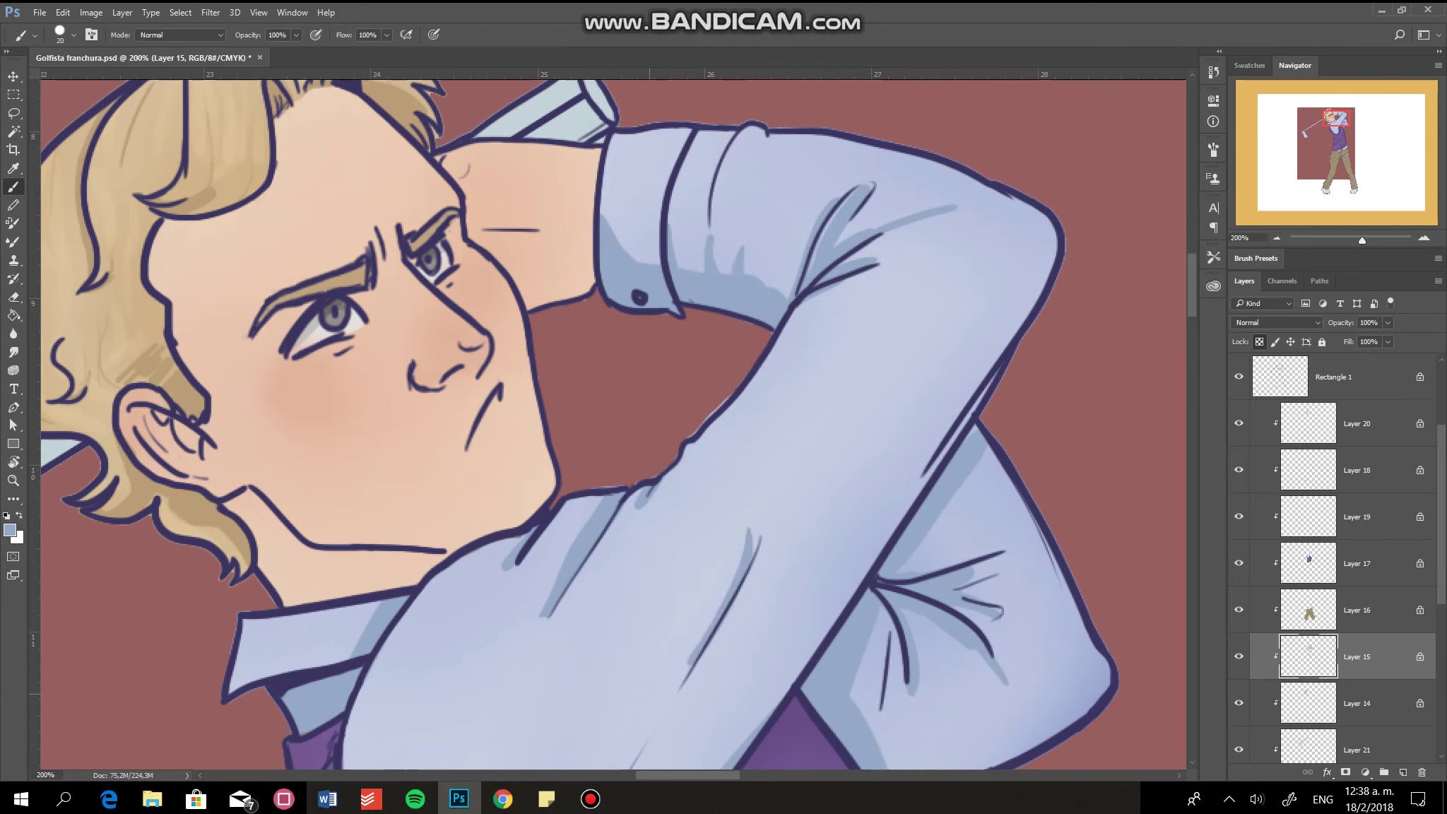
pyautogui.moveTo(760, 526); pyautogui.dragTo(682, 685)
pyautogui.scroll(-3, 615, 424)
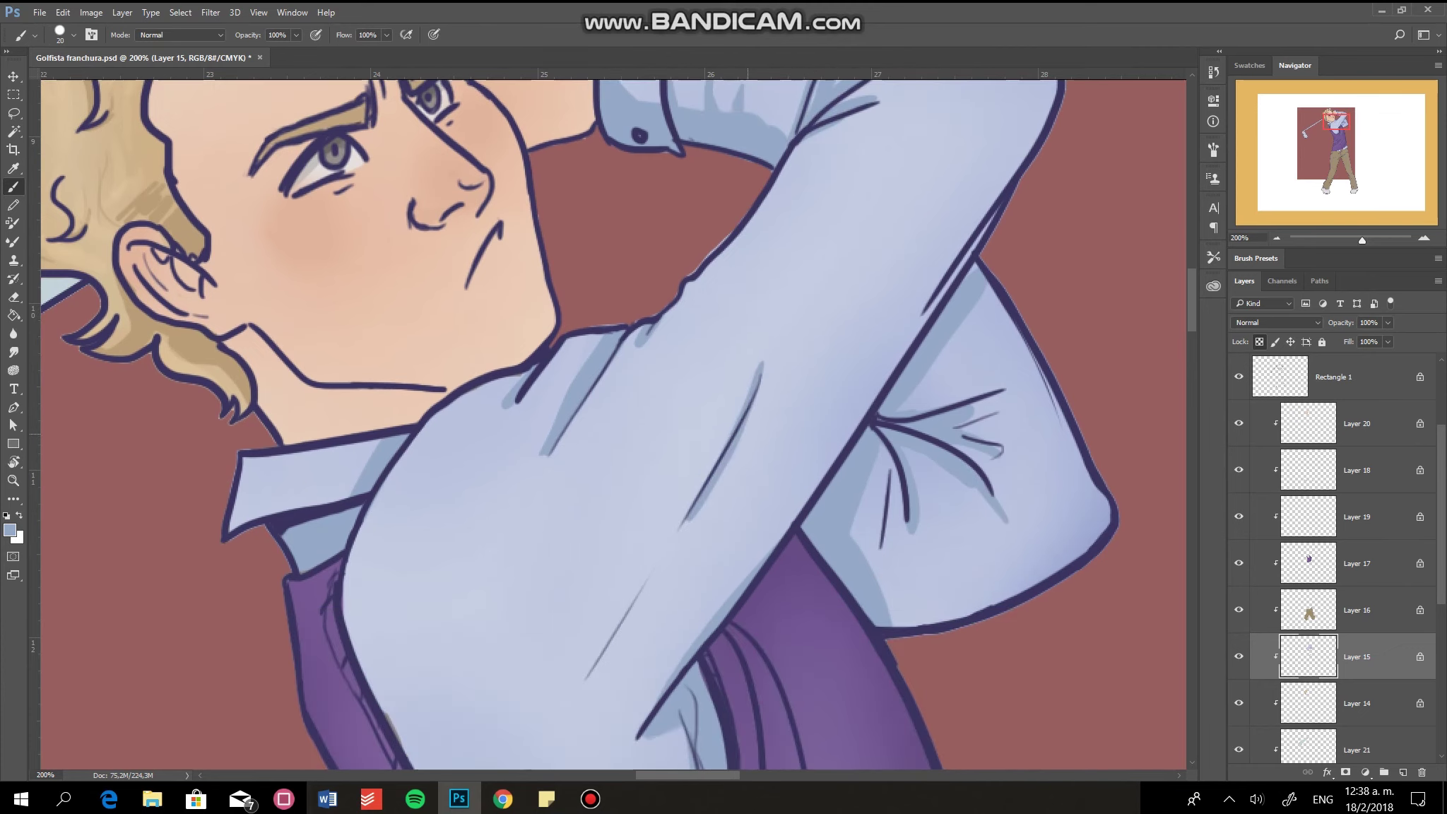
# Pick a purple shading colour and switch to the vest's colour layer, Layer 17
pyautogui.hotkey('ctrl', '-')
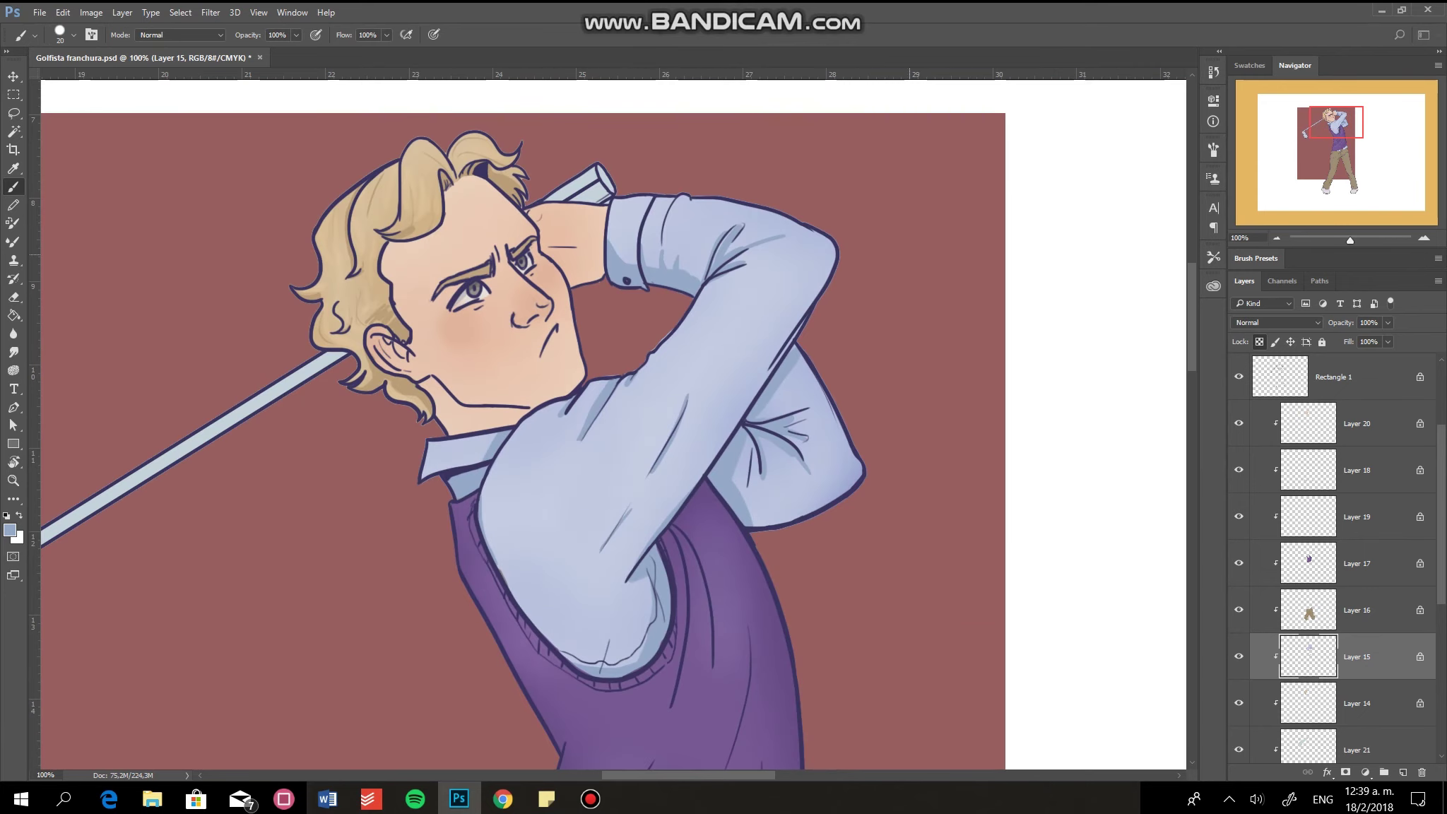
pyautogui.scroll(-2, 614, 424)
pyautogui.click(10, 530)
pyautogui.click(485, 452)
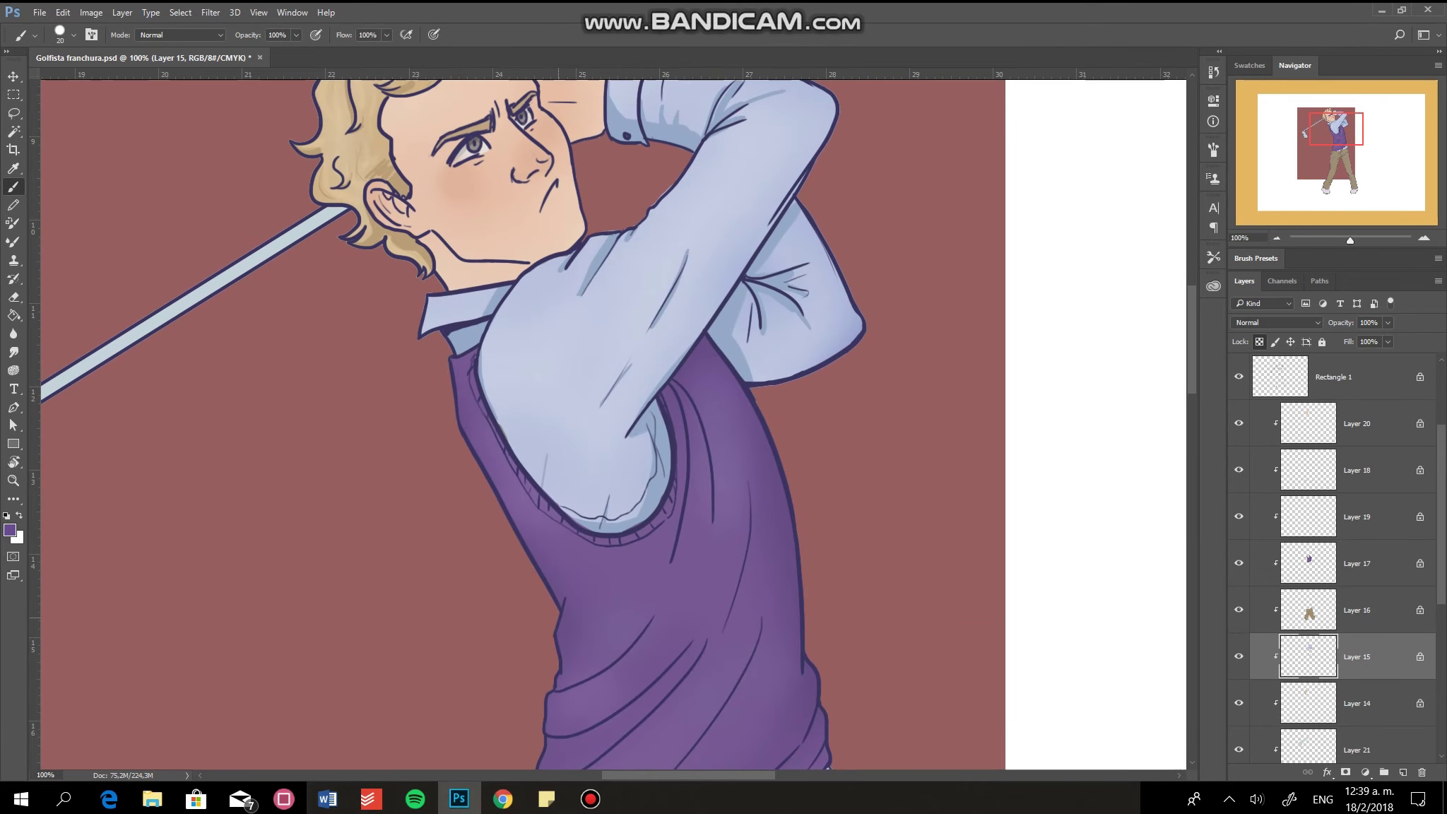
pyautogui.scroll(-1, 1343, 566)
pyautogui.click(1357, 507)
pyautogui.click(10, 530)
pyautogui.click(494, 461)
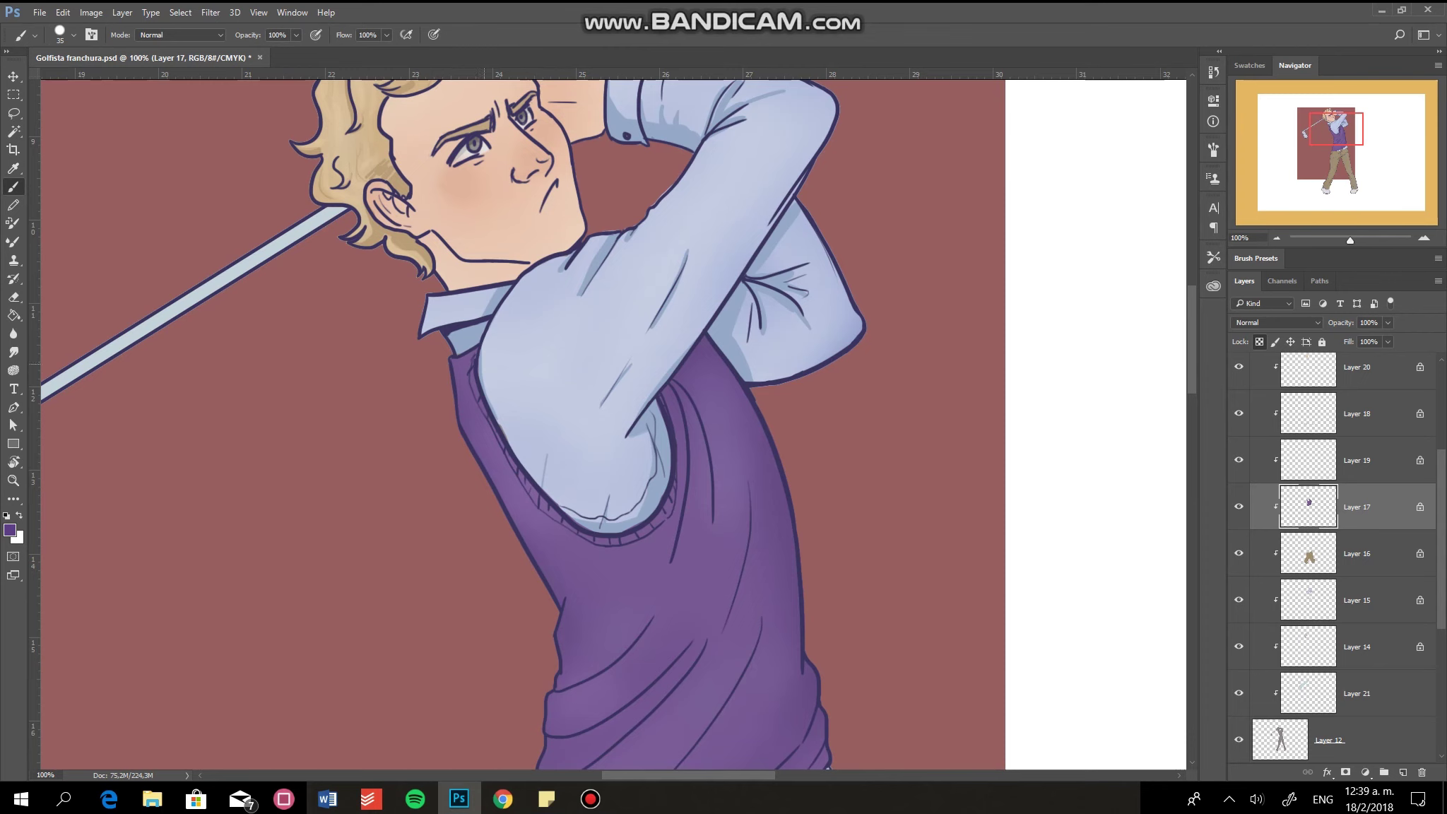
# Darken the vest's armhole ribbing, then brush dark shading along the right trouser leg's edges
pyautogui.moveTo(534, 503); pyautogui.dragTo(663, 515)
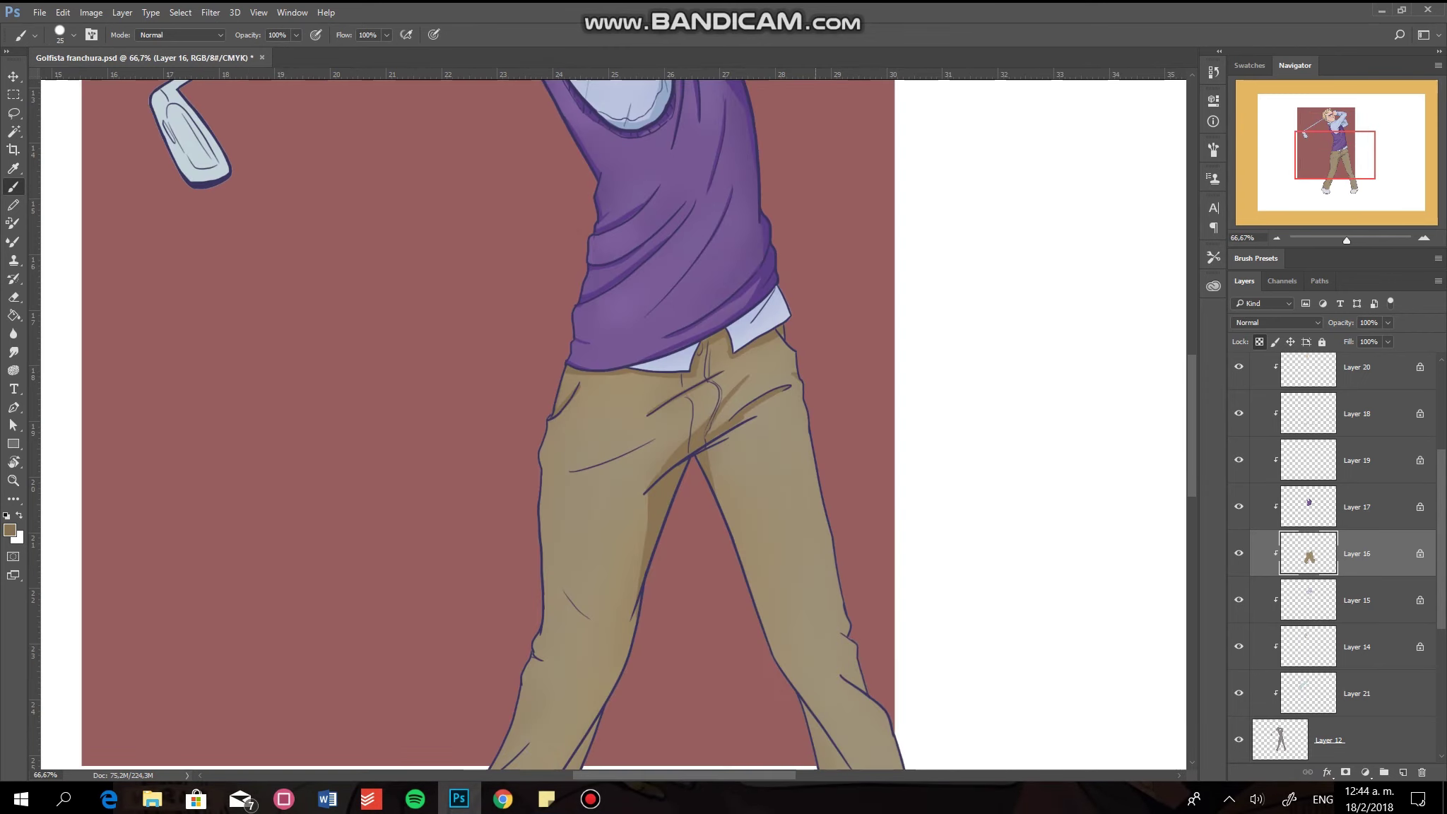
pyautogui.scroll(-3, 636, 424)
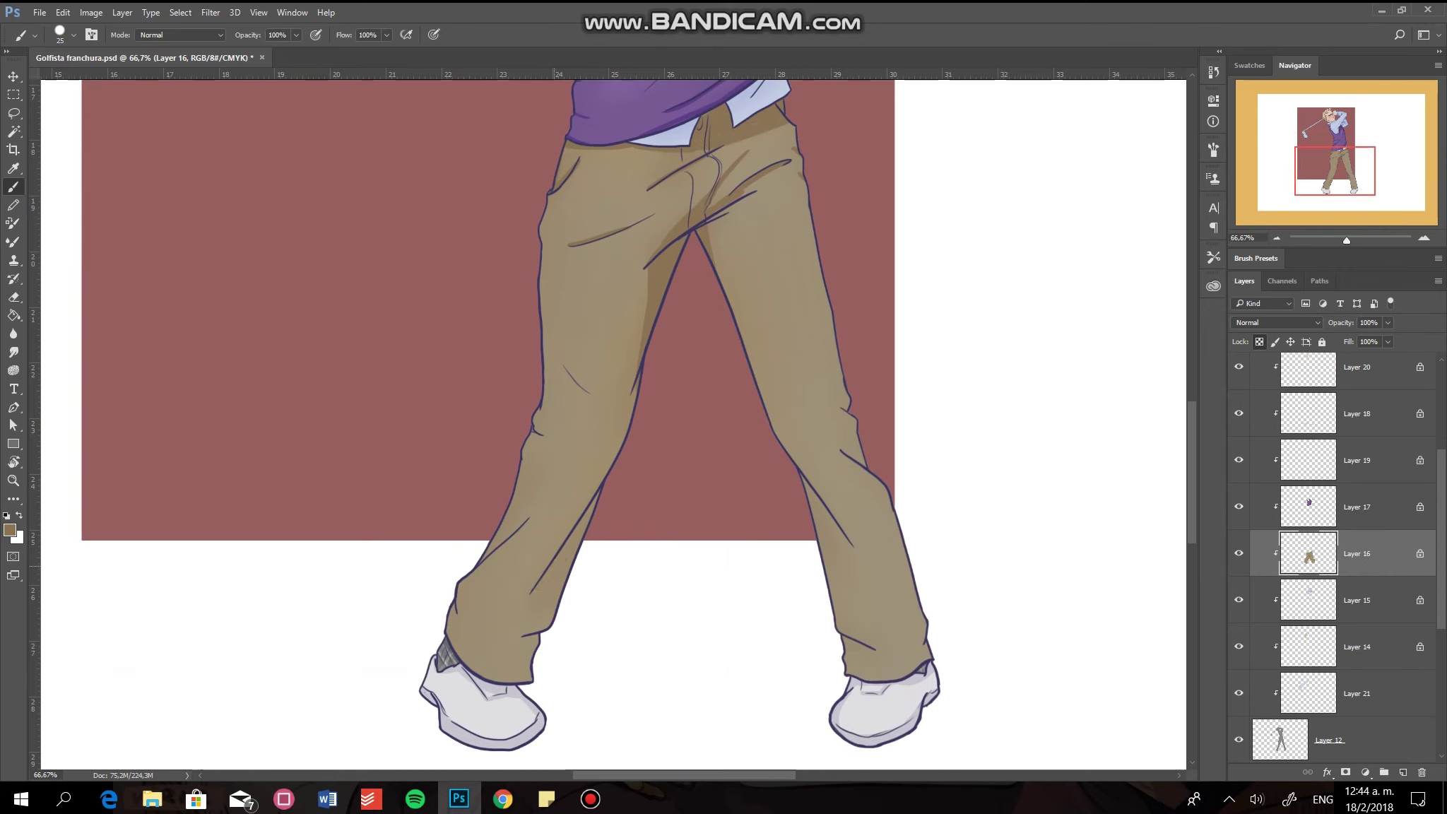
pyautogui.press(']')
pyautogui.press(']')
pyautogui.press(']')
pyautogui.moveTo(825, 526); pyautogui.dragTo(875, 675)
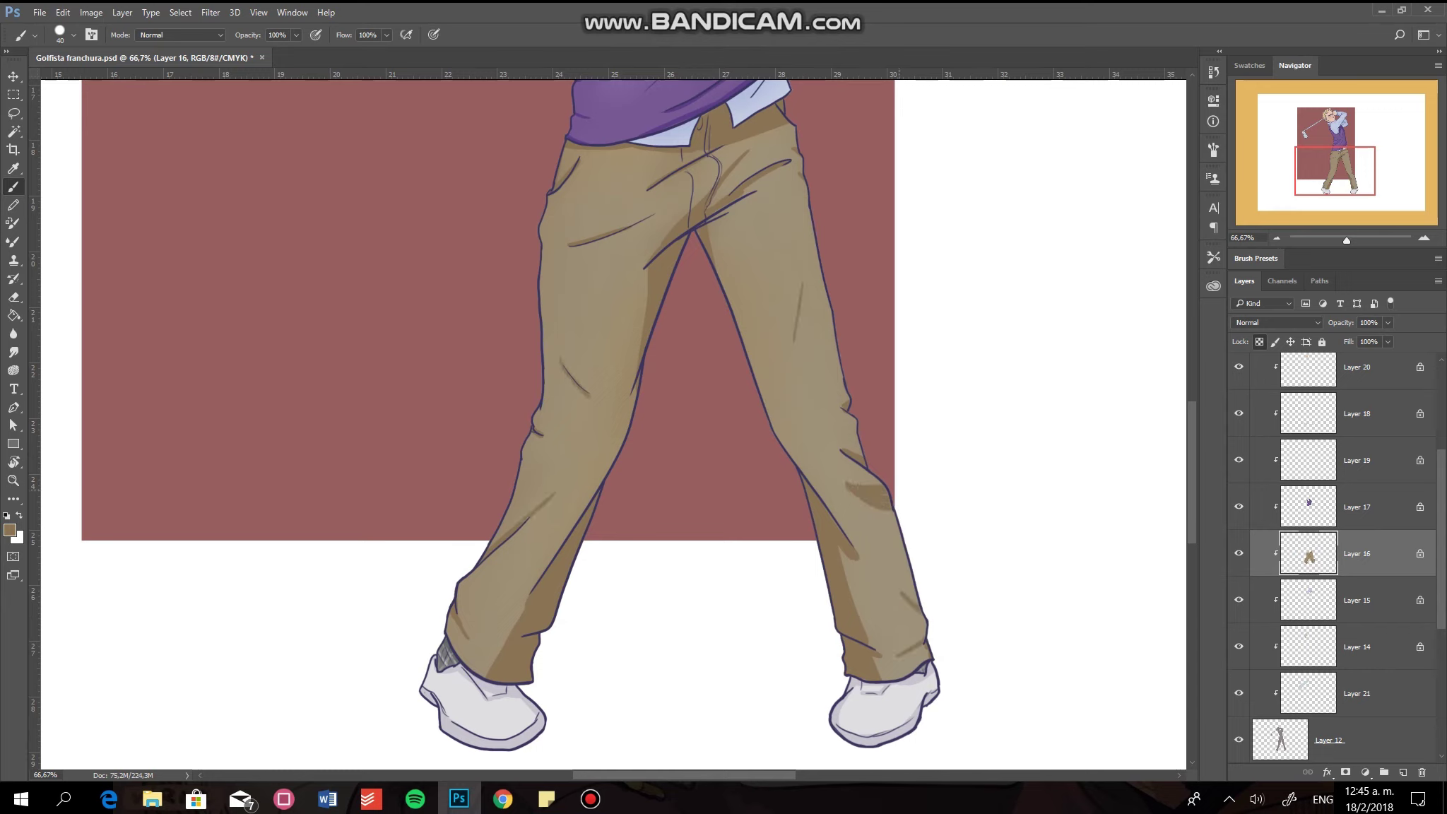
pyautogui.moveTo(712, 238); pyautogui.dragTo(764, 404)
pyautogui.moveTo(804, 189); pyautogui.dragTo(848, 401)
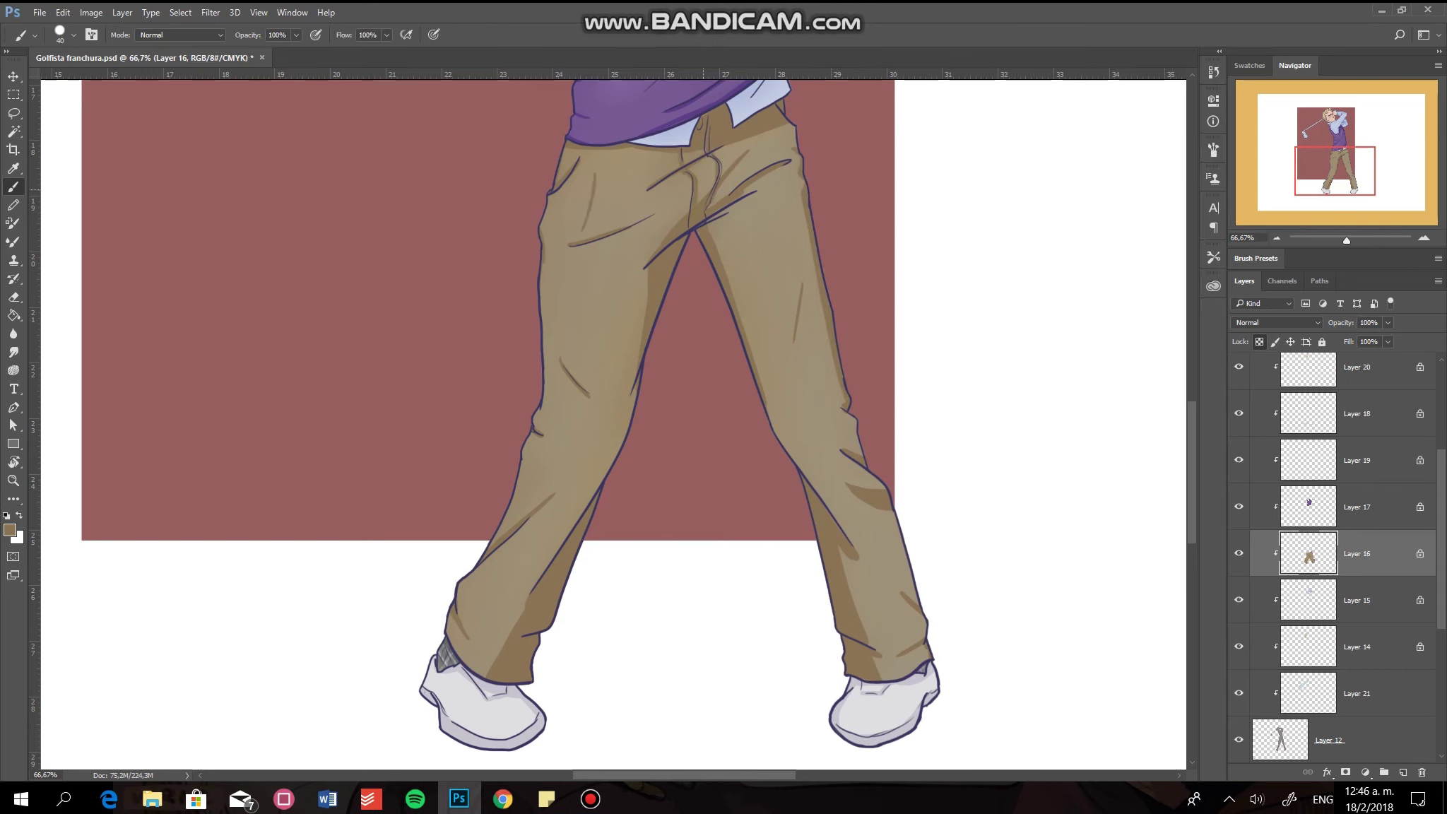
# Return to the vest's purple Layer 17, zoomed in on the upper body
pyautogui.hotkey('ctrl', '-')
pyautogui.hotkey('ctrl', '-')
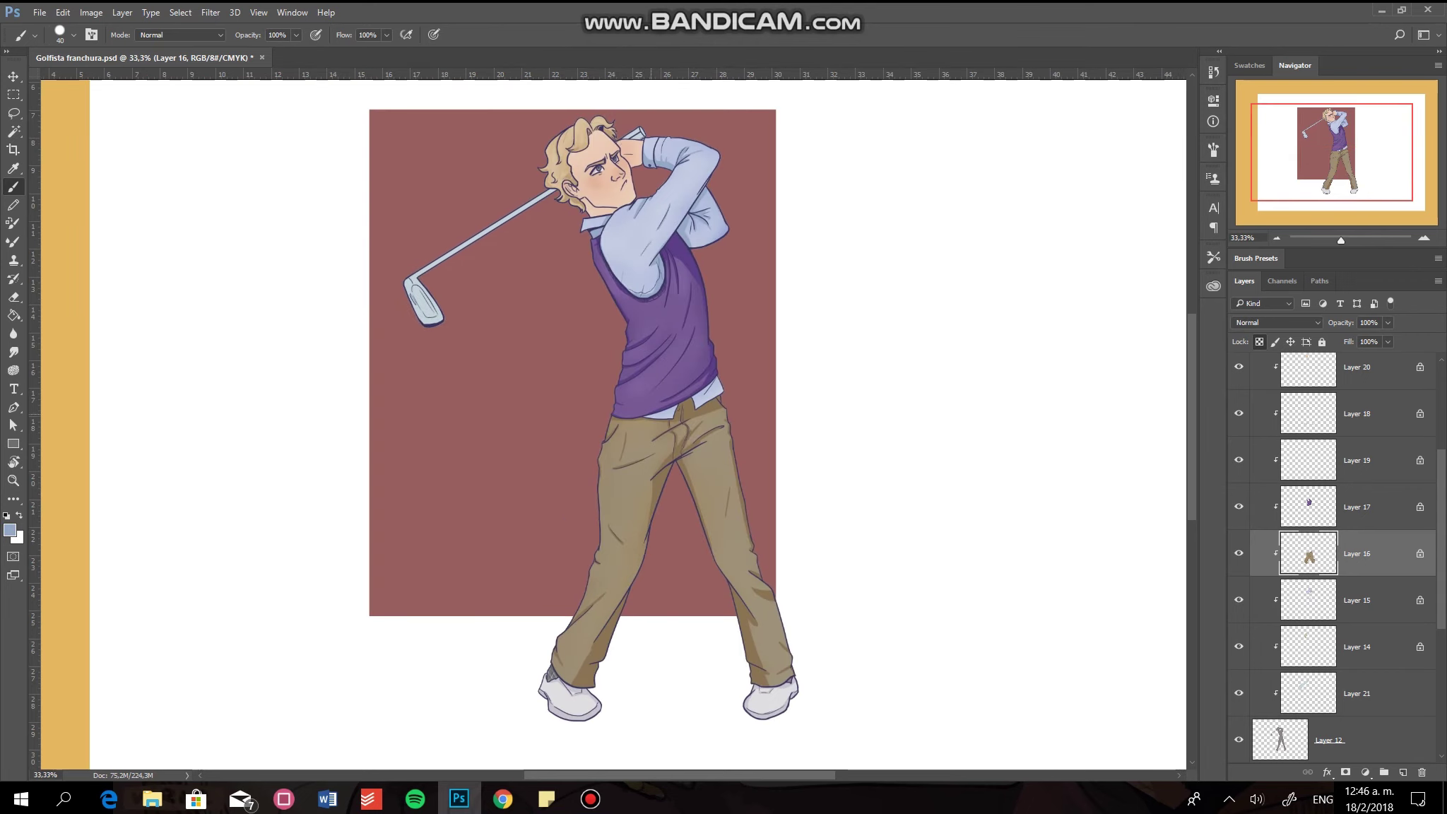
pyautogui.hotkey('alt', '[')
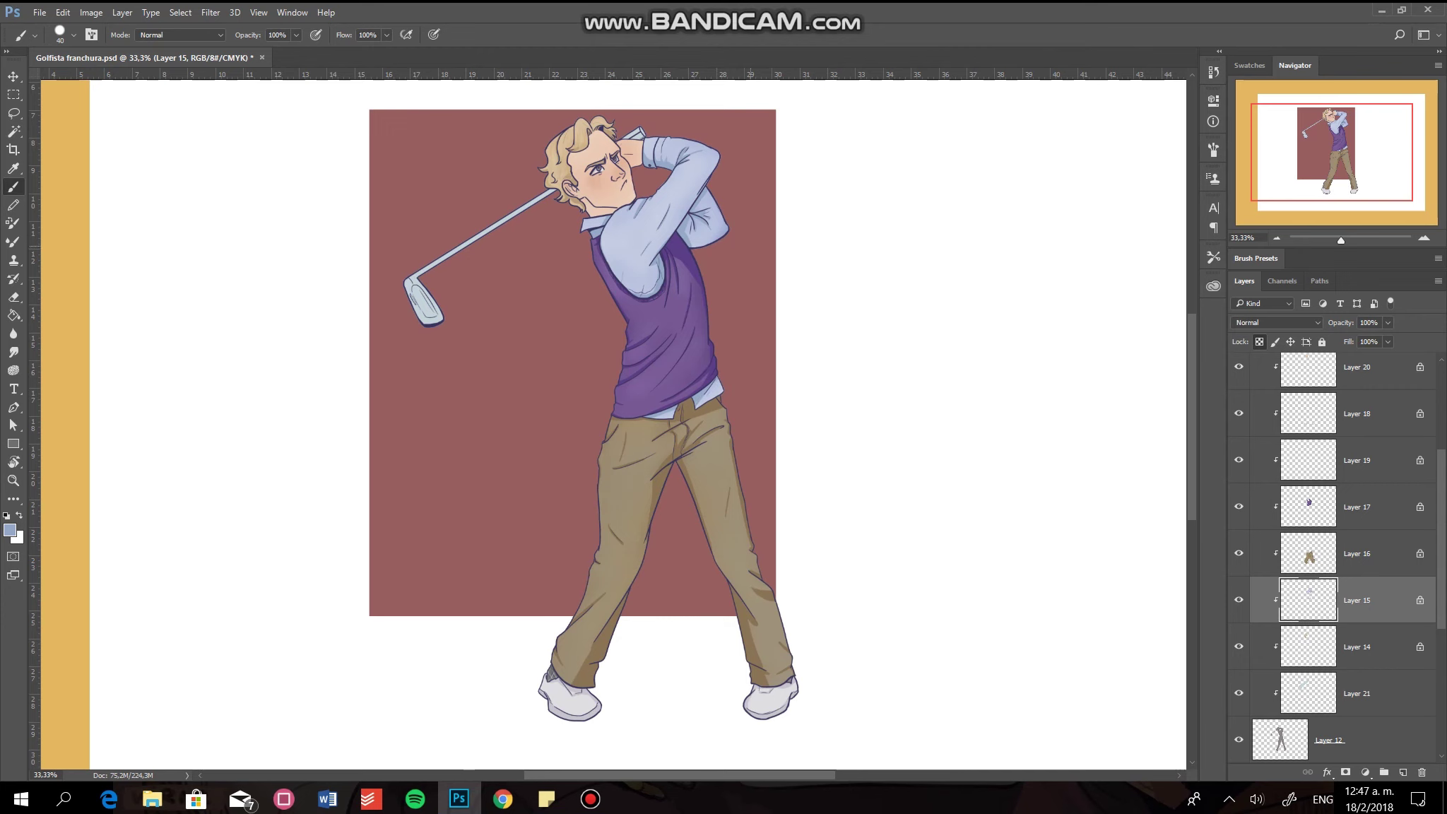
pyautogui.keyDown('ctrl'); pyautogui.keyDown('alt'); pyautogui.click(606, 251); pyautogui.keyUp('alt'); pyautogui.keyUp('ctrl')
pyautogui.hotkey('ctrl', '+')
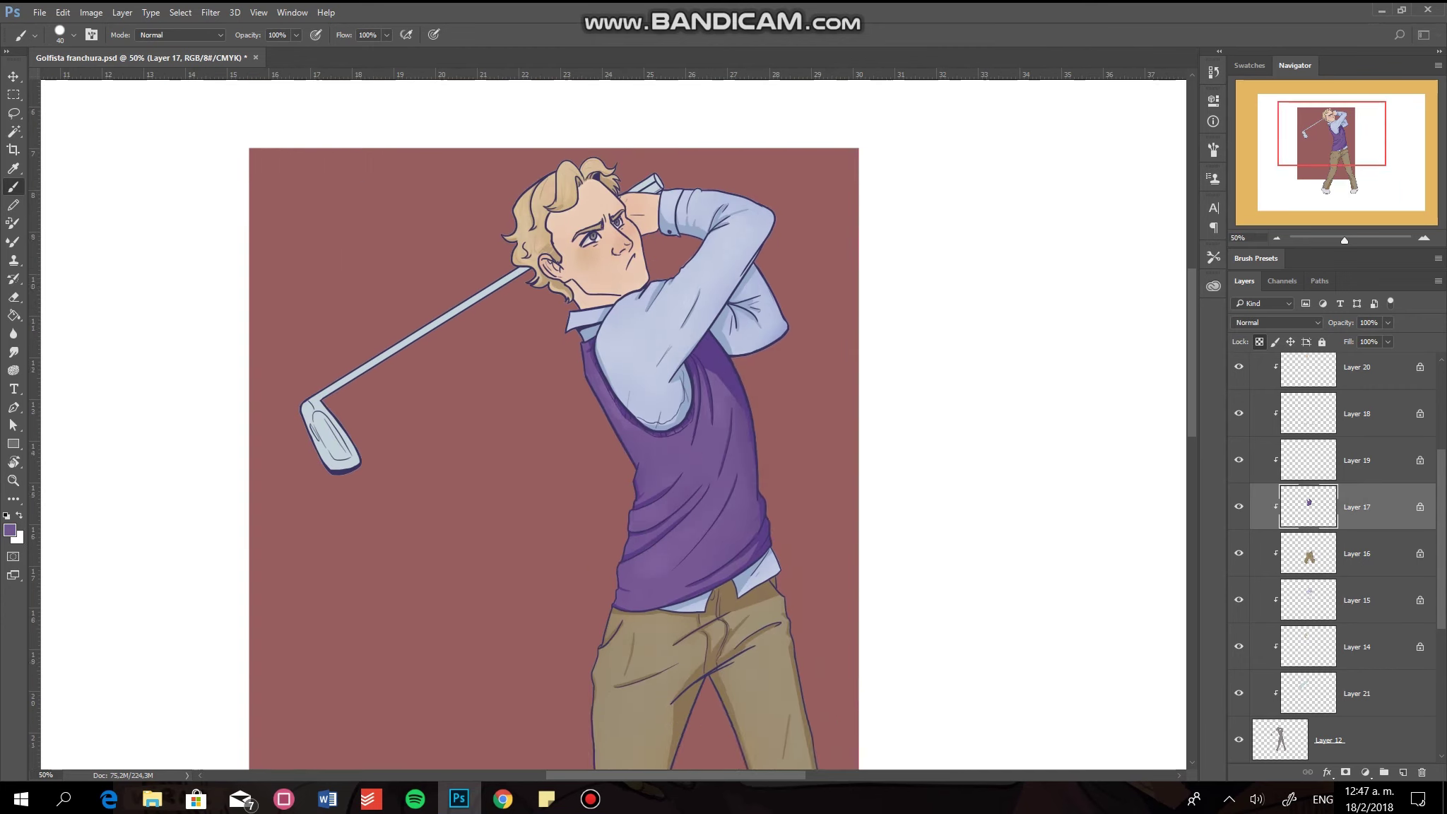
# Paint a light highlight on the club head, using a colour sampled from the club
pyautogui.moveTo(315, 425); pyautogui.dragTo(424, 494)
pyautogui.keyDown('ctrl'); pyautogui.keyDown('alt'); pyautogui.click(424, 494); pyautogui.keyUp('alt'); pyautogui.keyUp('ctrl')
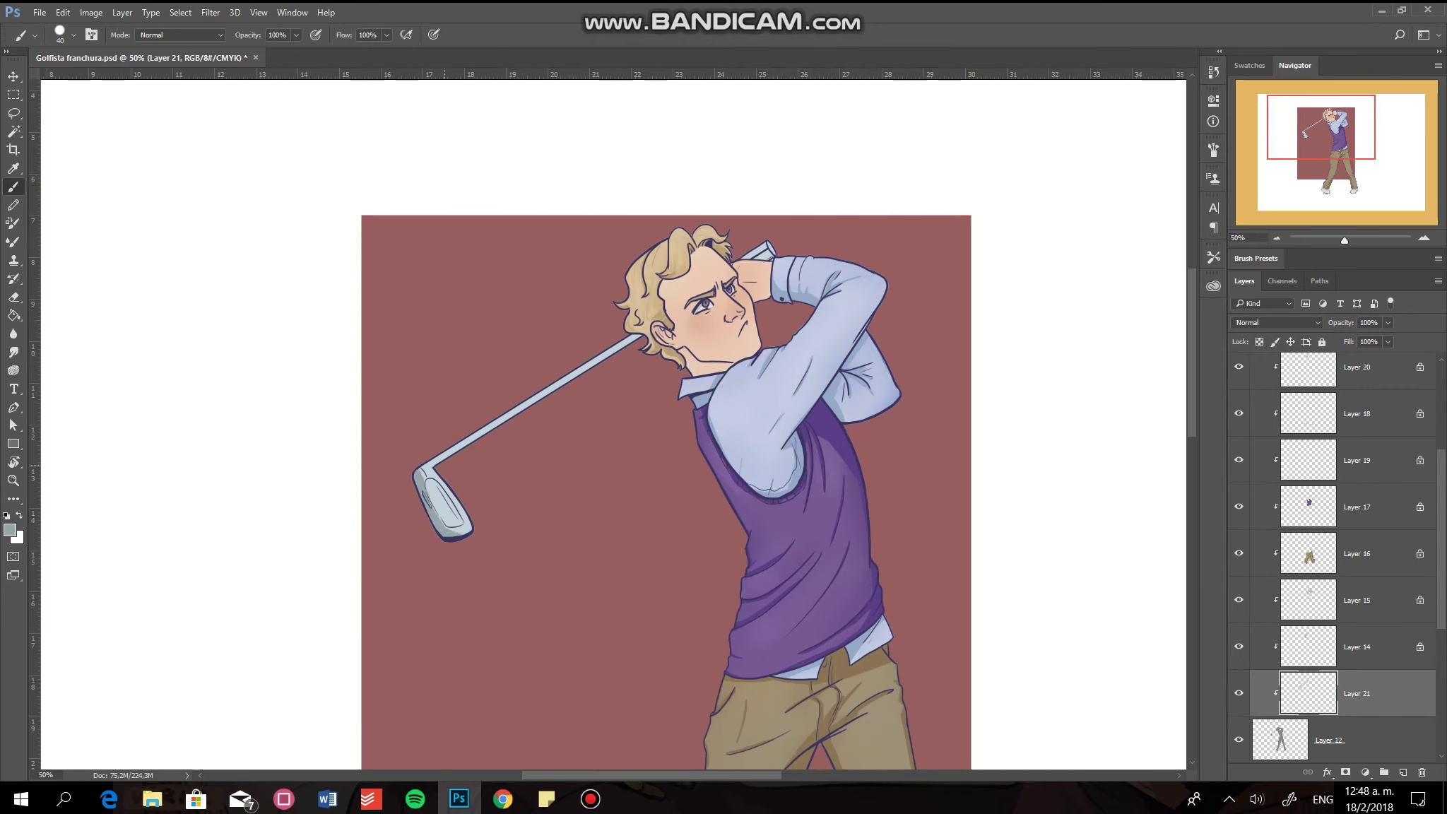
pyautogui.keyDown('alt'); pyautogui.click(438, 489); pyautogui.keyUp('alt')
pyautogui.moveTo(430, 488); pyautogui.dragTo(442, 514)
# On the trousers layer, set the Gradient tool's starting colour to a sampled tan
pyautogui.hotkey('ctrl', '-')
pyautogui.click(1357, 554)
pyautogui.press('g')
pyautogui.click(70, 35)
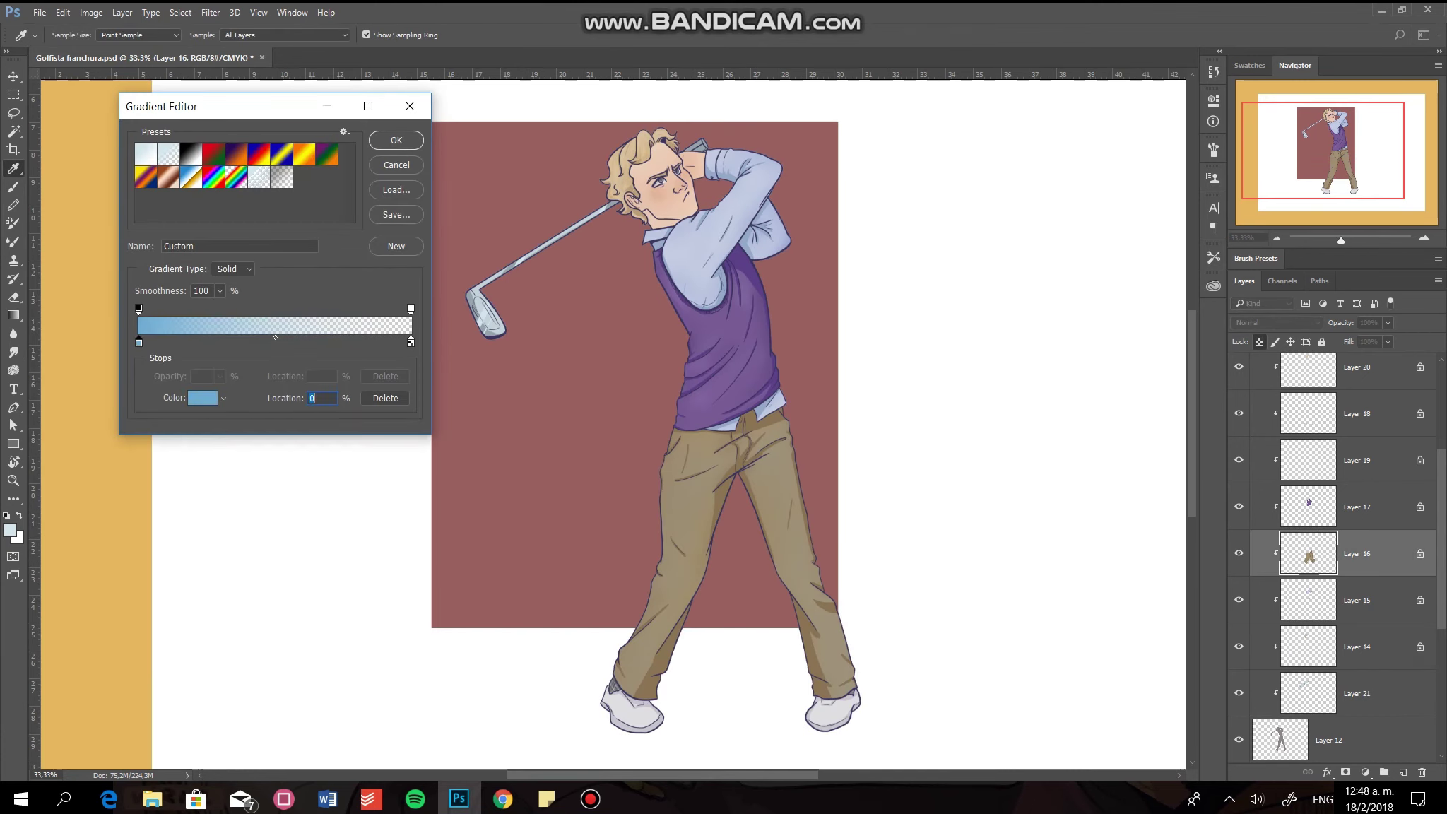
pyautogui.doubleClick(139, 342)
pyautogui.click(537, 395)
pyautogui.click(706, 495)
pyautogui.press('Return')
pyautogui.press('Return')
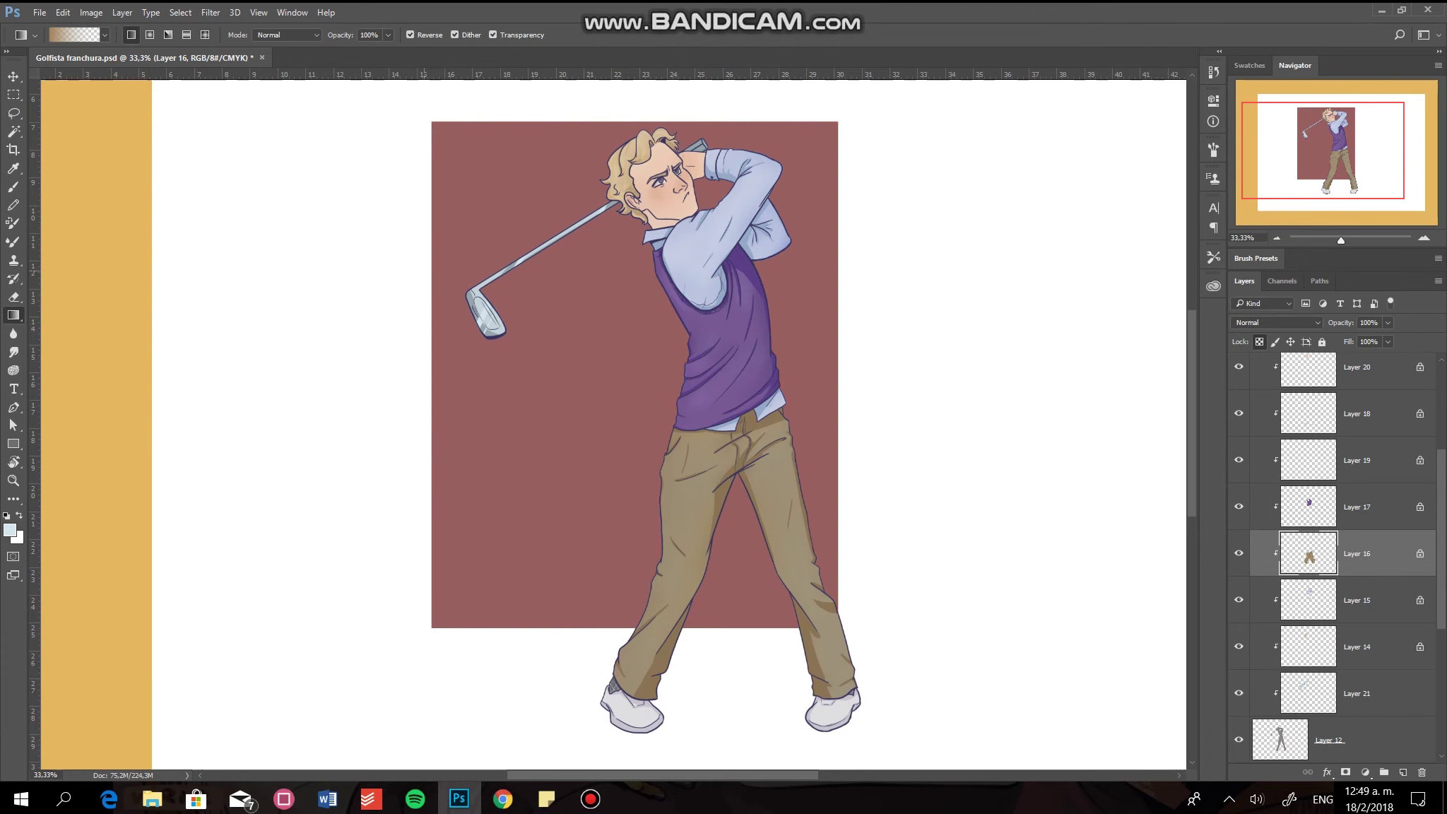
# Adjust the gradient's colour stops and lay a brown gradient over the trousers
pyautogui.click(71, 34)
pyautogui.doubleClick(138, 342)
pyautogui.press('Return')
pyautogui.doubleClick(138, 342)
pyautogui.press('Return')
pyautogui.press('Return')
pyautogui.moveTo(801, 409); pyautogui.dragTo(681, 497)
# Change the gradient's stop colour to brown
pyautogui.click(71, 34)
pyautogui.doubleClick(138, 342)
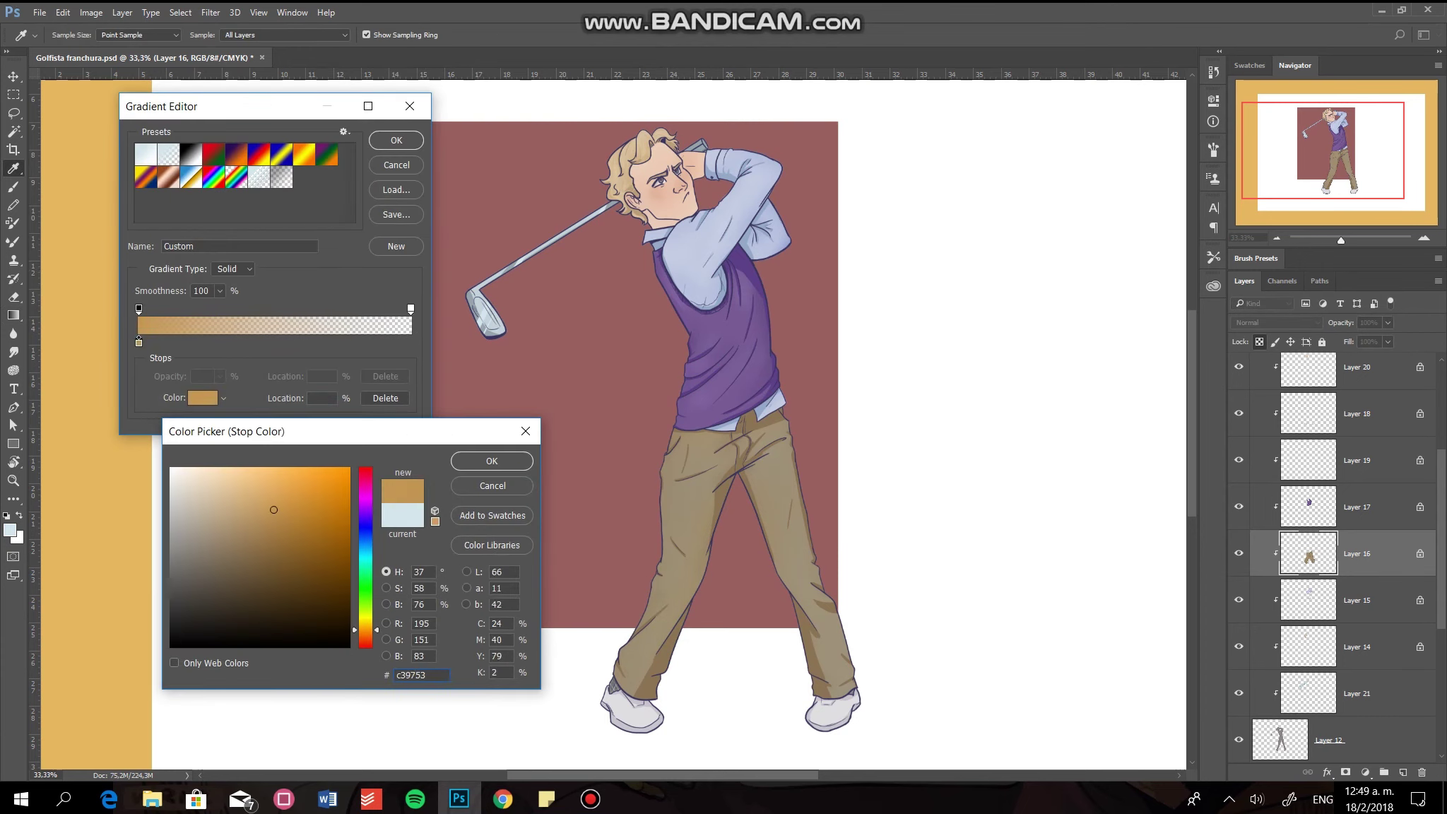
pyautogui.press('Return')
pyautogui.press('Return')
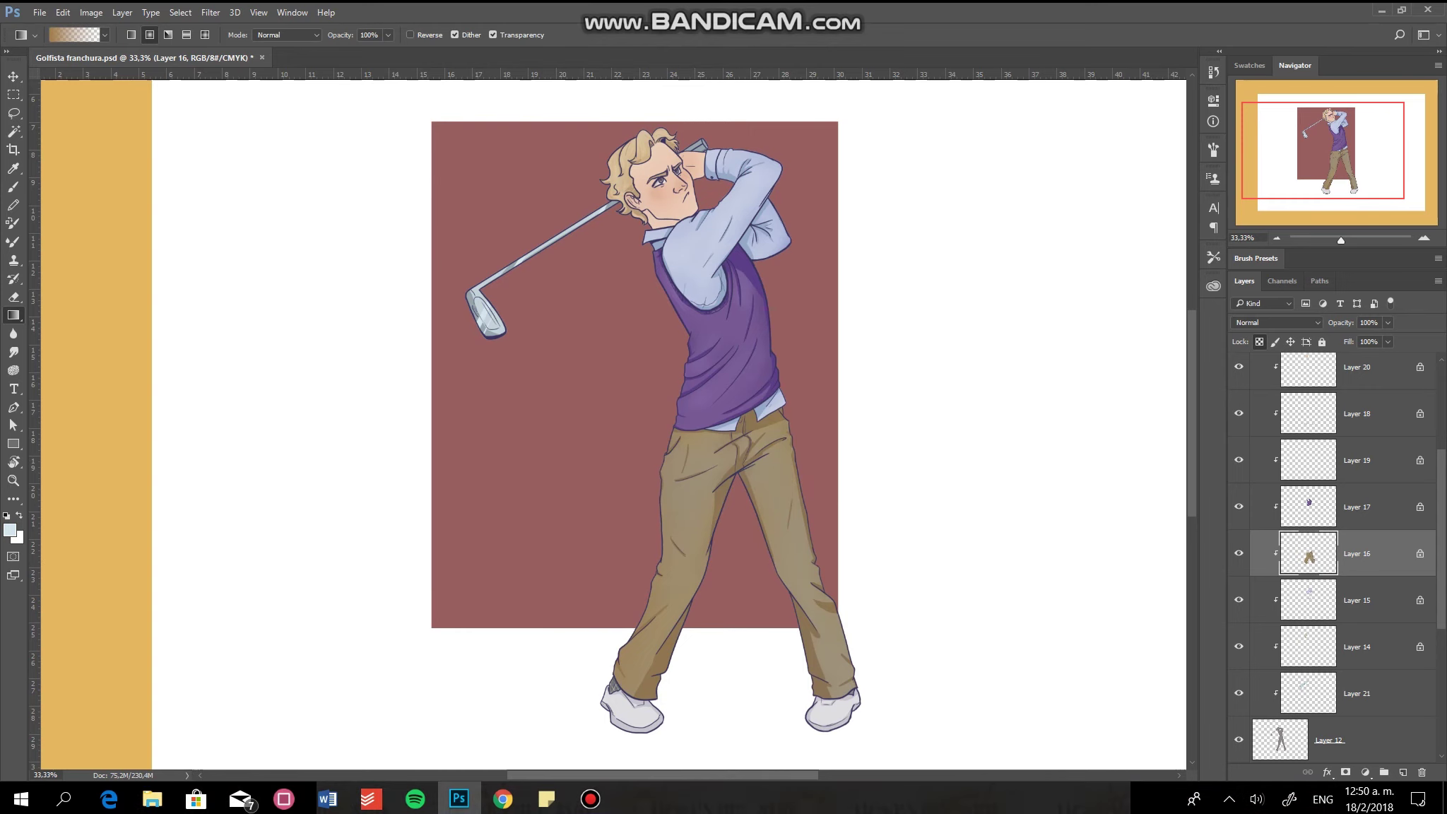
pyautogui.click(71, 35)
pyautogui.press('Return')
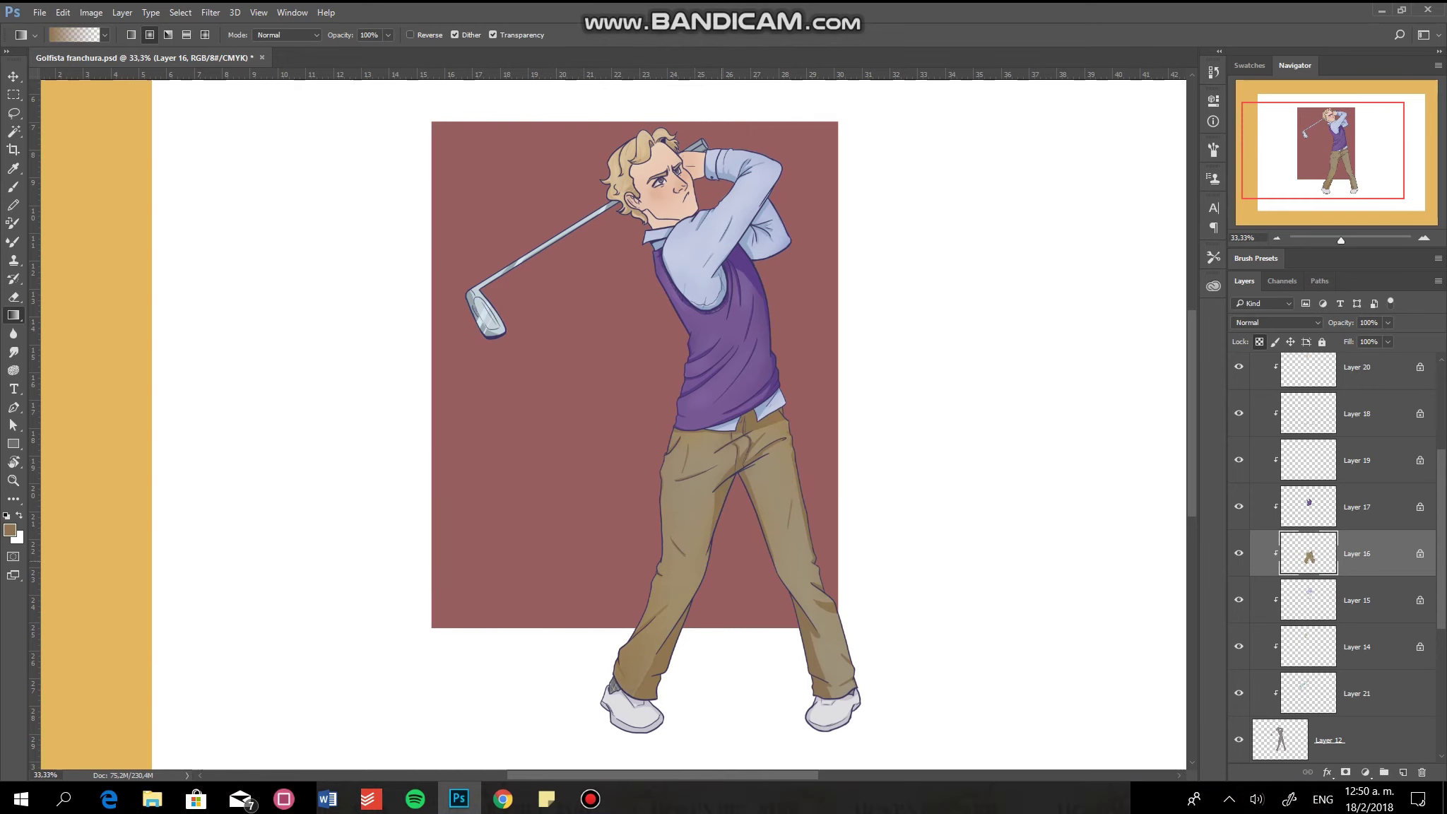
# On the vest layer, define a purple-to-transparent gradient and lay it across the vest
pyautogui.click(10, 530)
pyautogui.click(492, 461)
pyautogui.click(1356, 506)
pyautogui.click(70, 34)
pyautogui.doubleClick(138, 342)
pyautogui.press('Return')
pyautogui.doubleClick(411, 309)
pyautogui.press('Return')
pyautogui.press('Return')
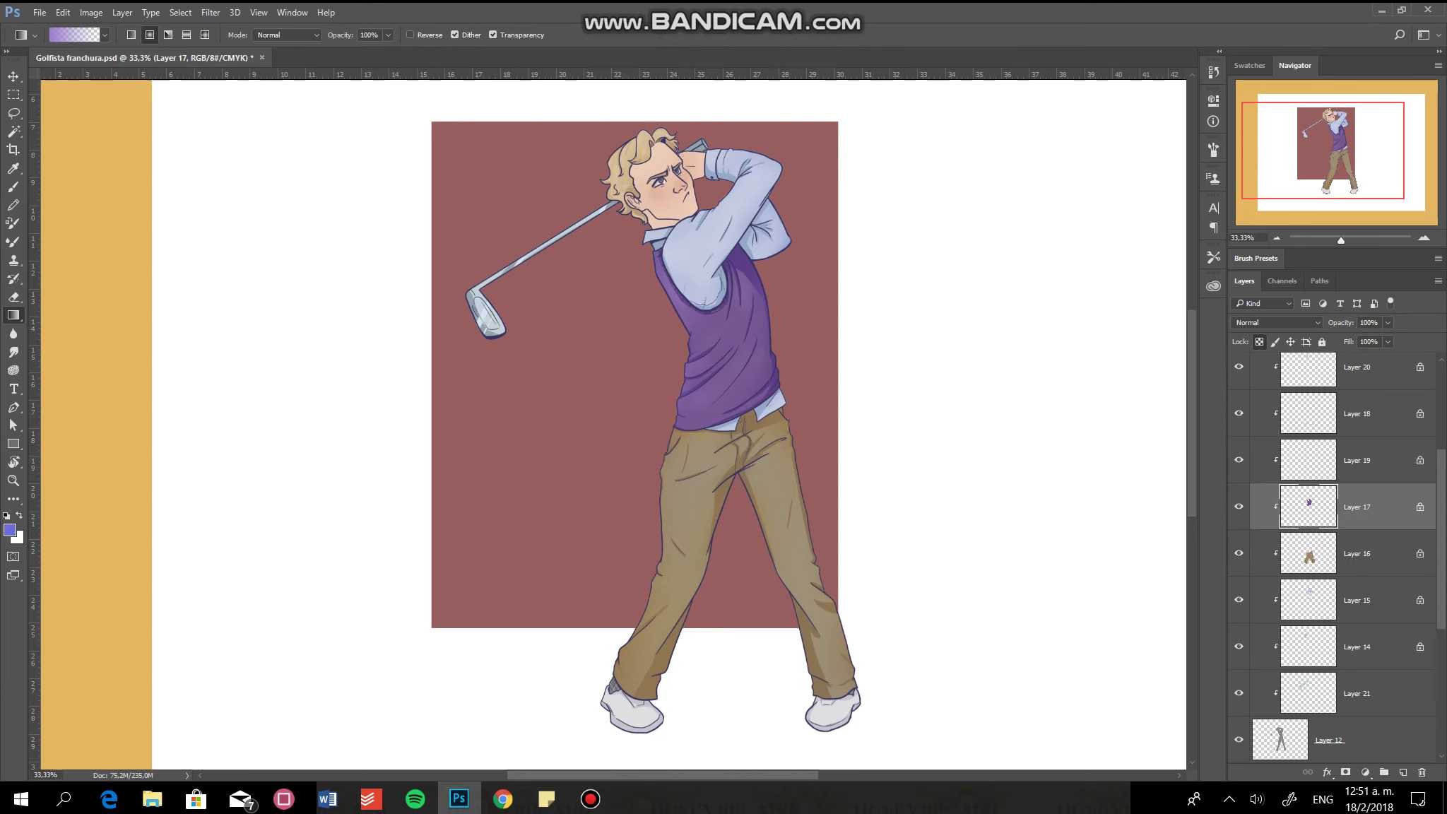
pyautogui.moveTo(707, 322); pyautogui.dragTo(737, 223)
# Pick light blue and tan colours across the shirt layer and Layer 14, ending on Layer 20 with a peach skin tone
pyautogui.keyDown('alt'); pyautogui.click(749, 212); pyautogui.keyUp('alt')
pyautogui.click(1357, 600)
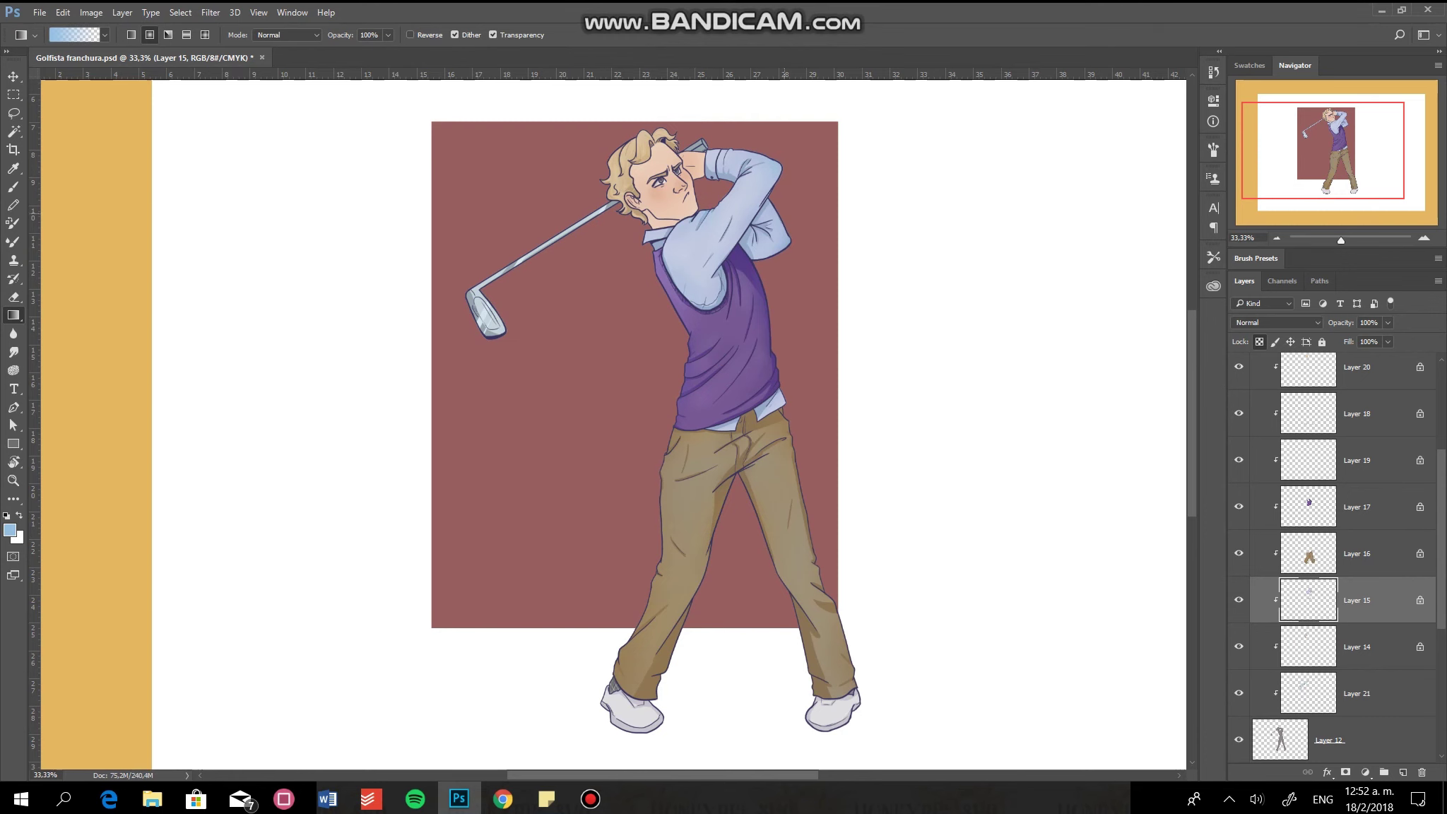
pyautogui.click(1357, 647)
pyautogui.click(9, 529)
pyautogui.click(707, 530)
pyautogui.click(491, 443)
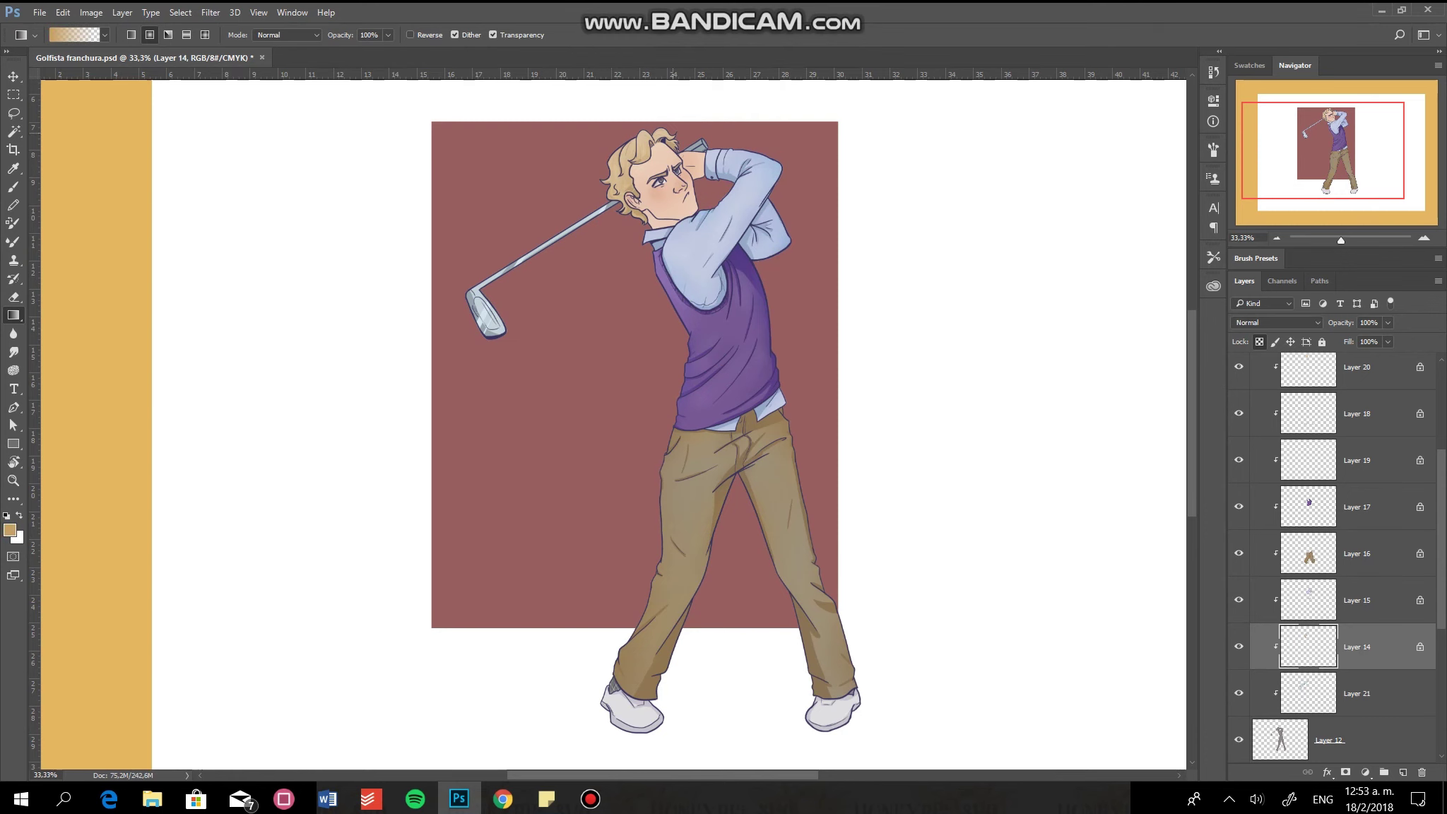
pyautogui.keyDown('alt'); pyautogui.click(660, 205); pyautogui.keyUp('alt')
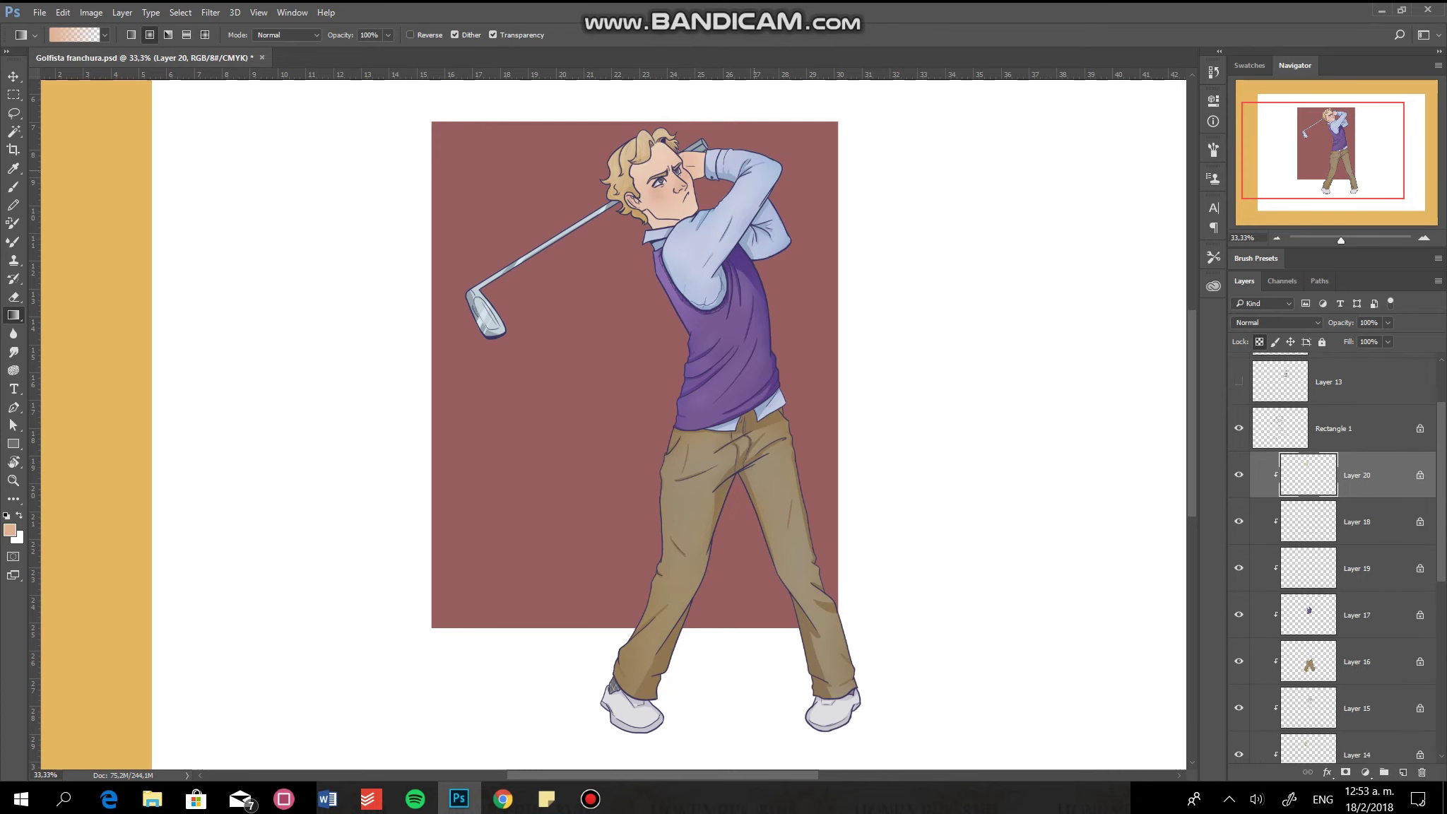